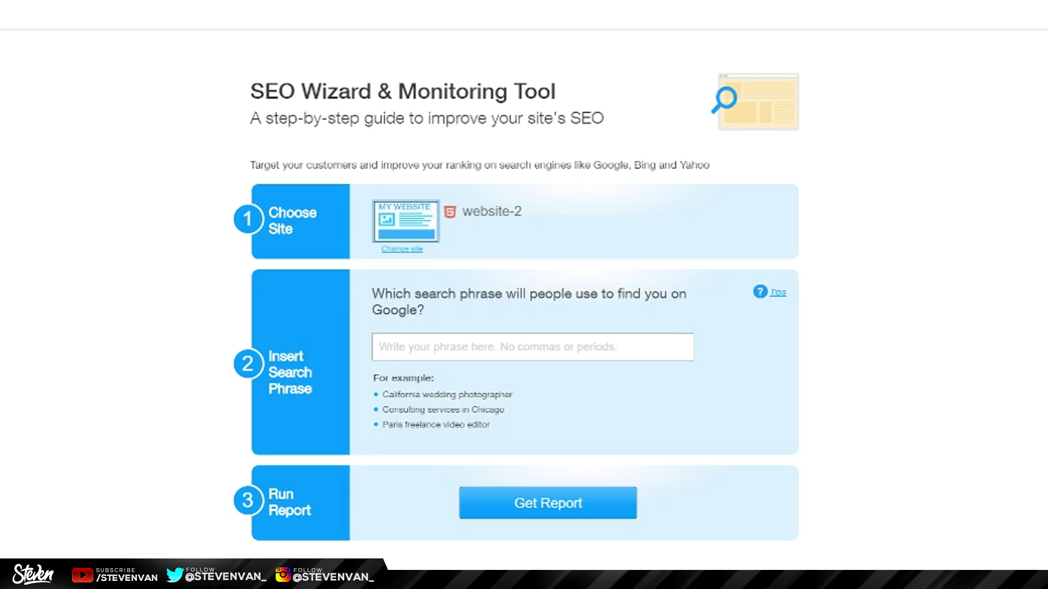
type("wi")
key("Return")
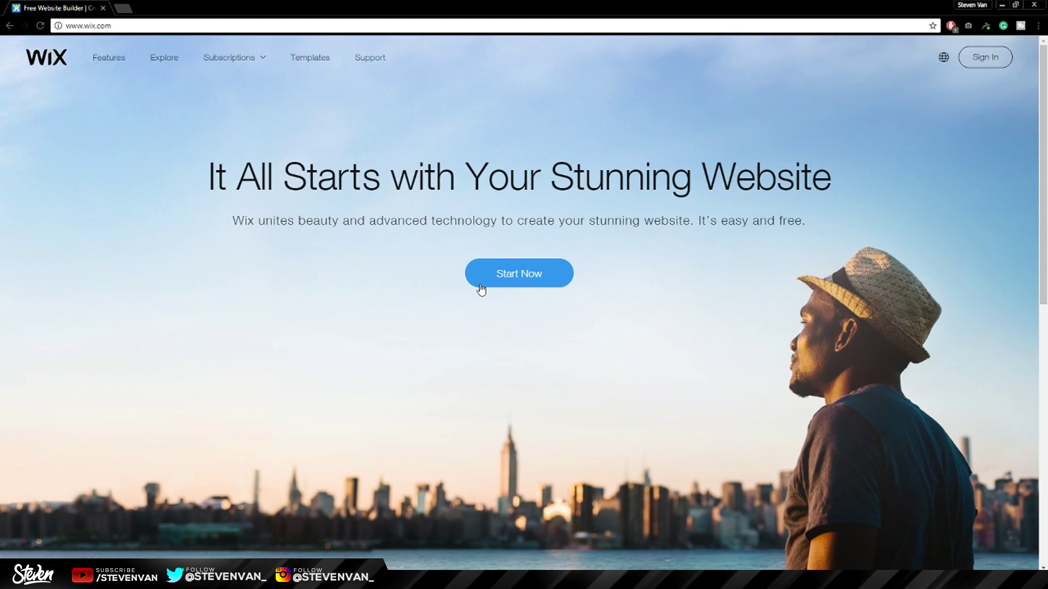
Examine the Premium Plans comparison, including the Free Domain and Online Store features, and return to the homepage
mouse_move(240, 63)
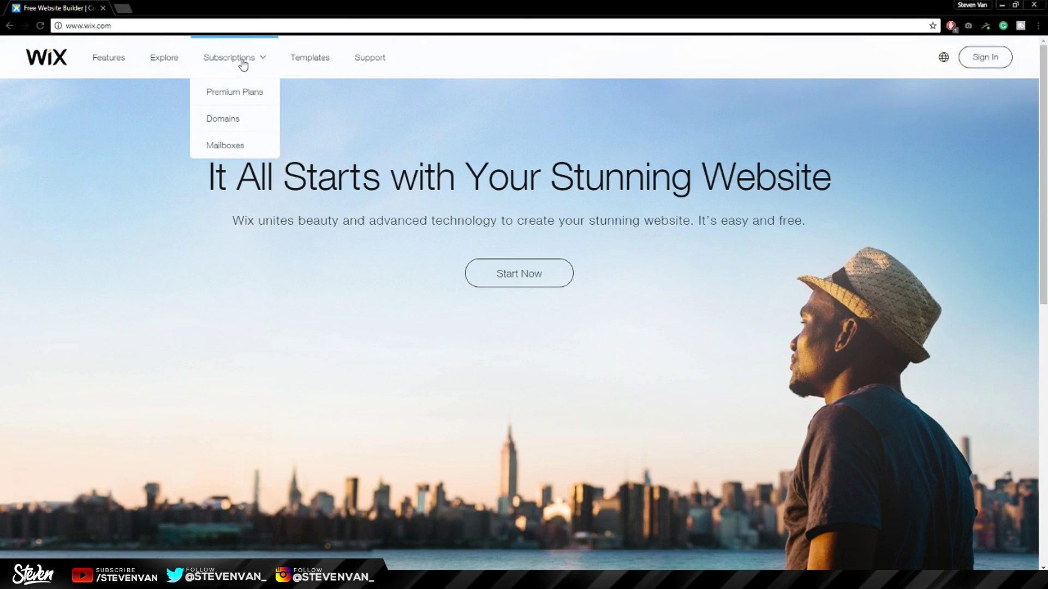
left_click(253, 93)
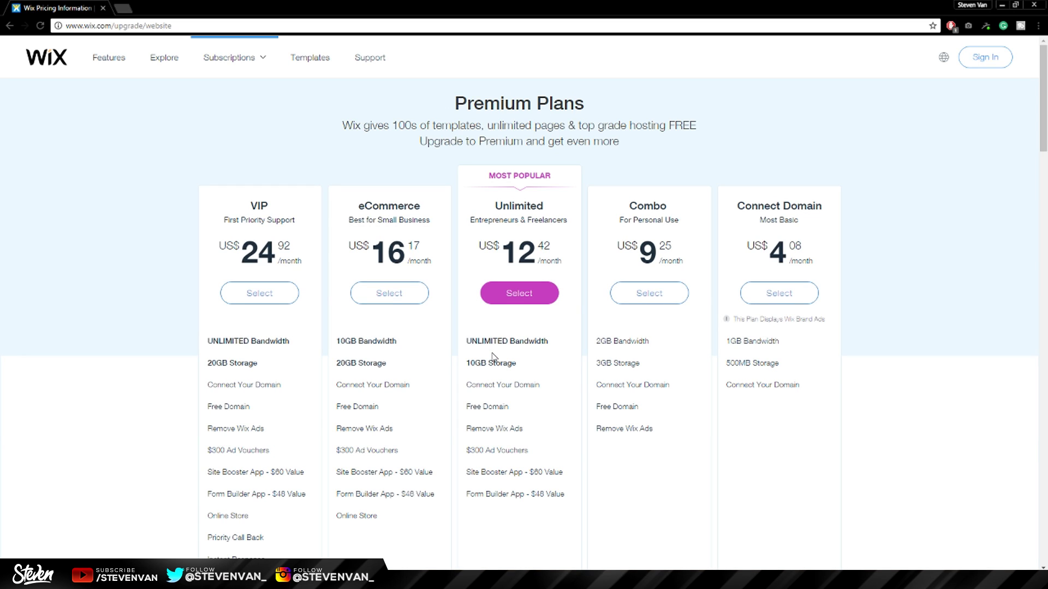
mouse_move(492, 415)
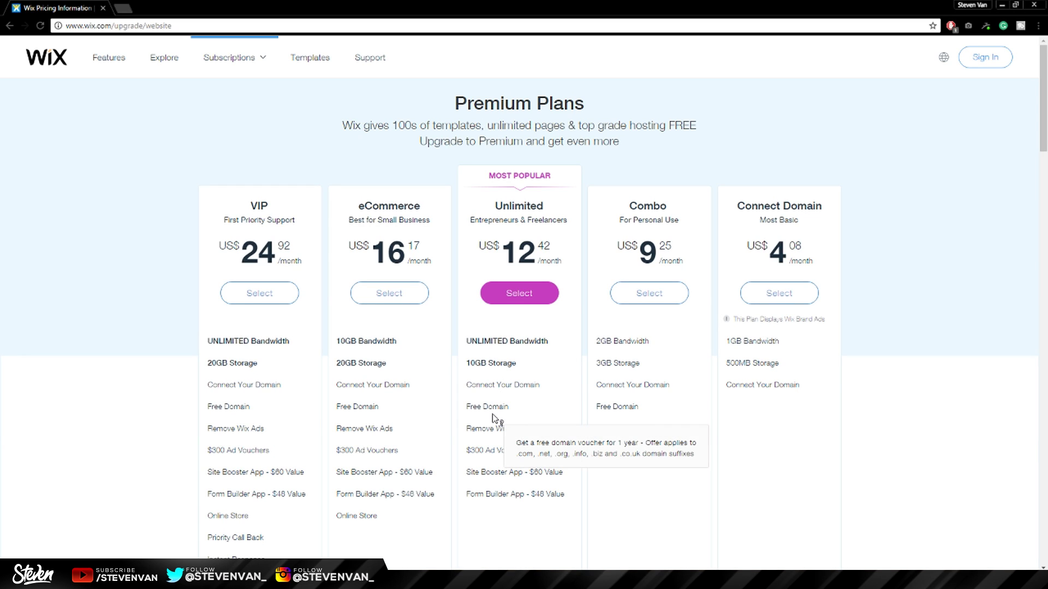
mouse_move(224, 519)
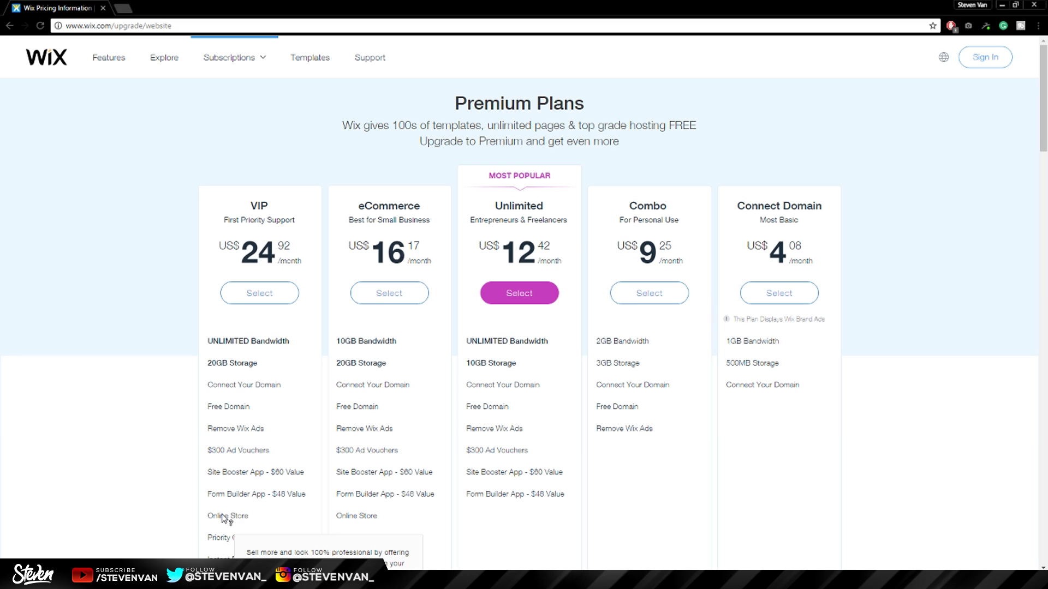
left_click(10, 26)
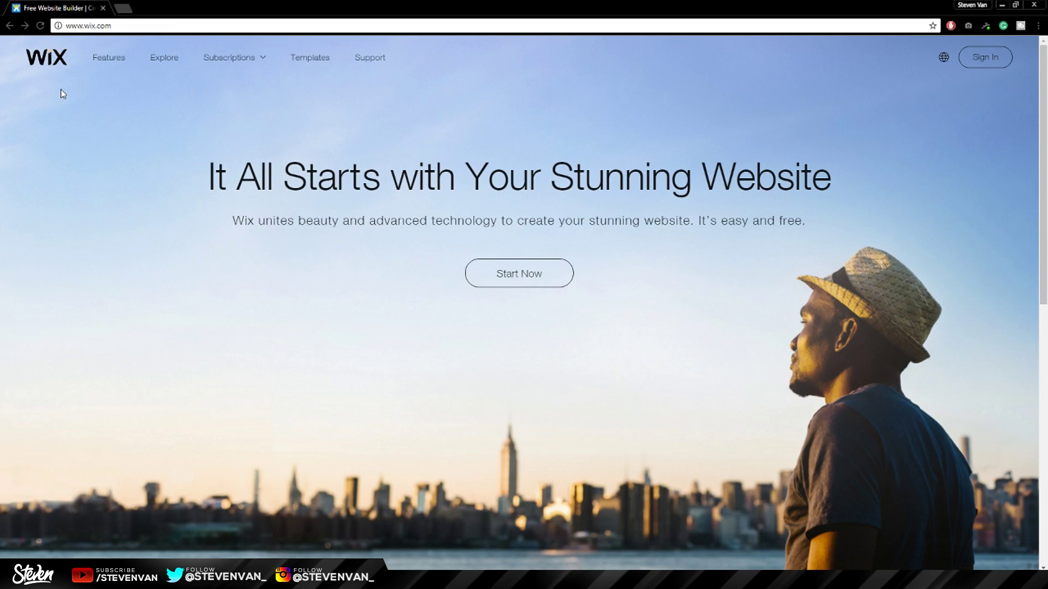
mouse_move(208, 61)
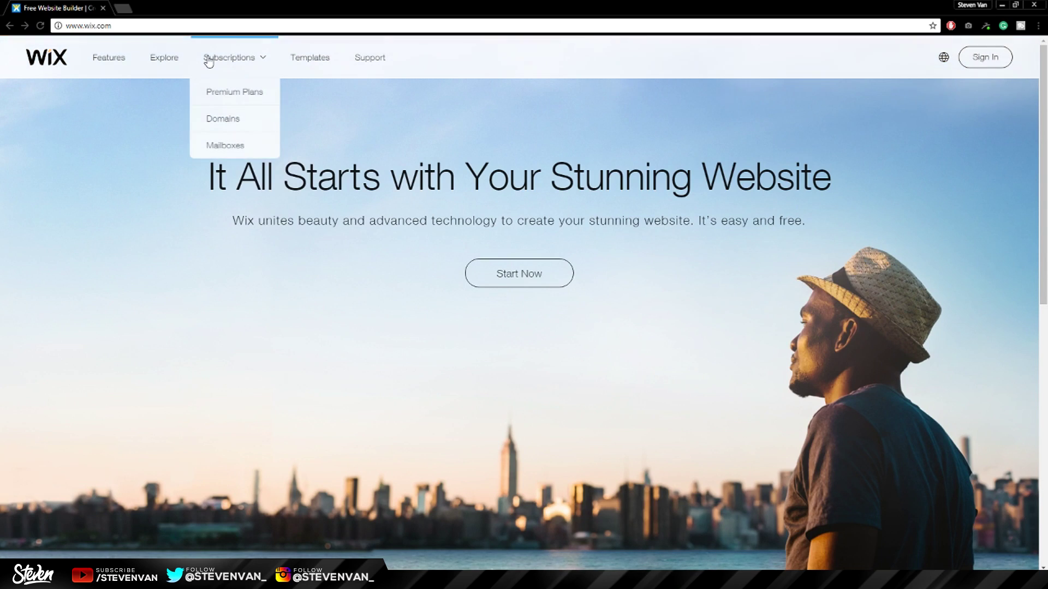
left_click(229, 91)
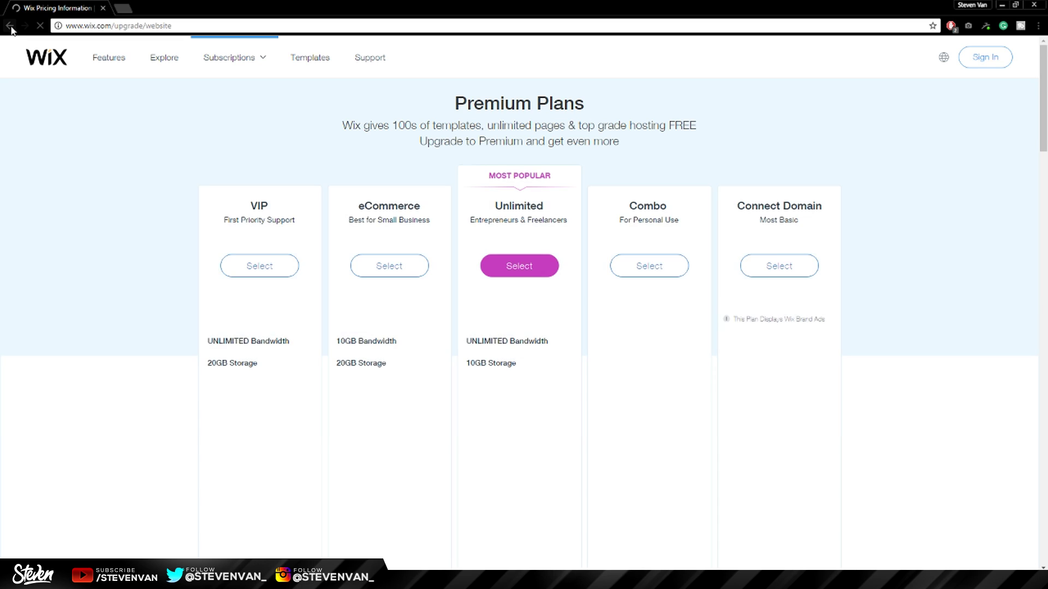
left_click(10, 25)
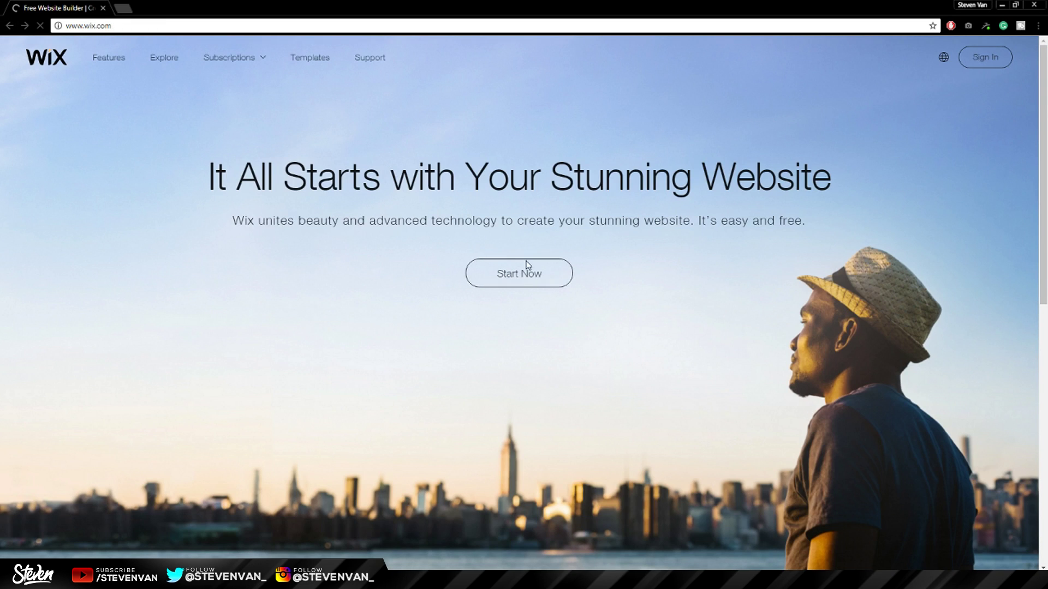
Start a new site from the account's site list, choosing the Online Store category and the Wix Editor
left_click(566, 271)
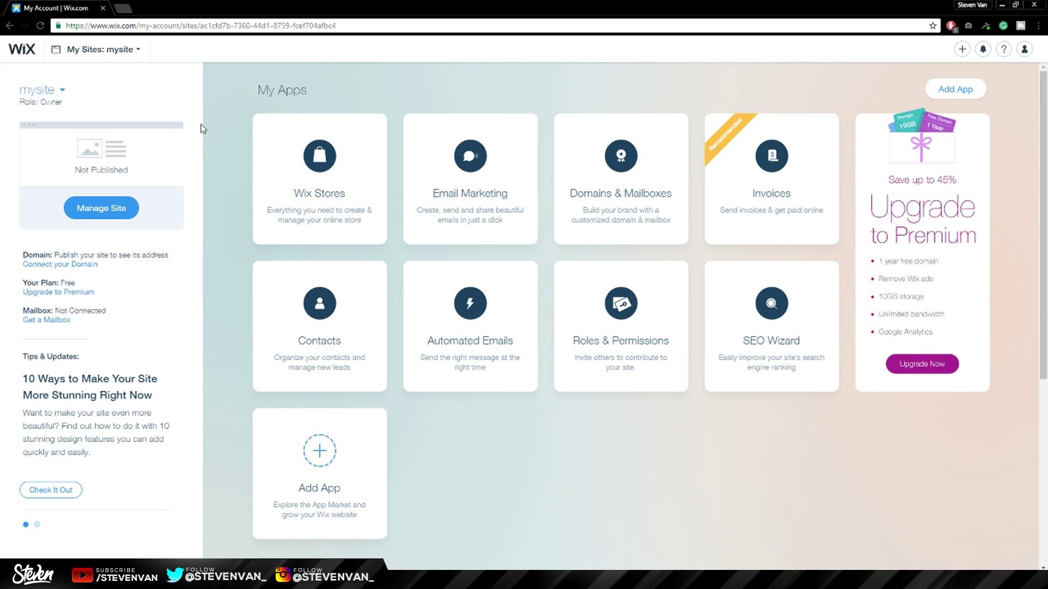
left_click(115, 55)
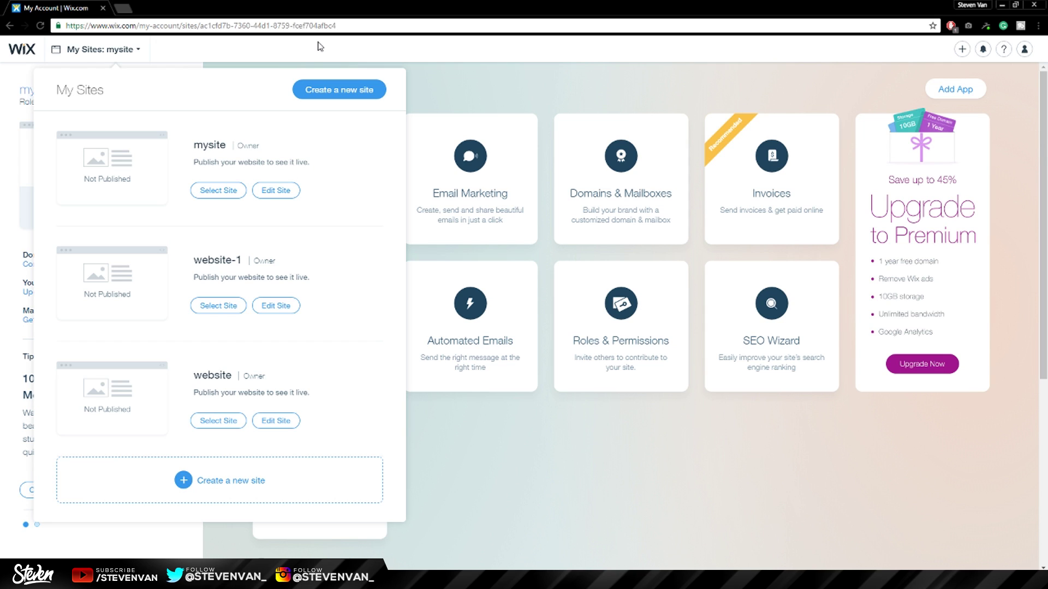
left_click(318, 96)
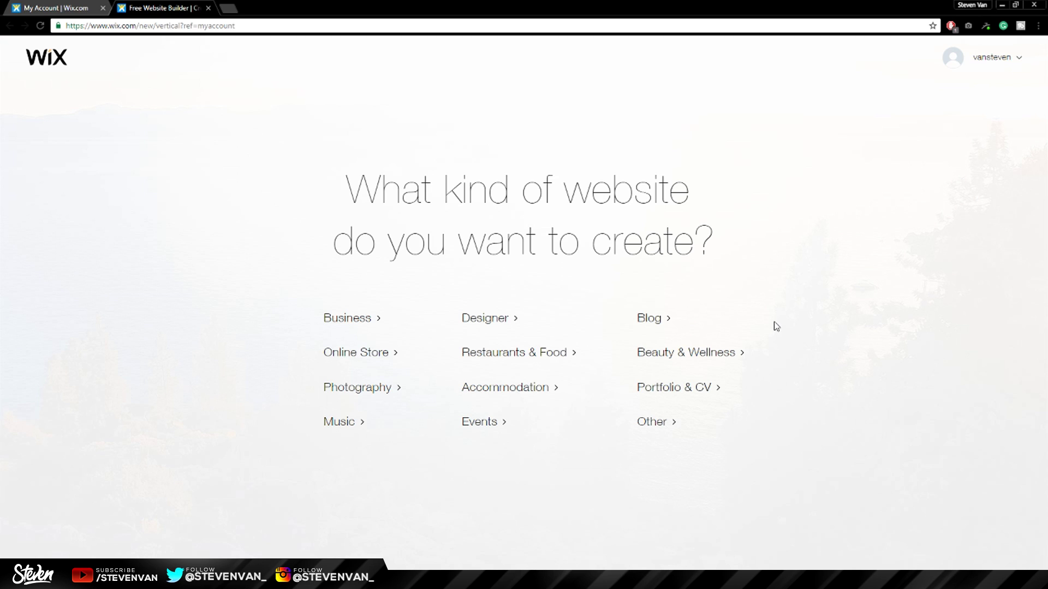
left_click(382, 354)
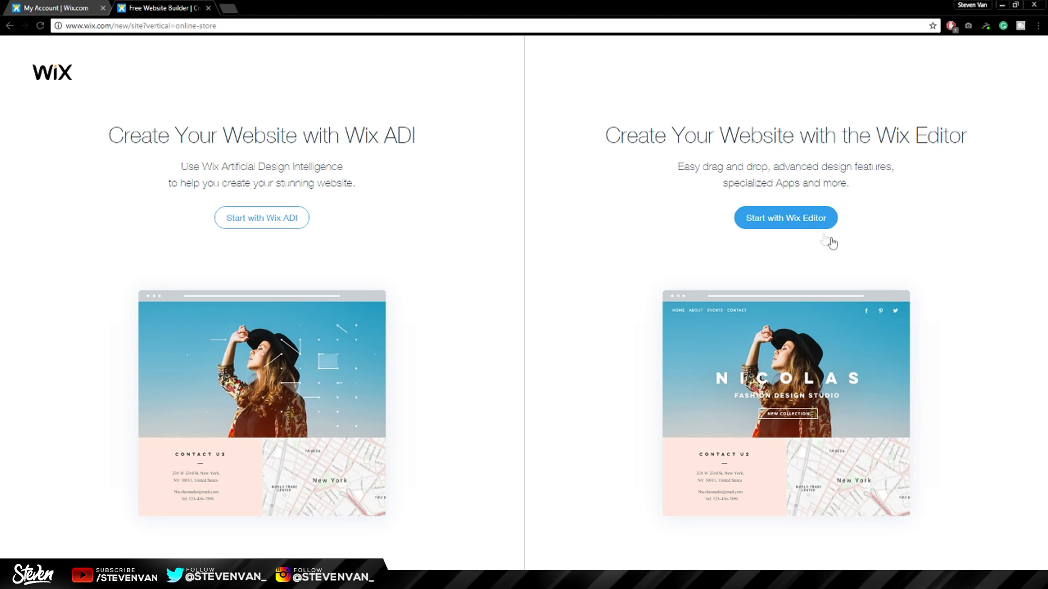
left_click(789, 219)
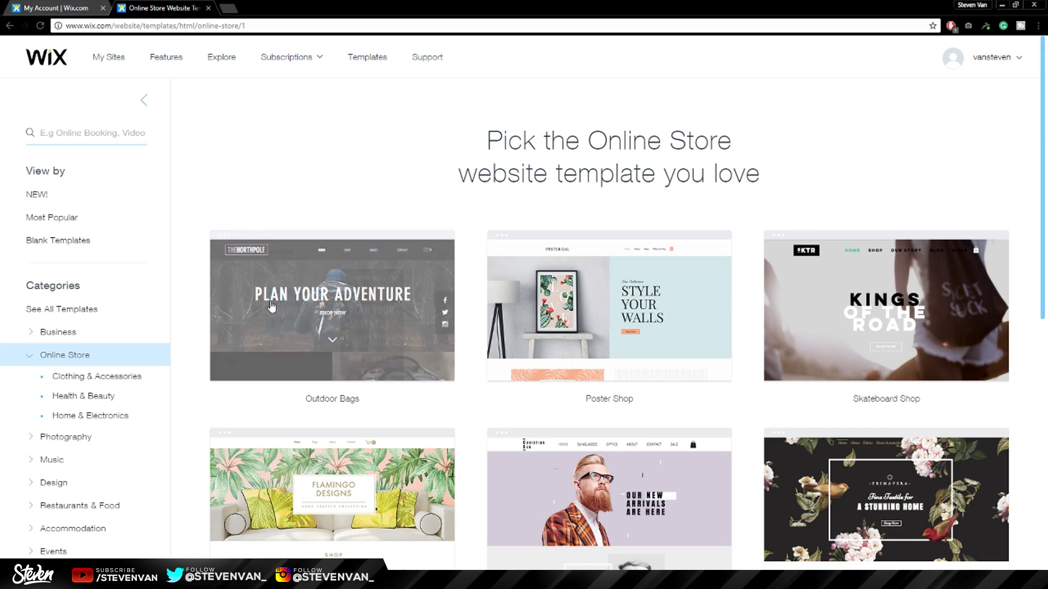
Look through the Online Store website templates and their subcategories
scroll(546, 444, "down", 3)
scroll(500, 468, "up", 3)
scroll(60, 403, "down", 1)
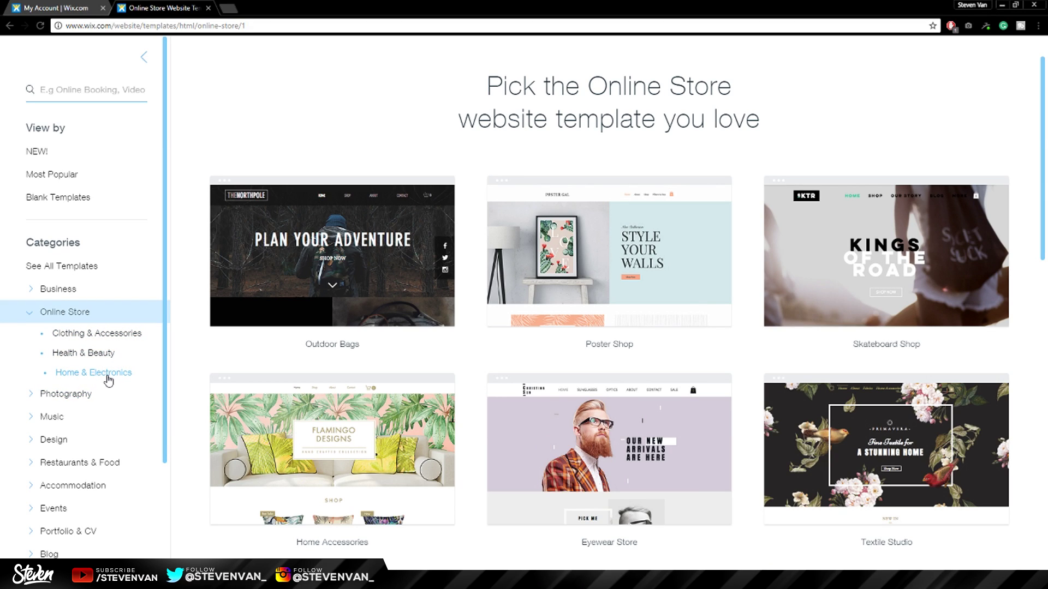
scroll(340, 472, "down", 1)
scroll(341, 472, "down", 2)
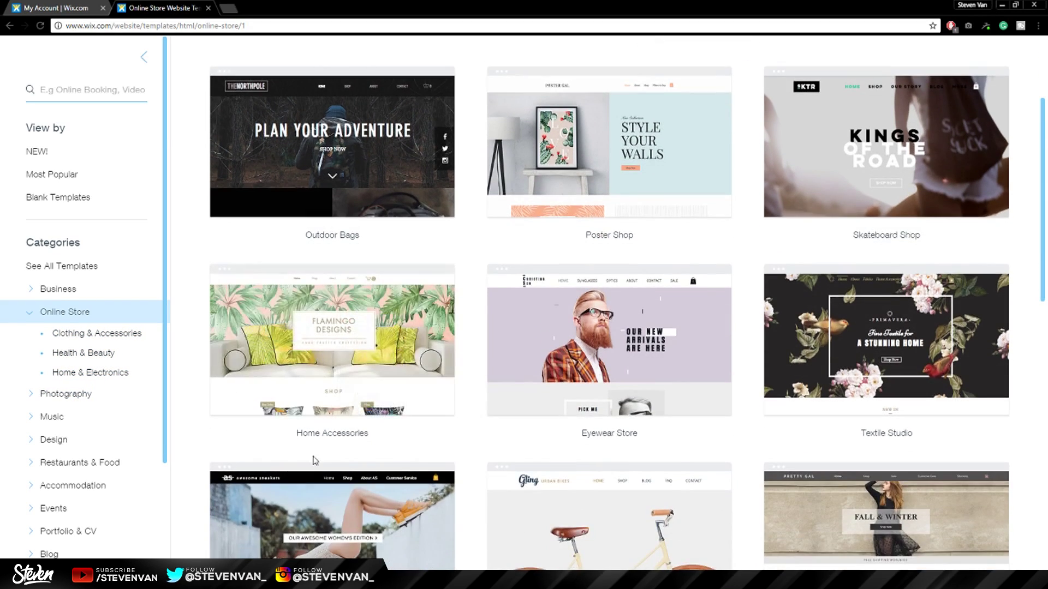
scroll(308, 477, "up", 3)
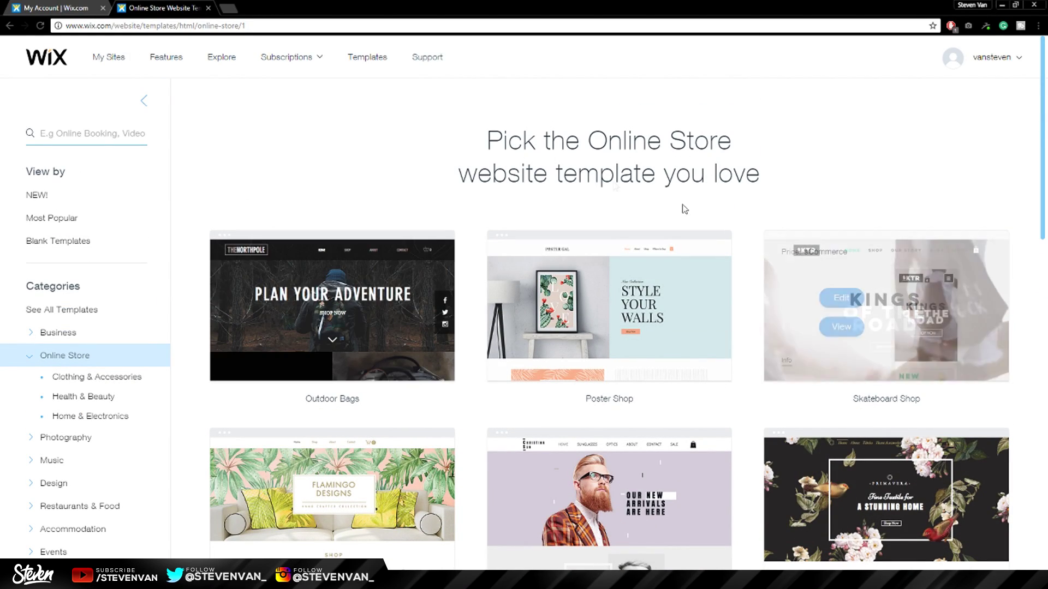
mouse_move(393, 287)
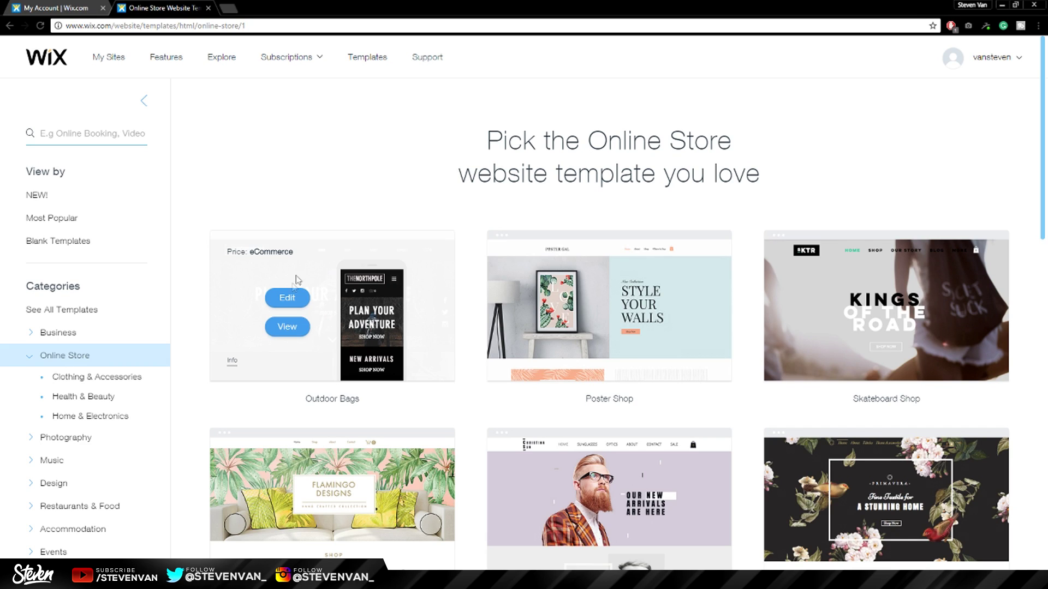
scroll(321, 377, "down", 12)
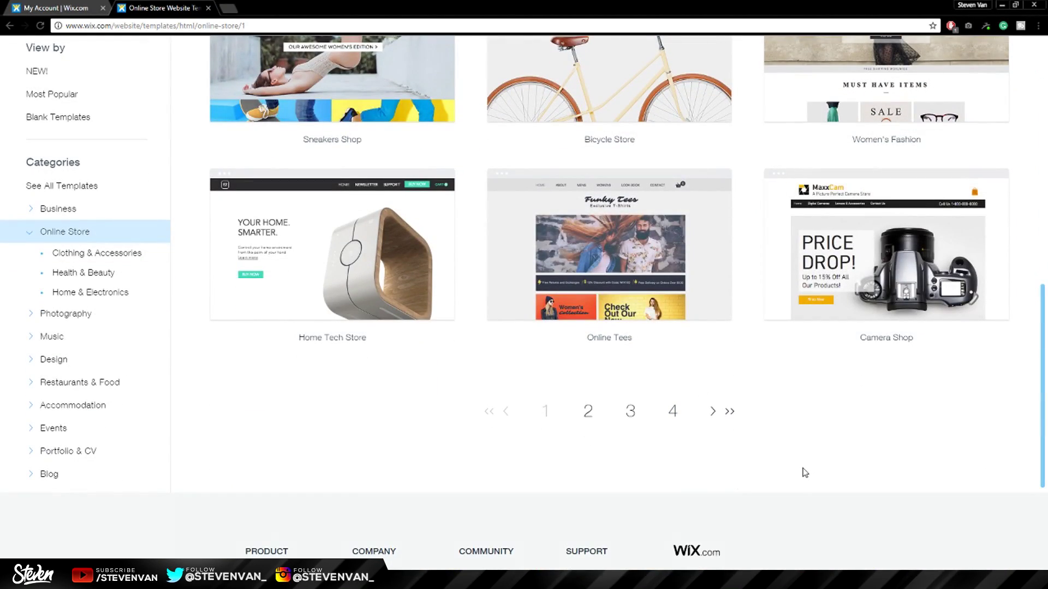
scroll(403, 446, "up", 4)
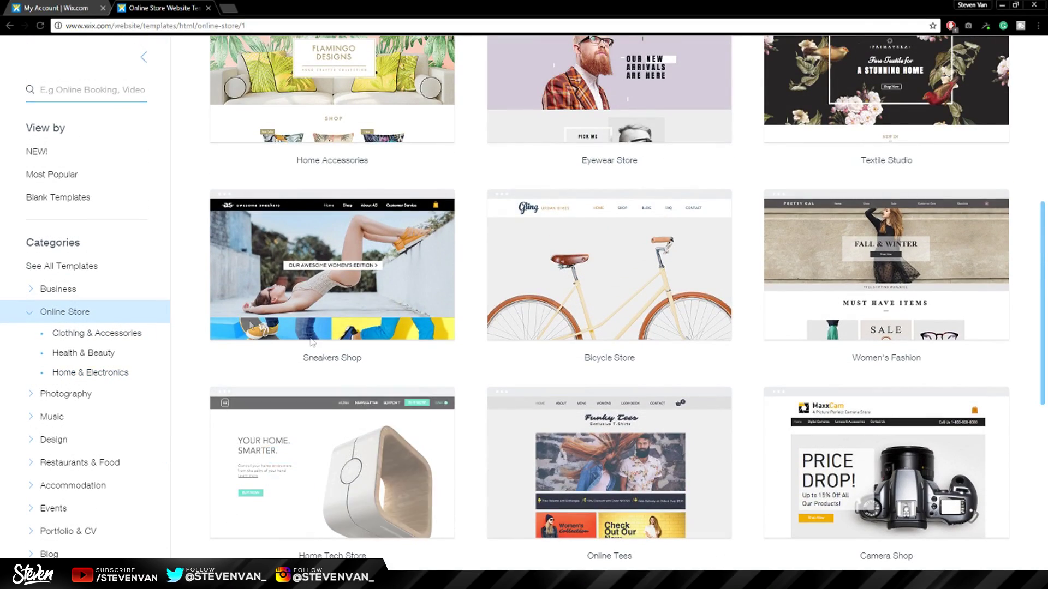
scroll(312, 343, "up", 2)
scroll(299, 262, "up", 4)
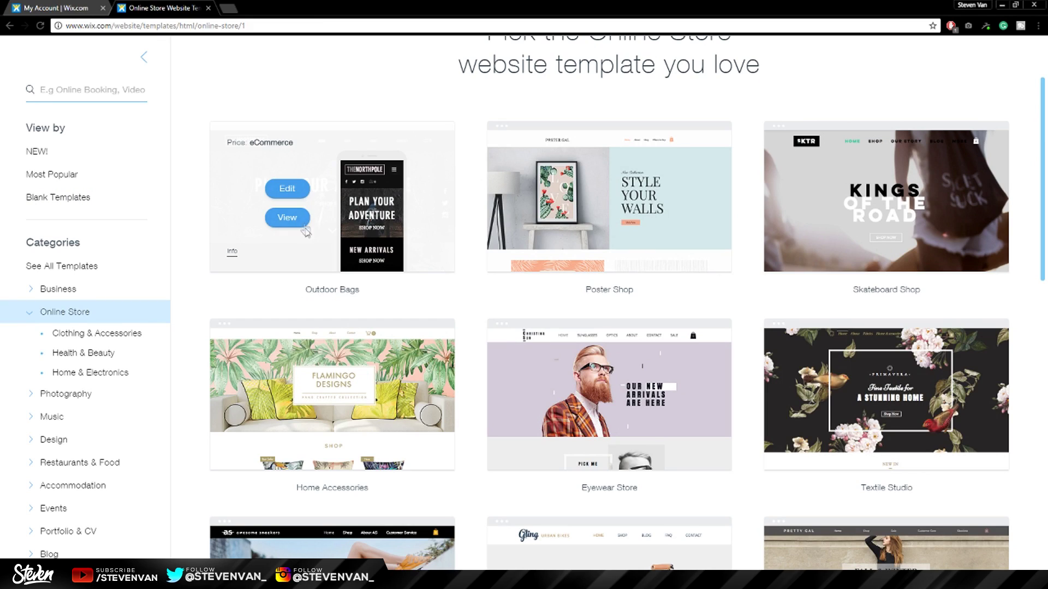
Read the Outdoor Bags template's information and open that template for editing
left_click(233, 252)
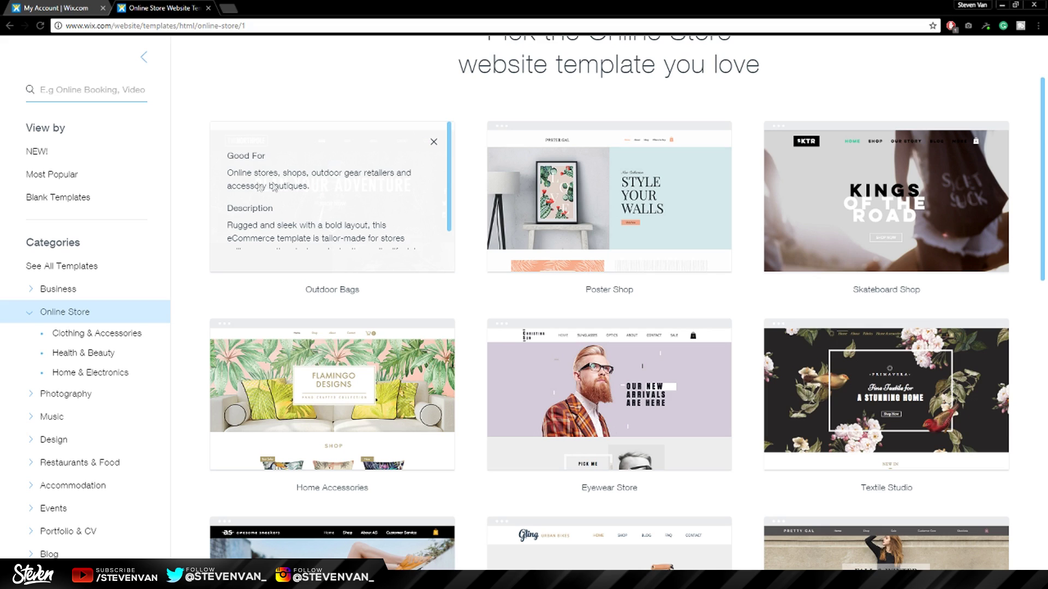
scroll(388, 182, "down", 1)
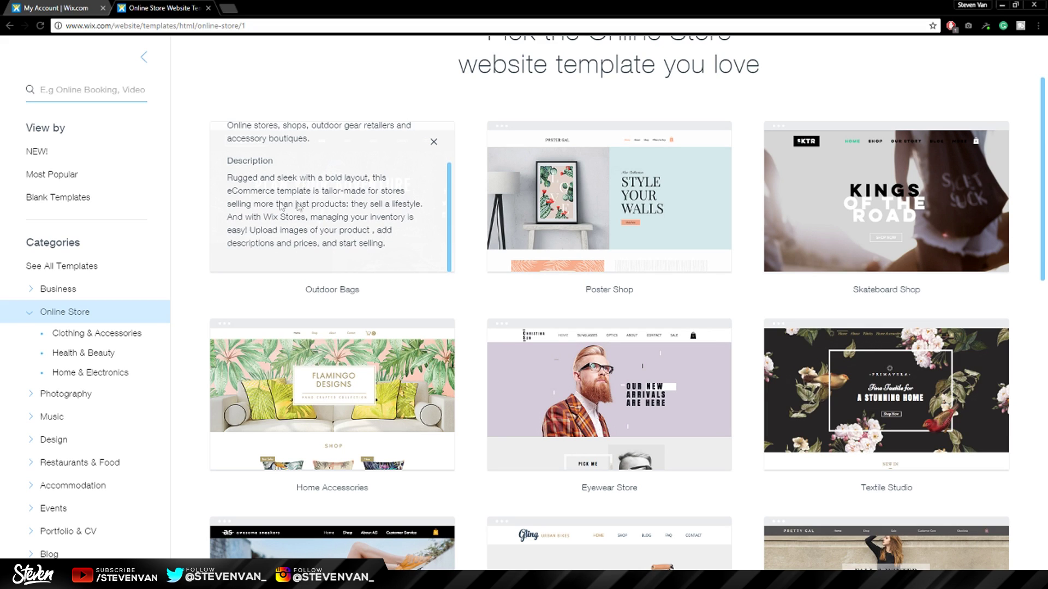
left_click(434, 143)
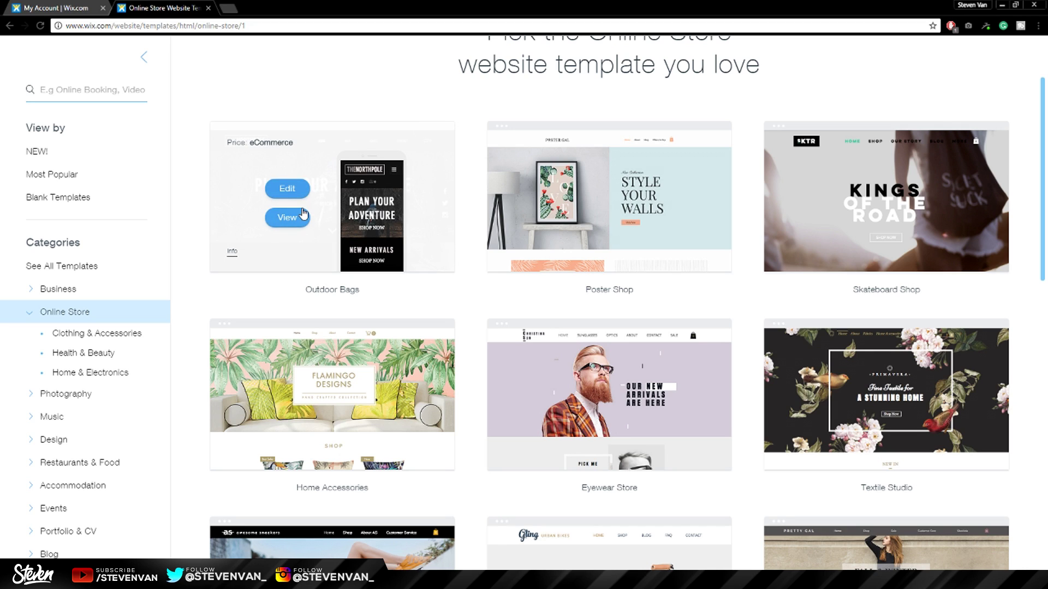
left_click(287, 189)
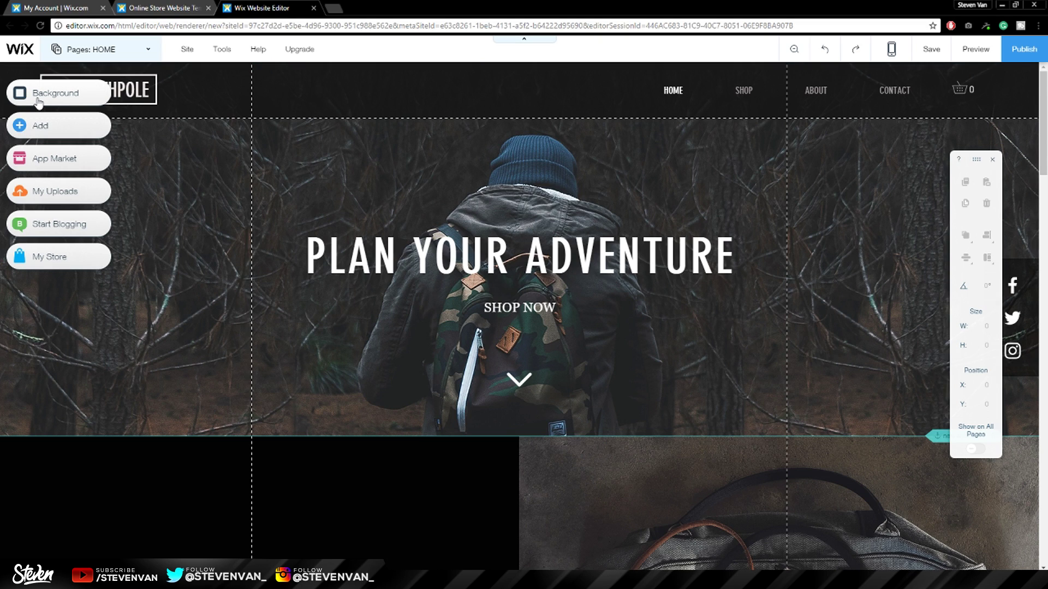
Look through the selected backgrounds offered for the page
left_click(38, 103)
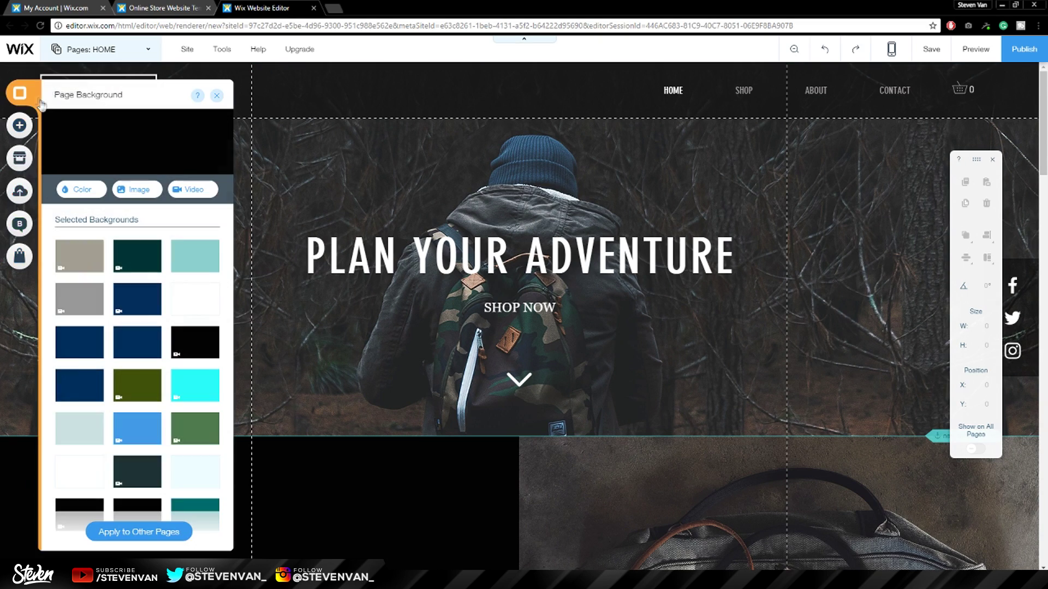
scroll(127, 416, "down", 1)
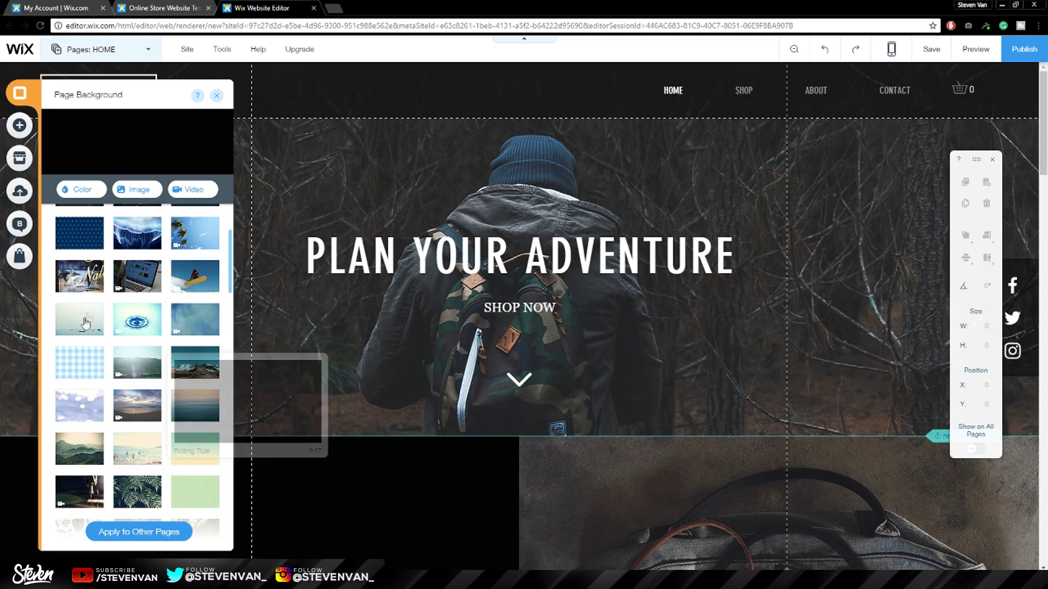
scroll(109, 413, "down", 3)
scroll(137, 417, "down", 3)
scroll(201, 267, "up", 8)
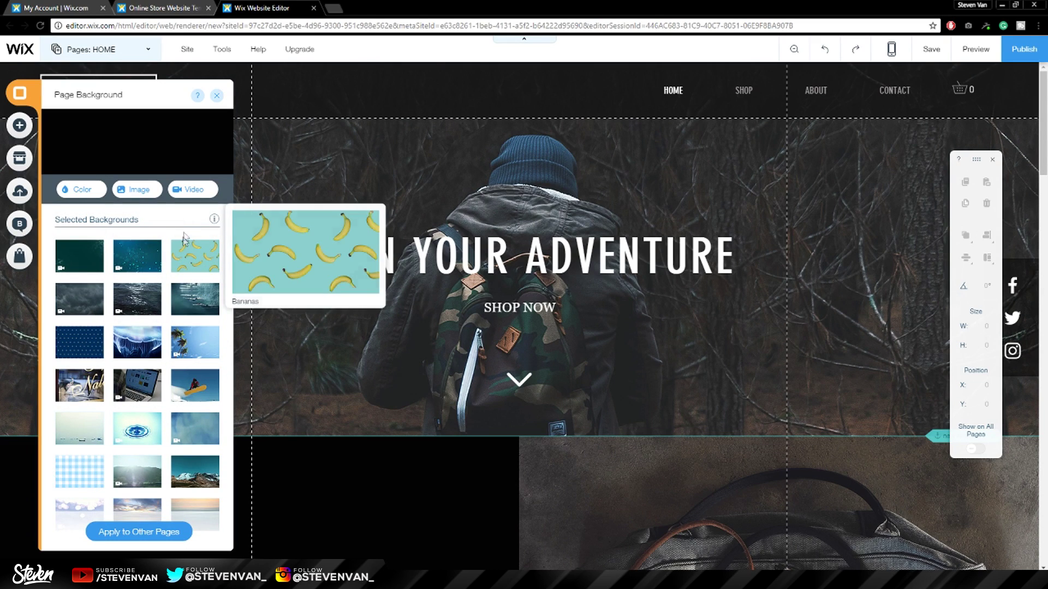
Look through the Text, Menu and Strip elements that can be added to the page
left_click(19, 126)
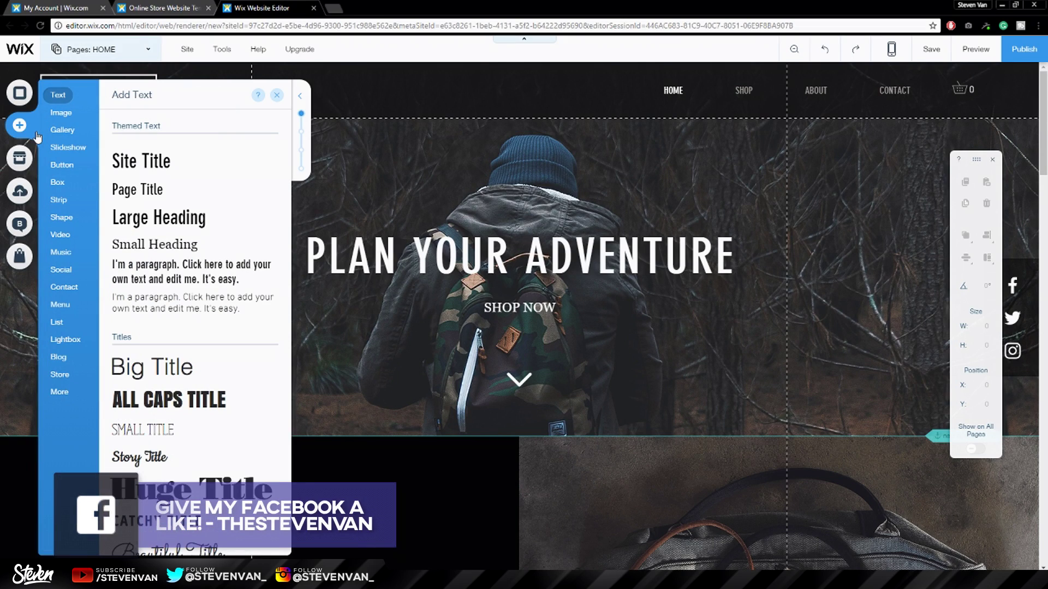
left_click(69, 305)
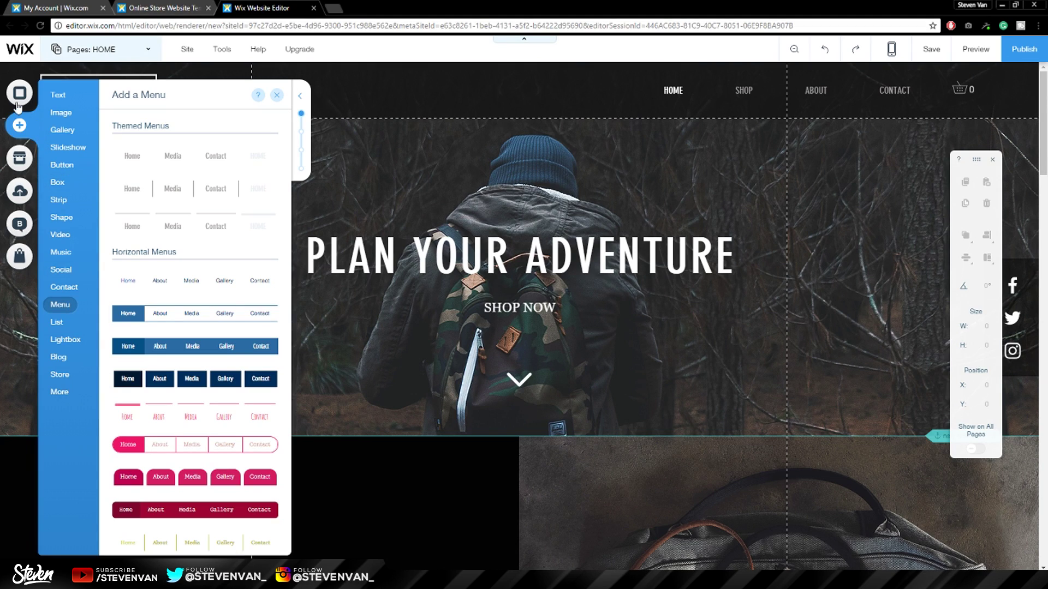
left_click(65, 198)
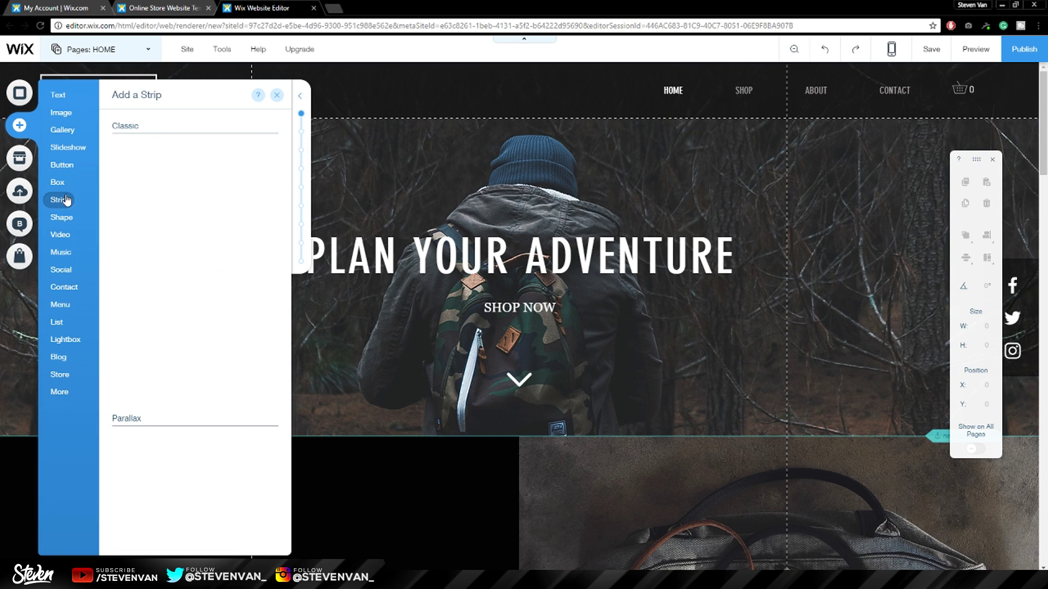
Set the "PLAN YOUR ADVENTURE" strip's background to the free Wix video Underwater and preview its playback
left_click(738, 165)
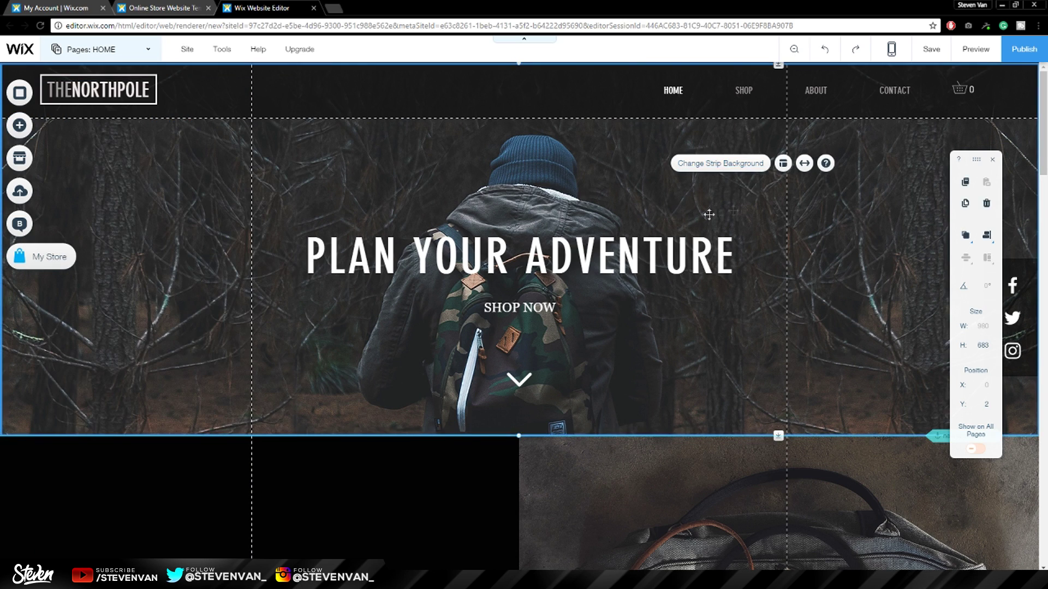
left_click(732, 165)
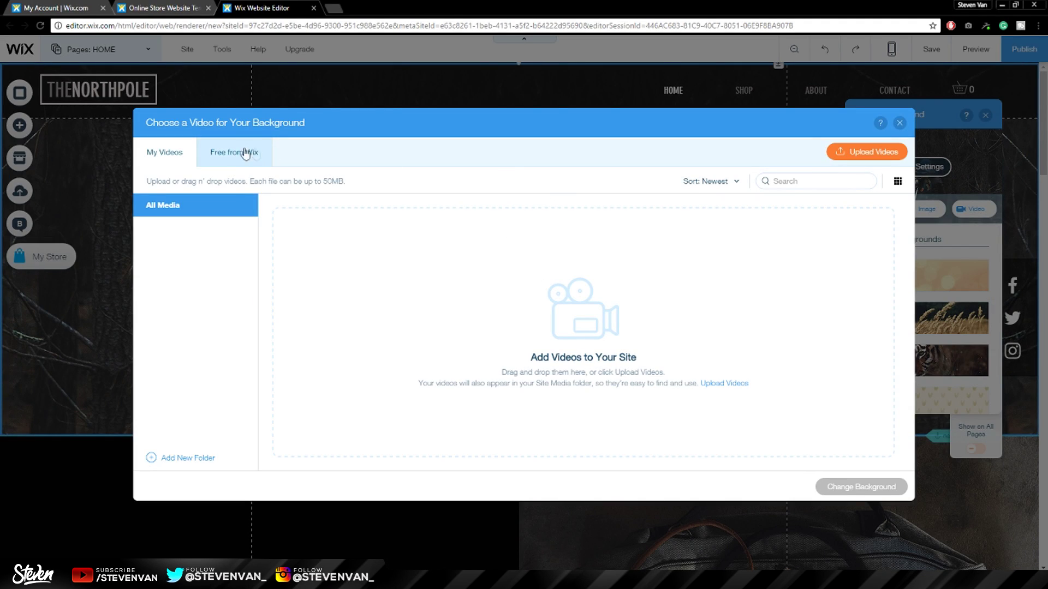
left_click(235, 152)
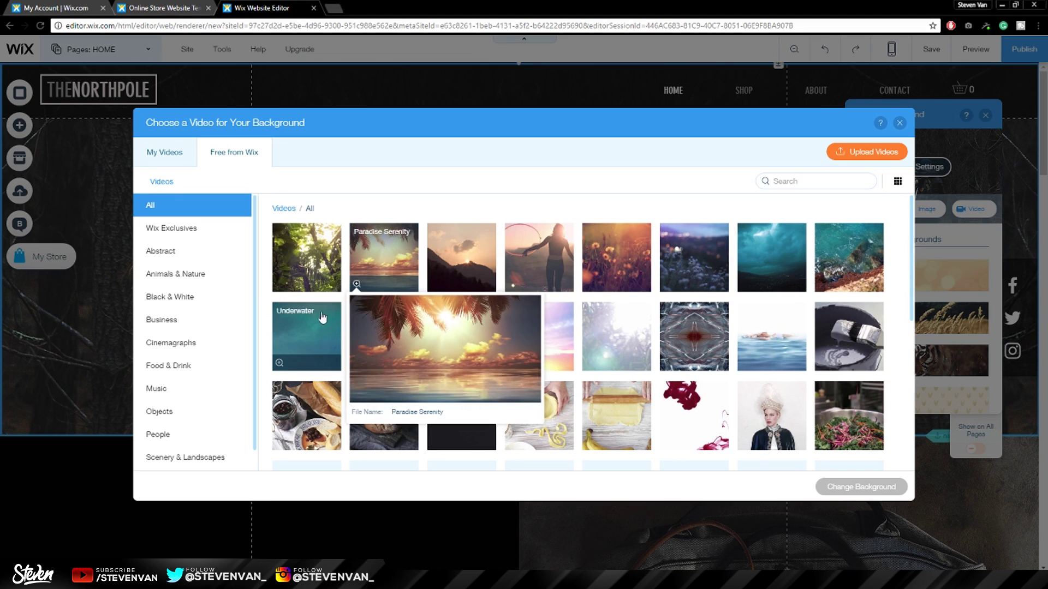
left_click(312, 326)
scroll(712, 436, "down", 1)
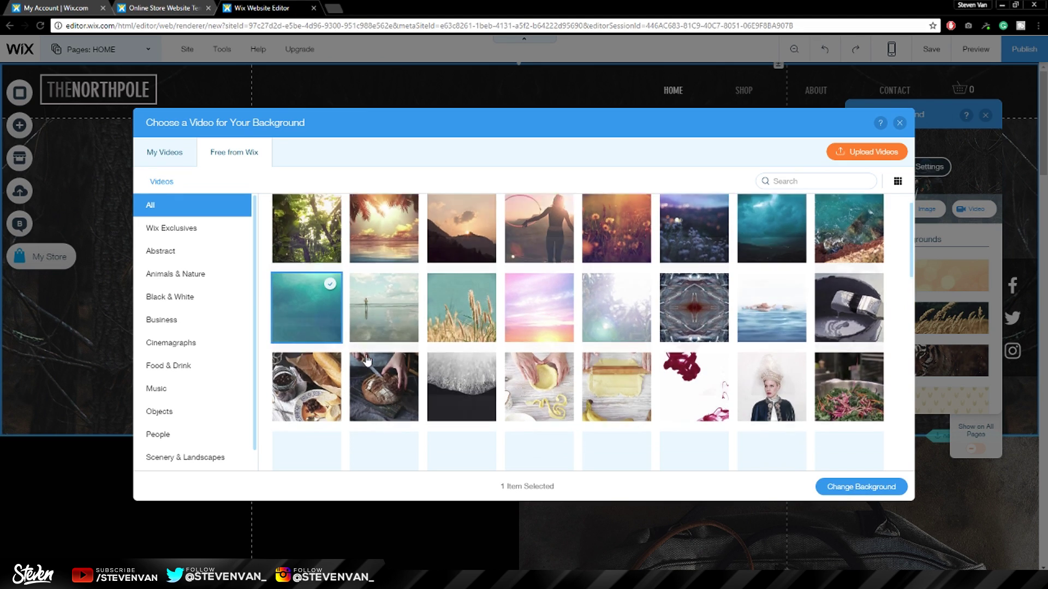
left_click(871, 487)
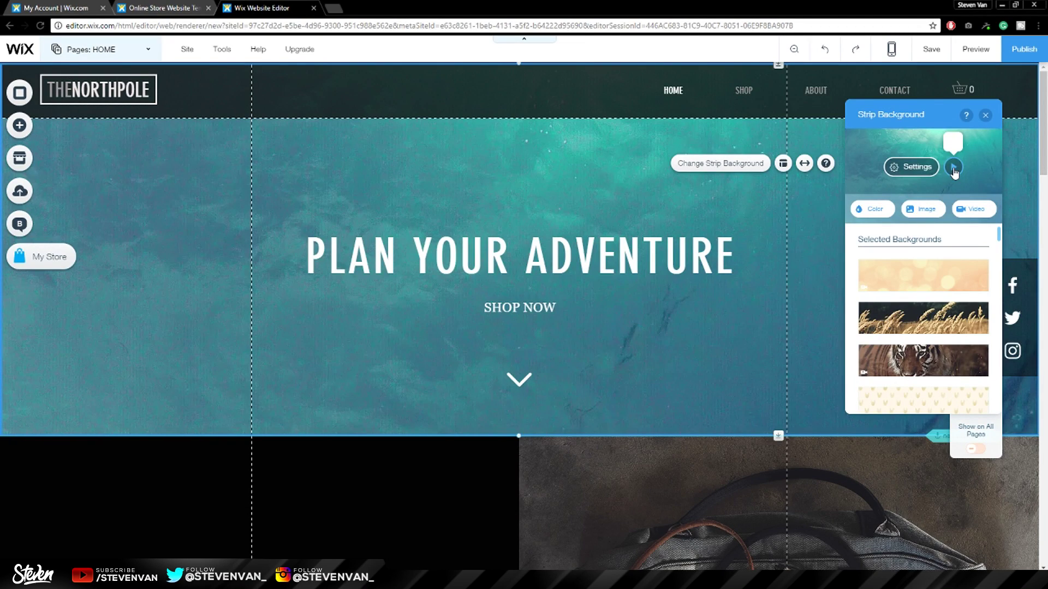
left_click(954, 168)
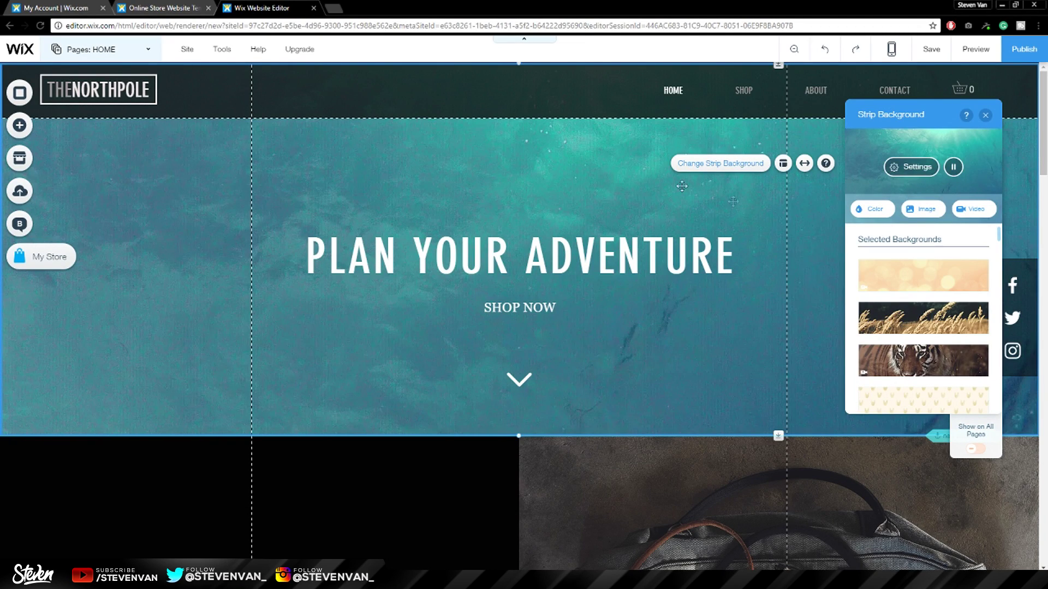
left_click(953, 167)
scroll(863, 349, "down", 2)
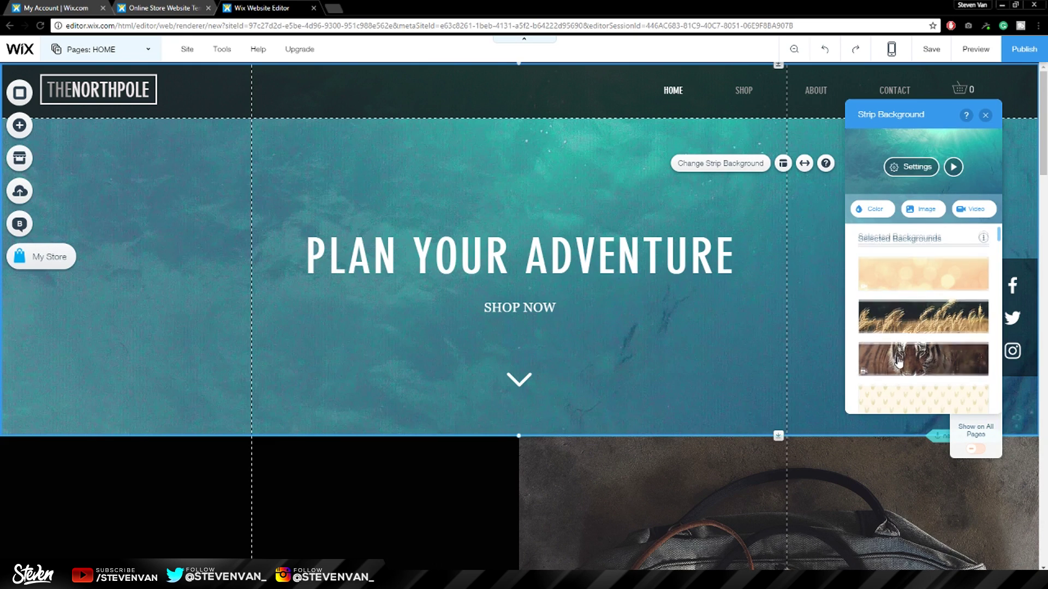
Try overlay patterns on the strip's video background and apply the diagonal-line pattern in its darker version
left_click(921, 171)
left_click(906, 196)
left_click(907, 232)
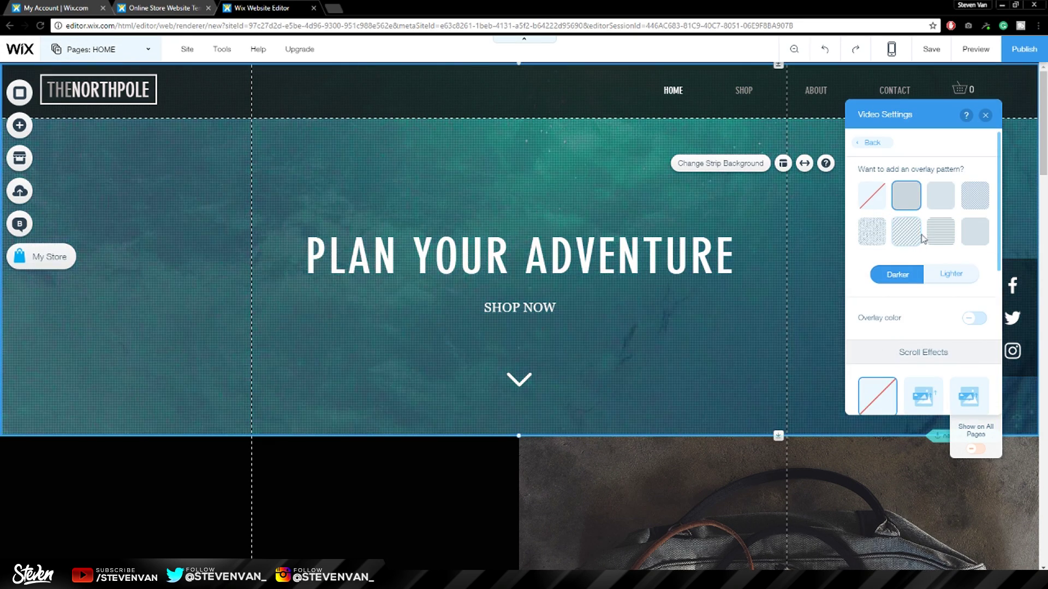
left_click(940, 231)
left_click(906, 238)
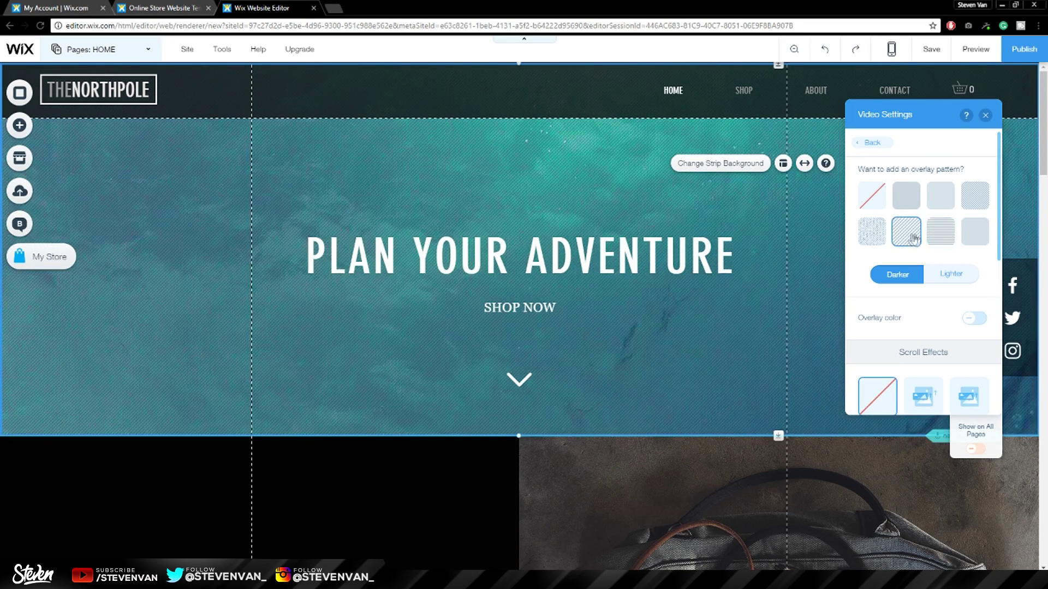
Turn on the overlay color for the strip's video, try 58% opacity and return it to 0%
scroll(881, 307, "down", 2)
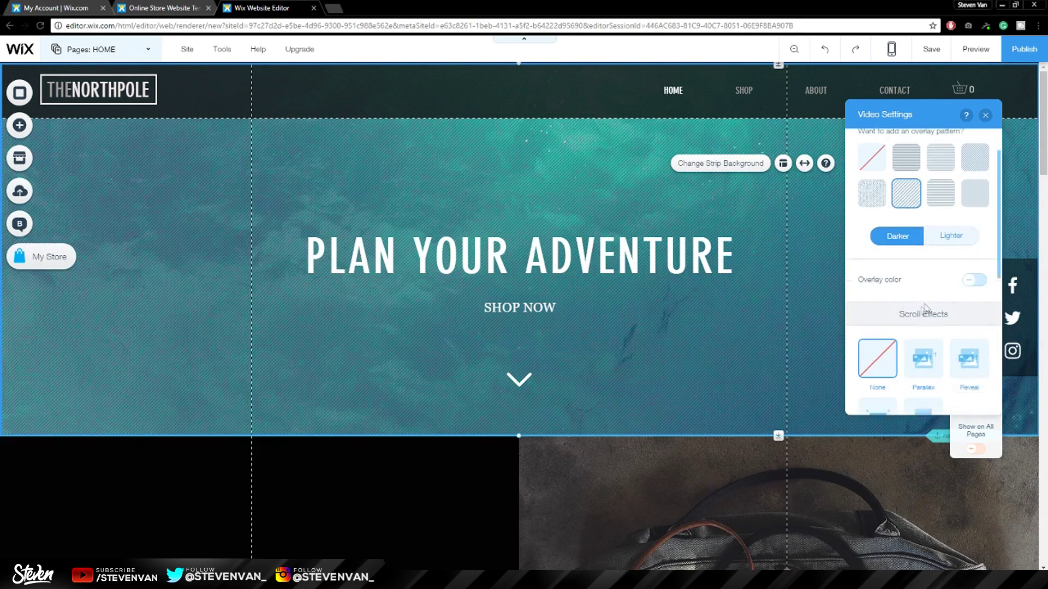
left_click(974, 263)
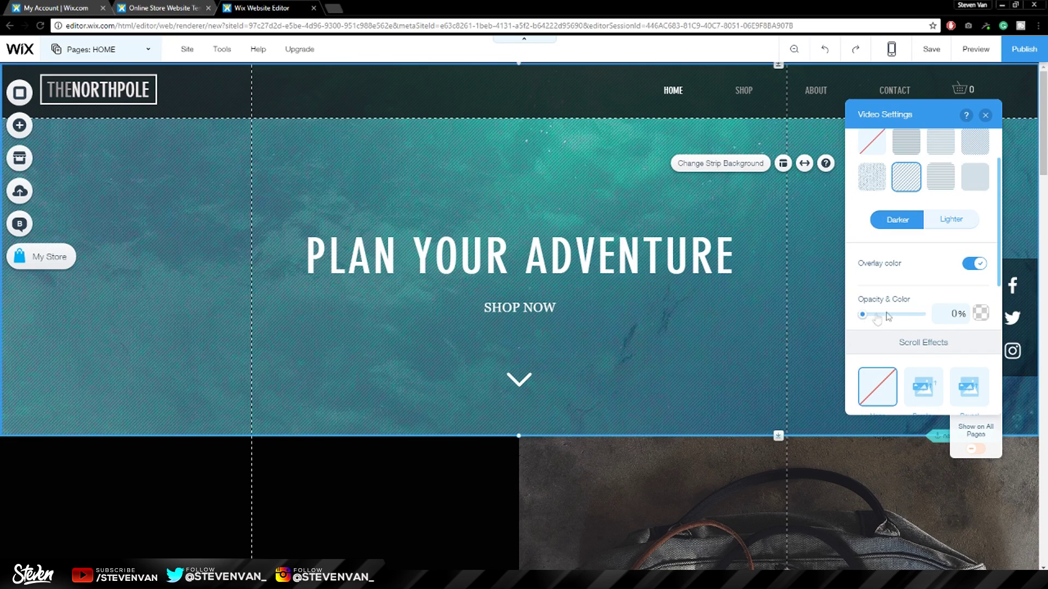
left_click_drag(863, 315, 897, 314)
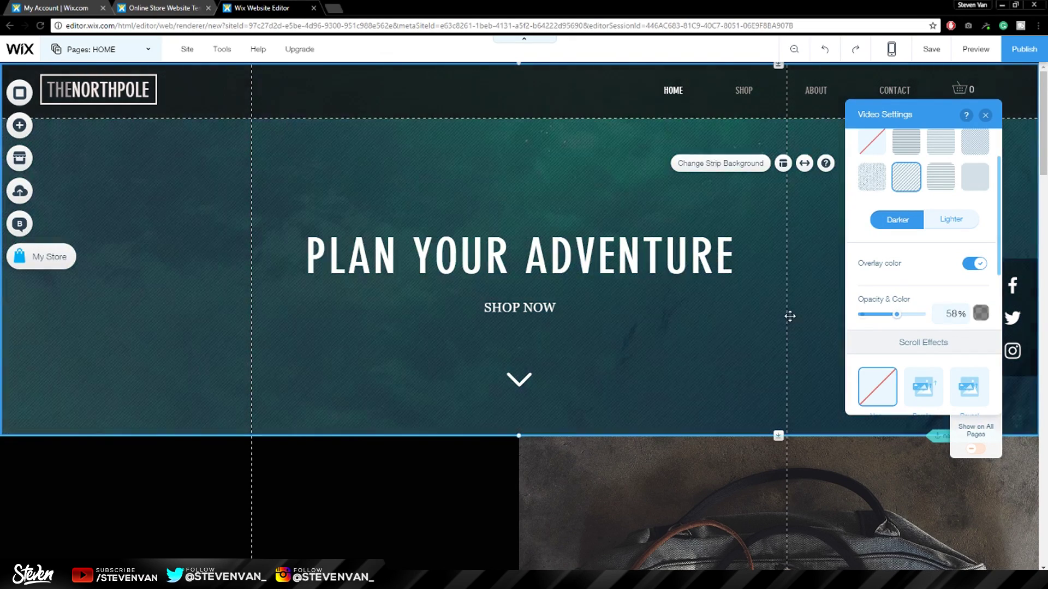
left_click_drag(790, 316, 802, 318)
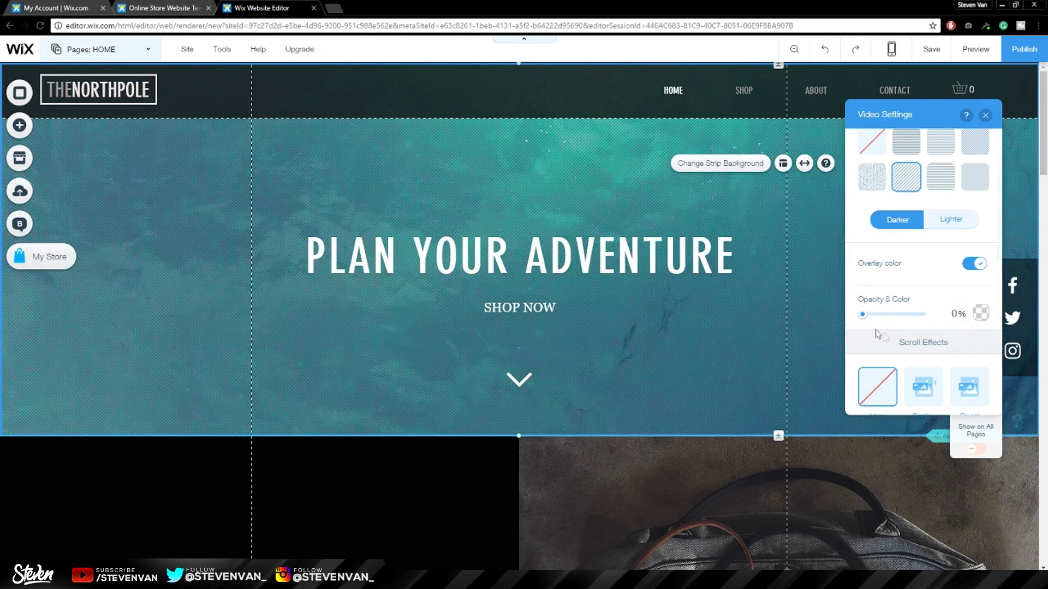
Look through the video's scroll effects, position, play speed and loop settings
scroll(872, 364, "down", 1)
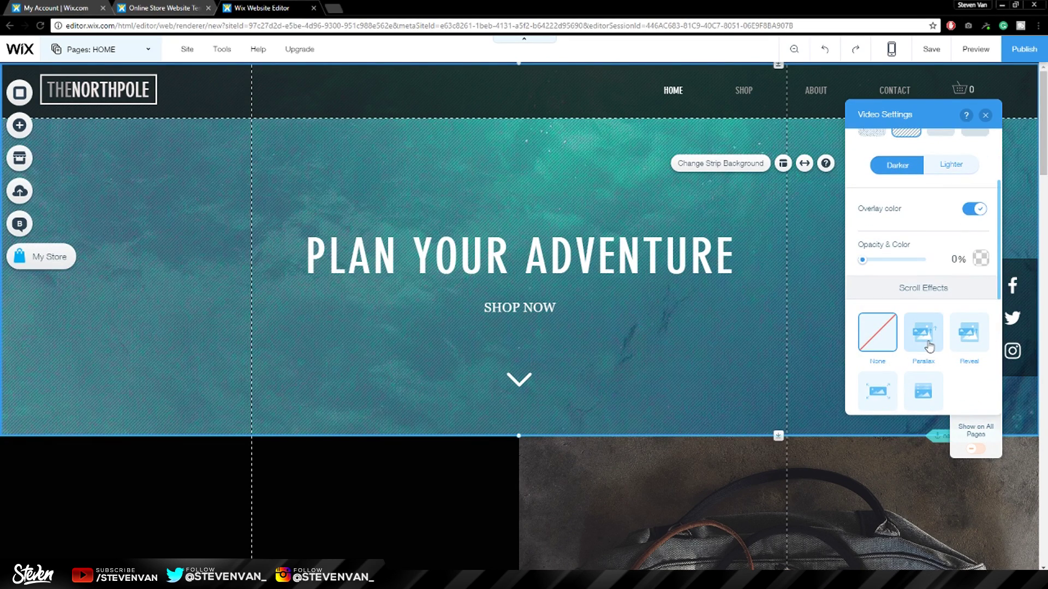
scroll(928, 350, "down", 2)
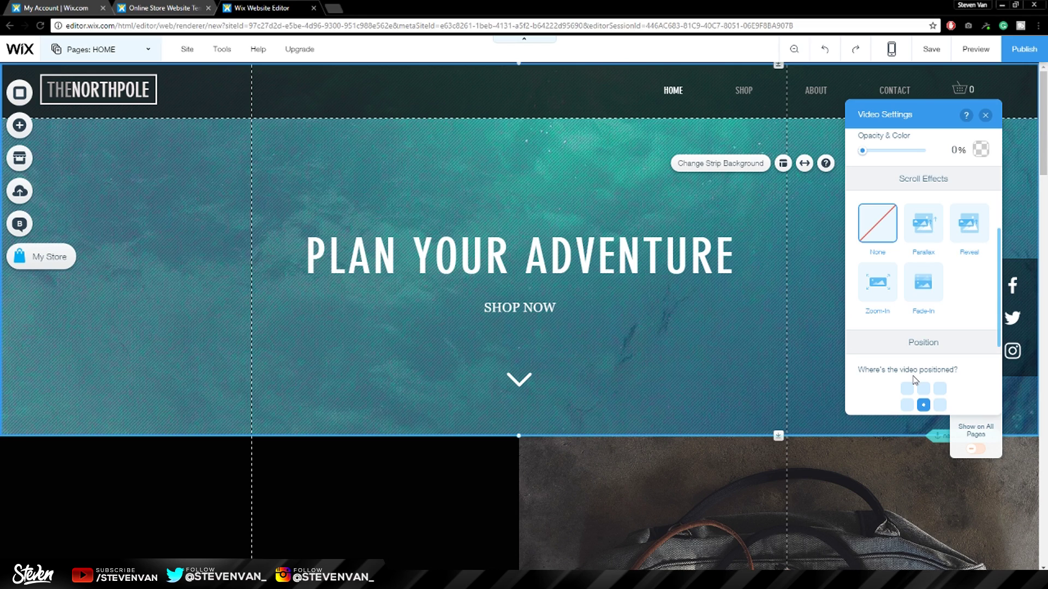
scroll(906, 366, "down", 2)
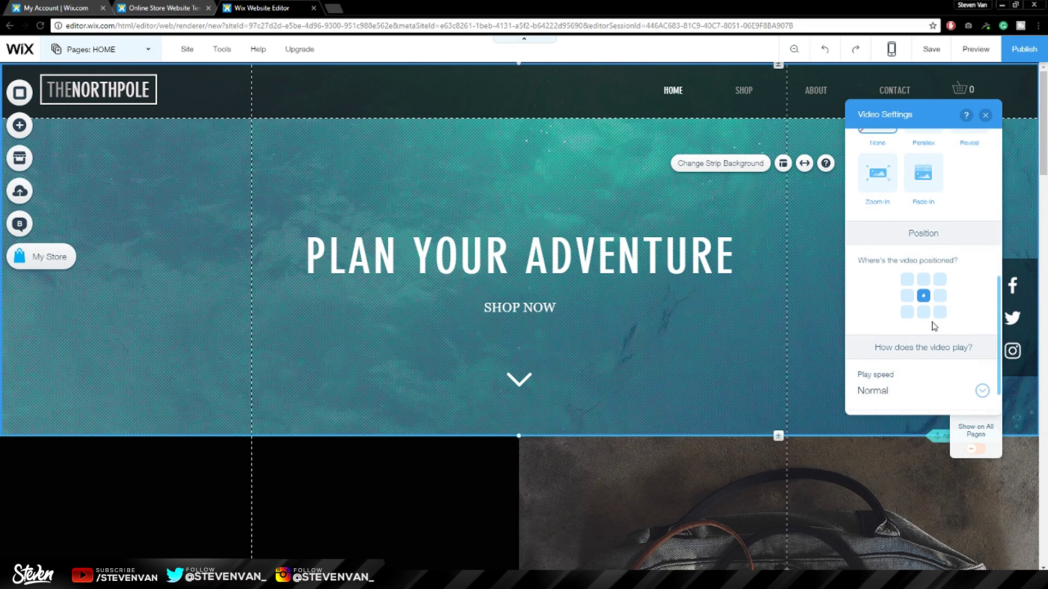
scroll(917, 336, "down", 1)
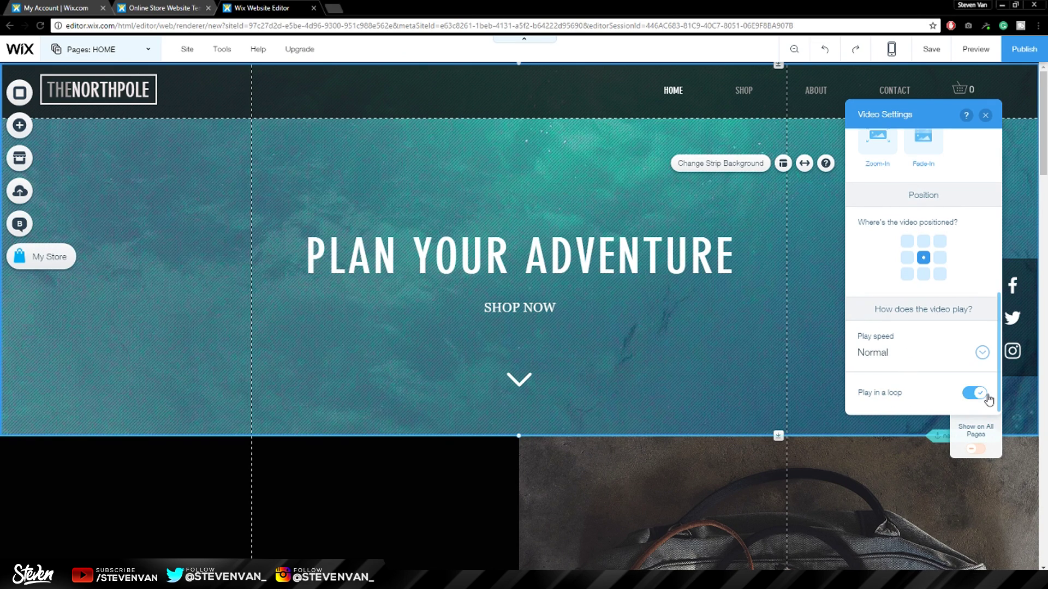
left_click(416, 106)
Look at the page background options and the social and free Wix image sources for the strip's background
left_click(20, 93)
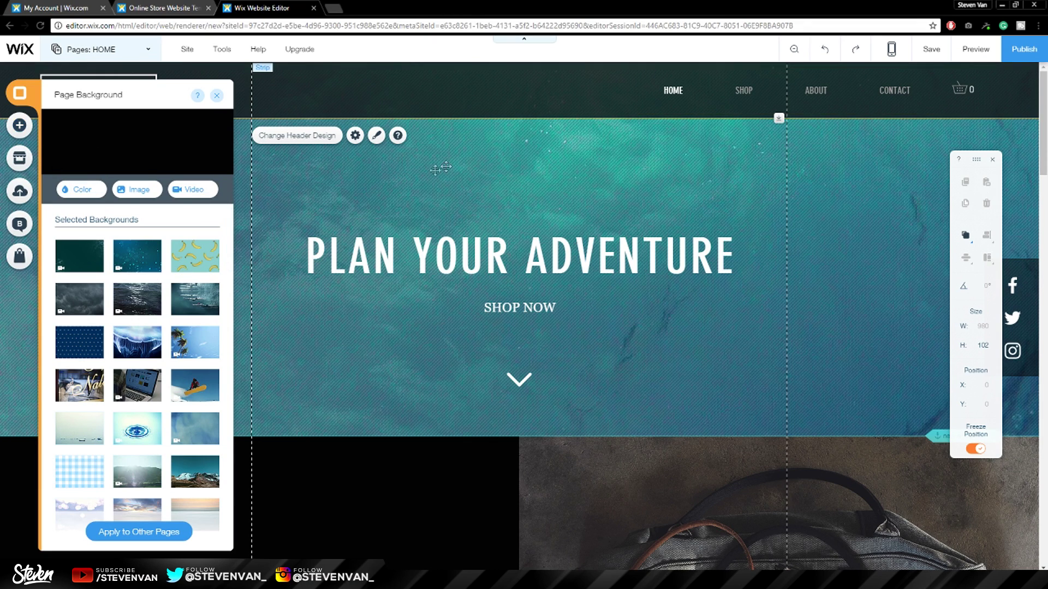
left_click(684, 169)
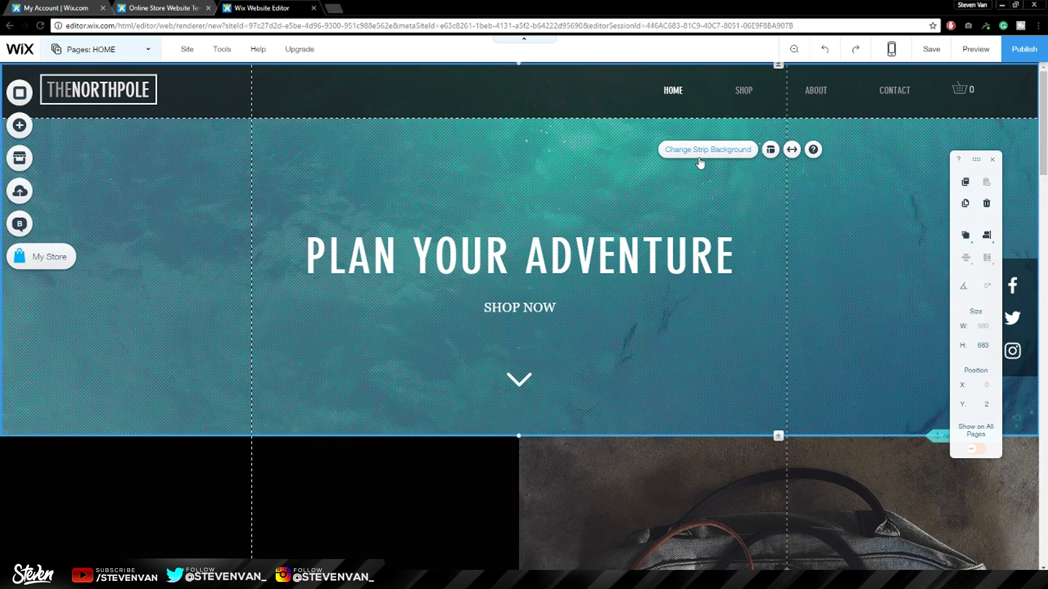
left_click(699, 151)
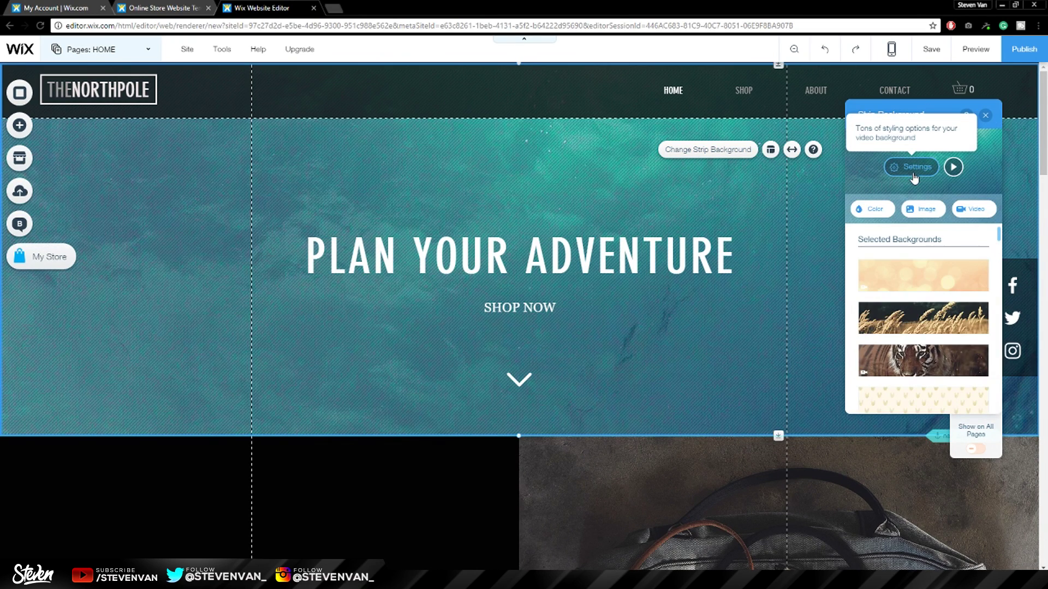
left_click(922, 209)
left_click(264, 160)
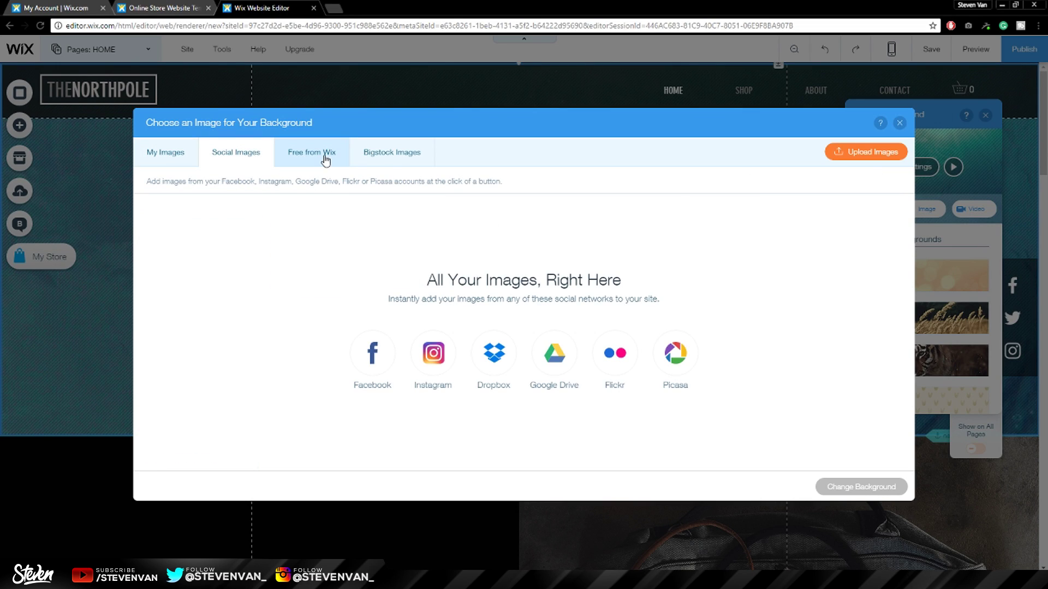
left_click(326, 158)
left_click(899, 122)
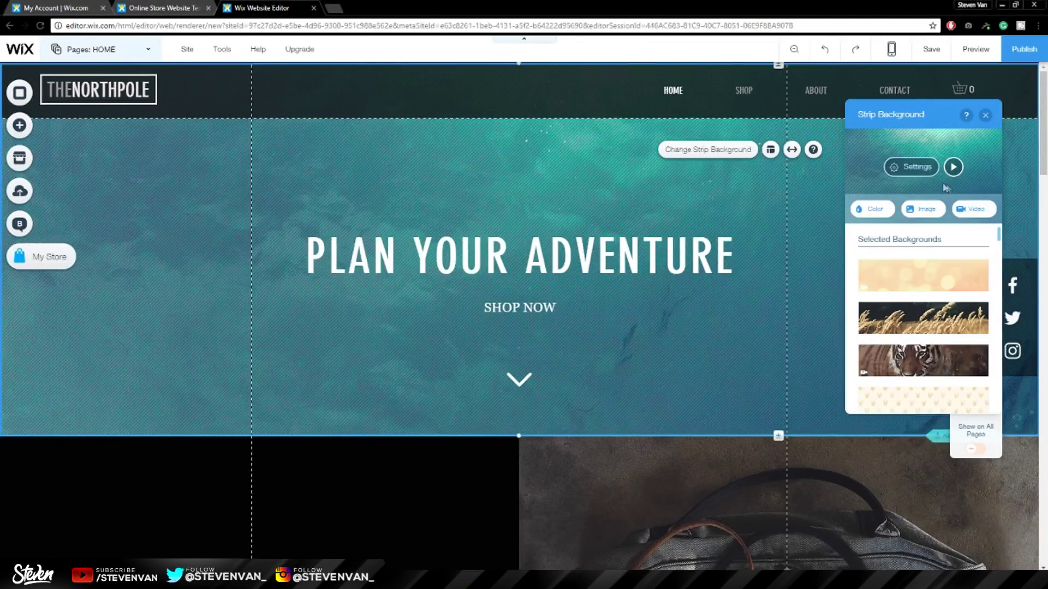
Browse the free Wix videos and set the strip's background to the Meadow video
left_click(975, 215)
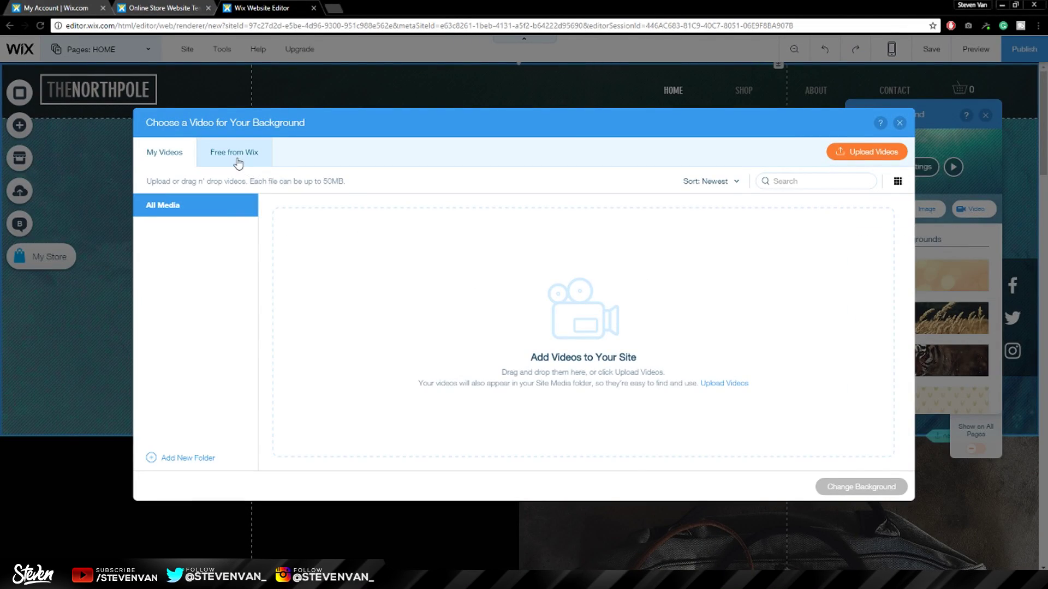
left_click(256, 157)
scroll(702, 384, "down", 10)
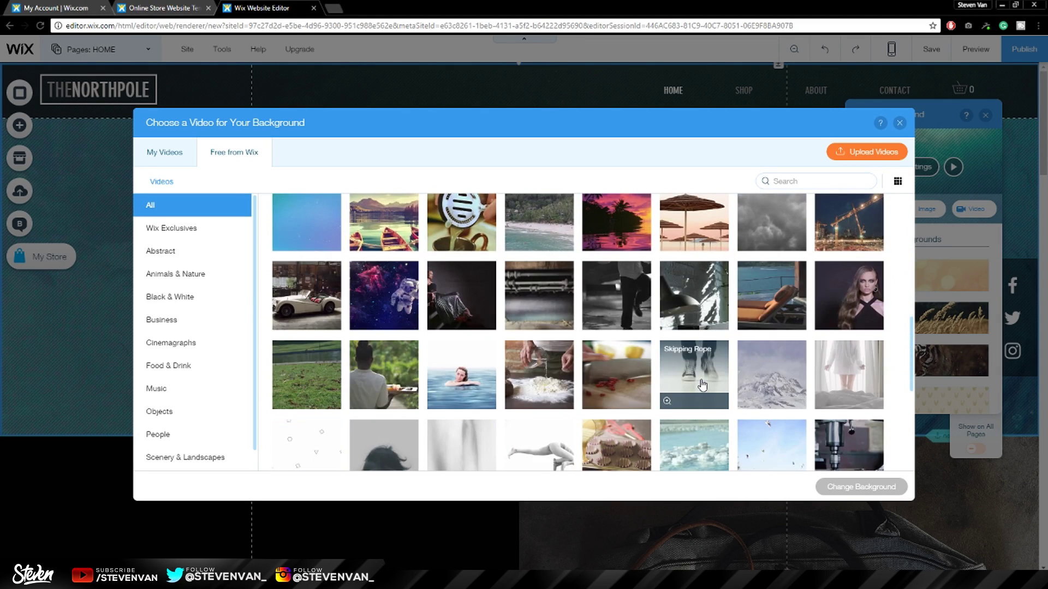
scroll(703, 385, "down", 4)
scroll(703, 385, "down", 2)
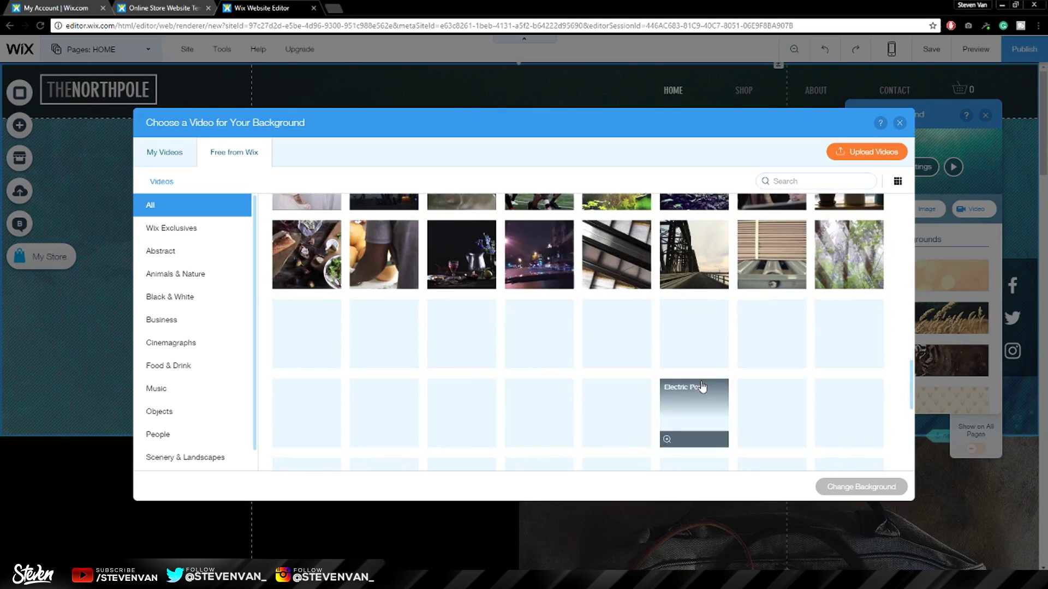
scroll(307, 373, "up", 3)
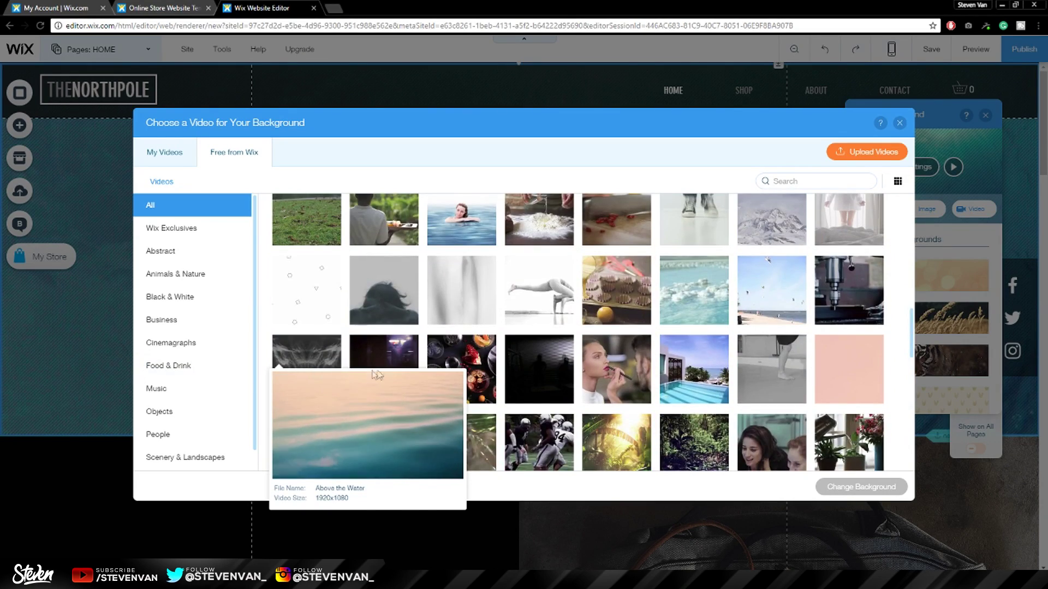
scroll(459, 307, "up", 15)
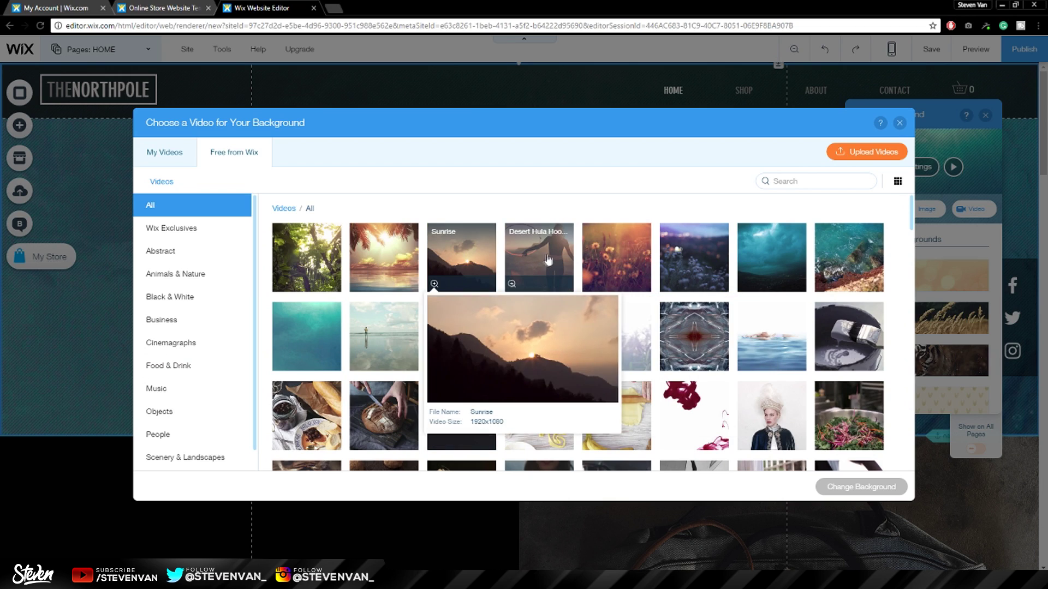
left_click(584, 257)
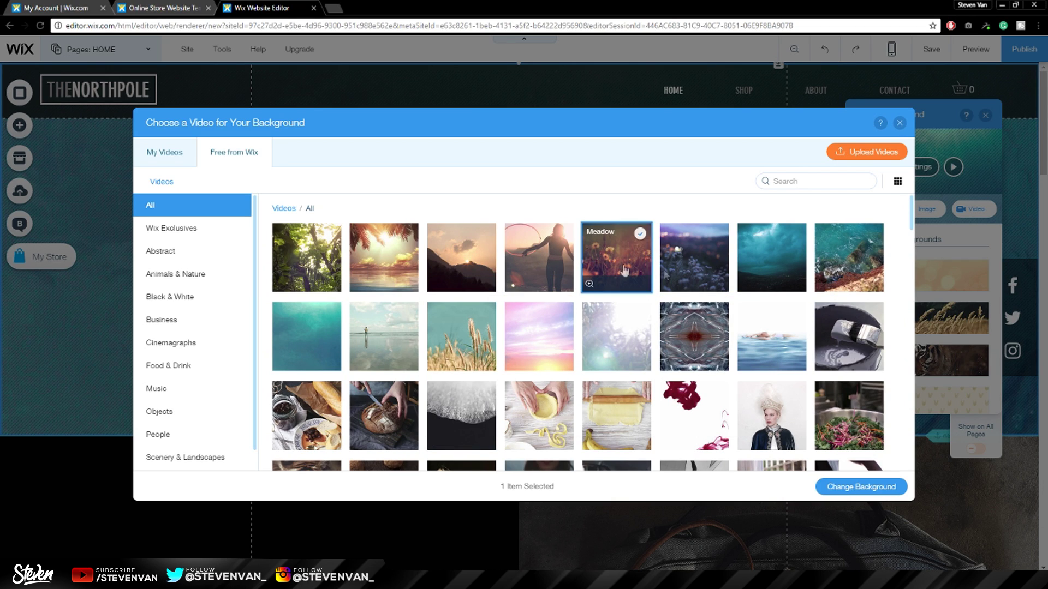
left_click(861, 488)
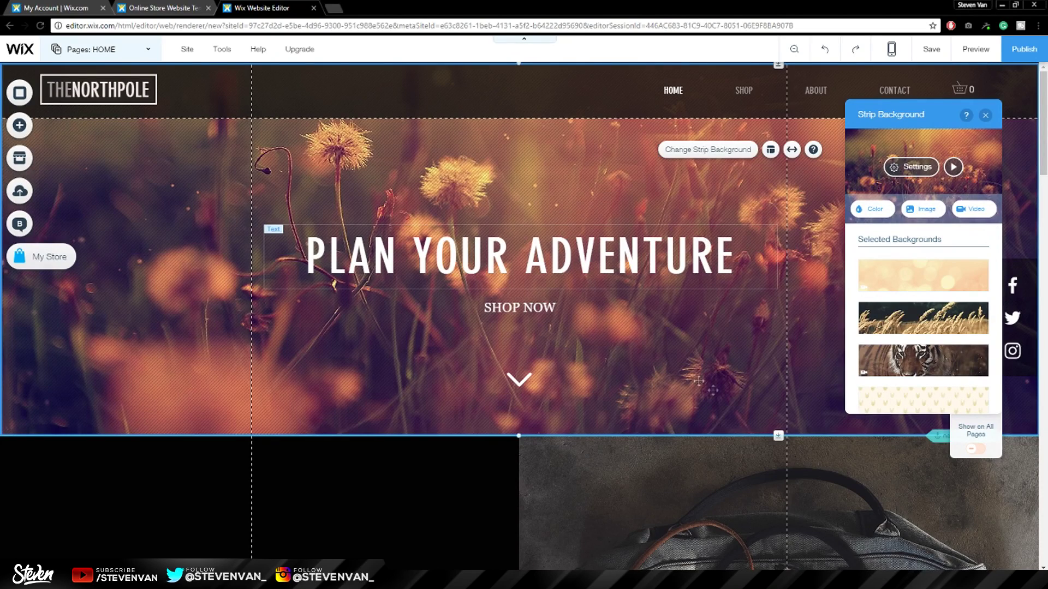
Set the Meadow video's overlay color to red with 55% opacity
left_click(875, 209)
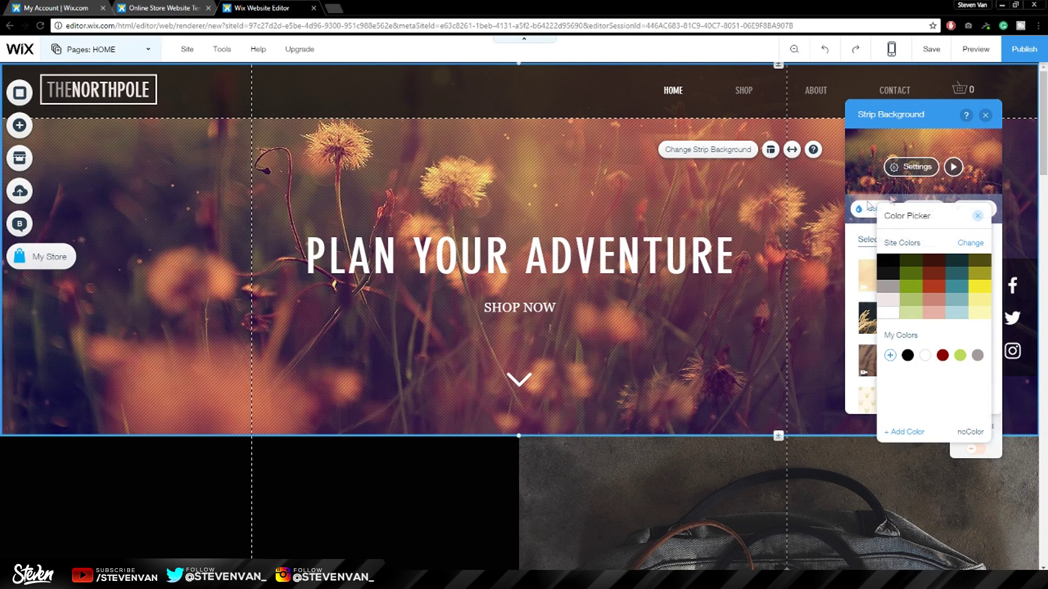
left_click(911, 167)
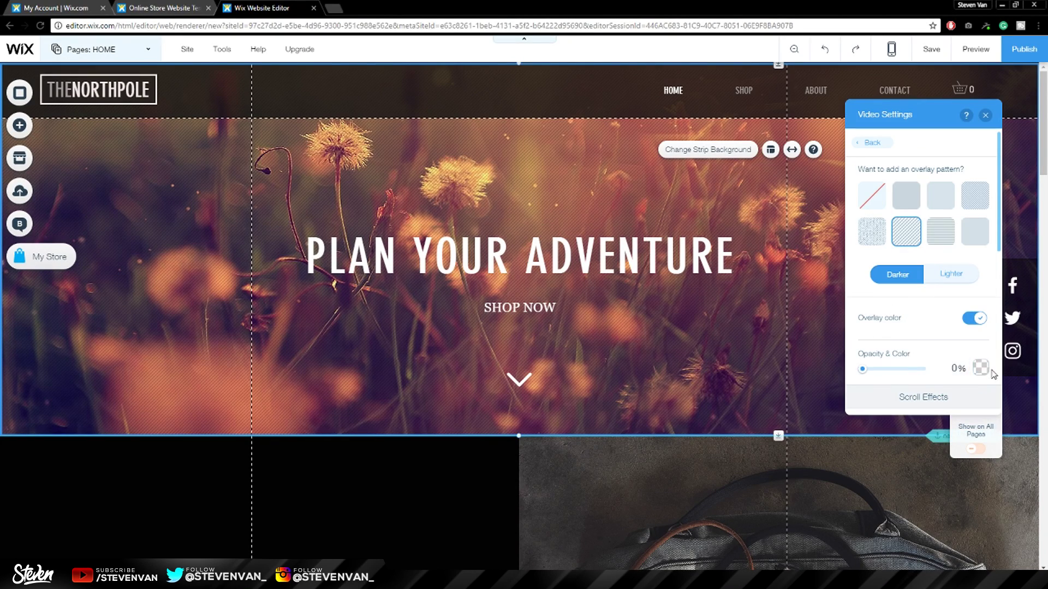
left_click(981, 369)
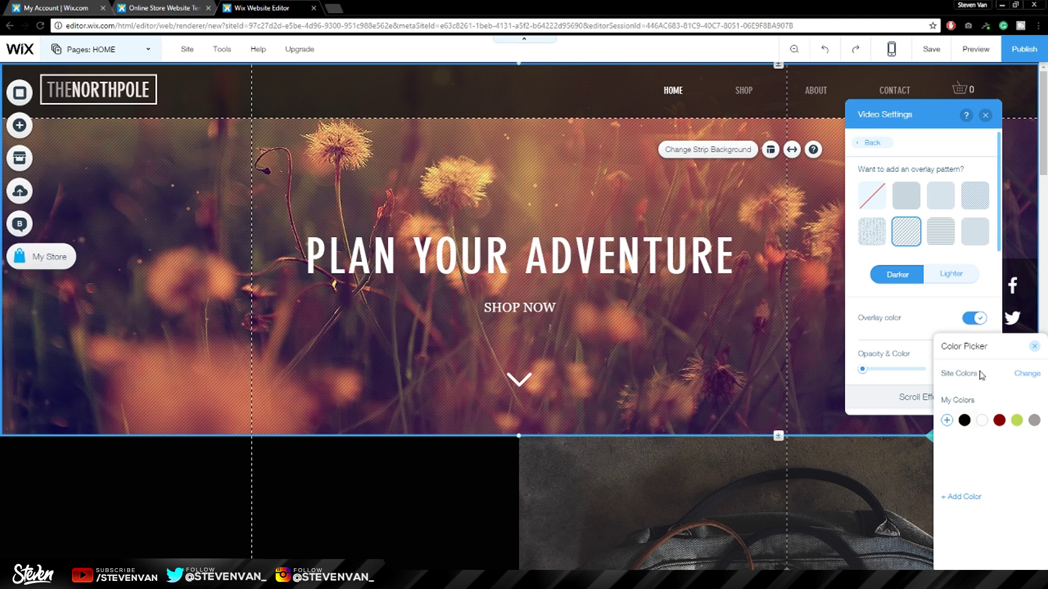
left_click(882, 369)
left_click_drag(863, 370, 895, 372)
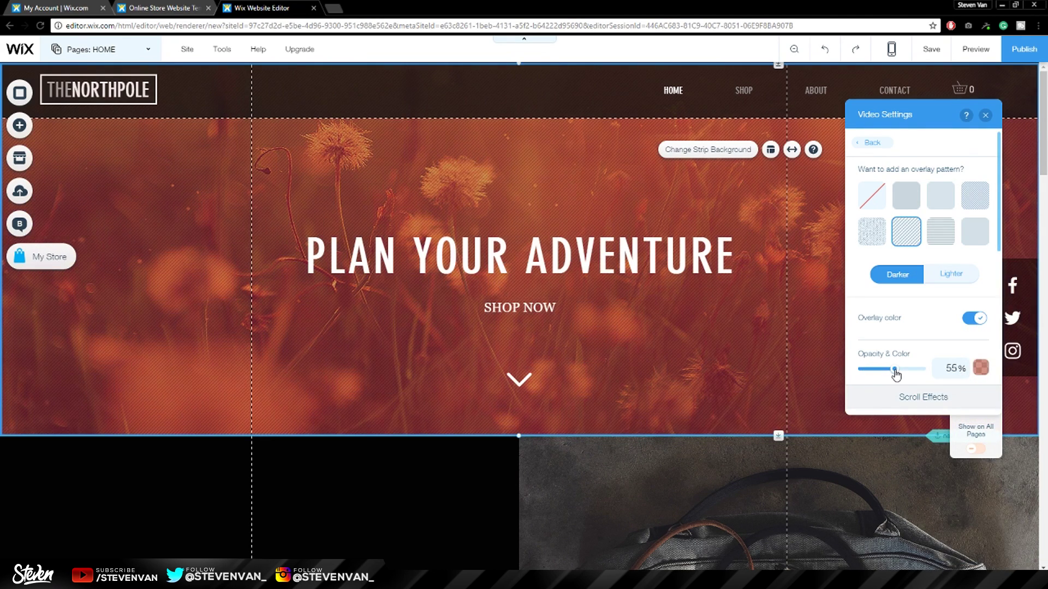
left_click(992, 115)
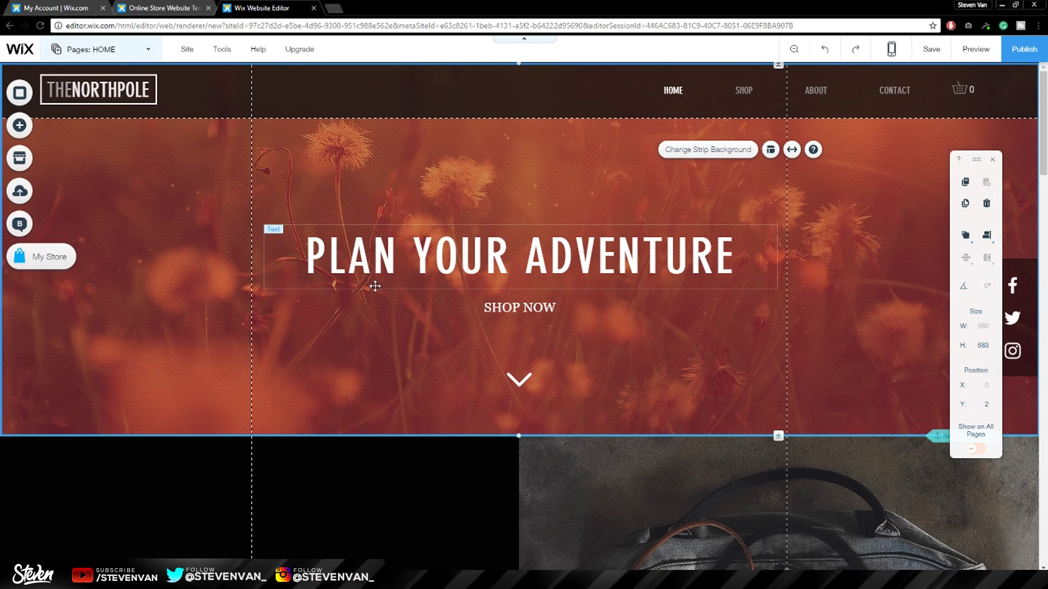
Replace the hero strip's PLAN YOUR ADVENTURE heading with the site owner's name in capital letters
left_click(442, 282)
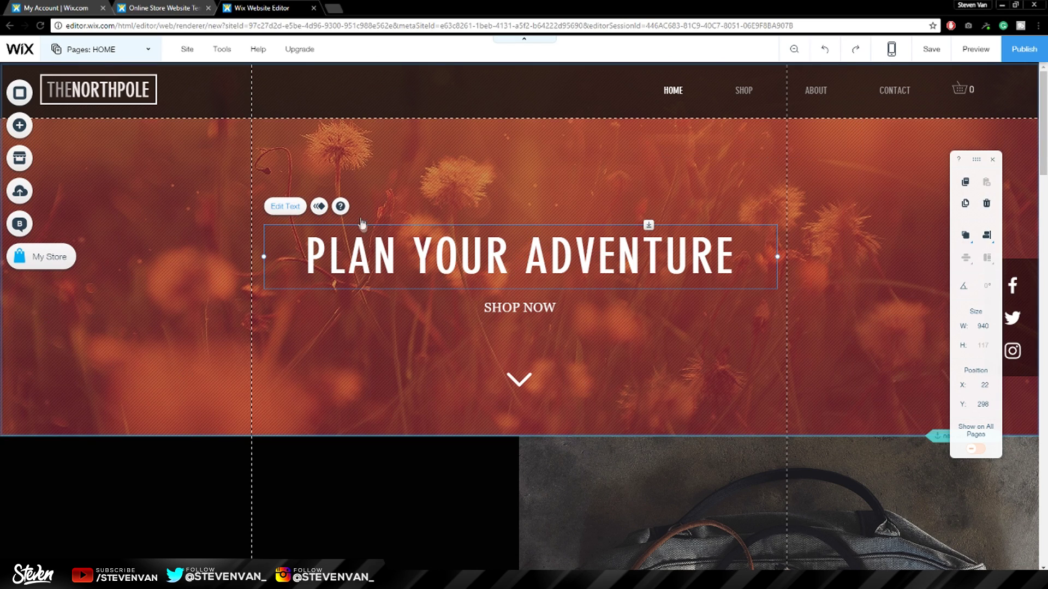
double_click(408, 241)
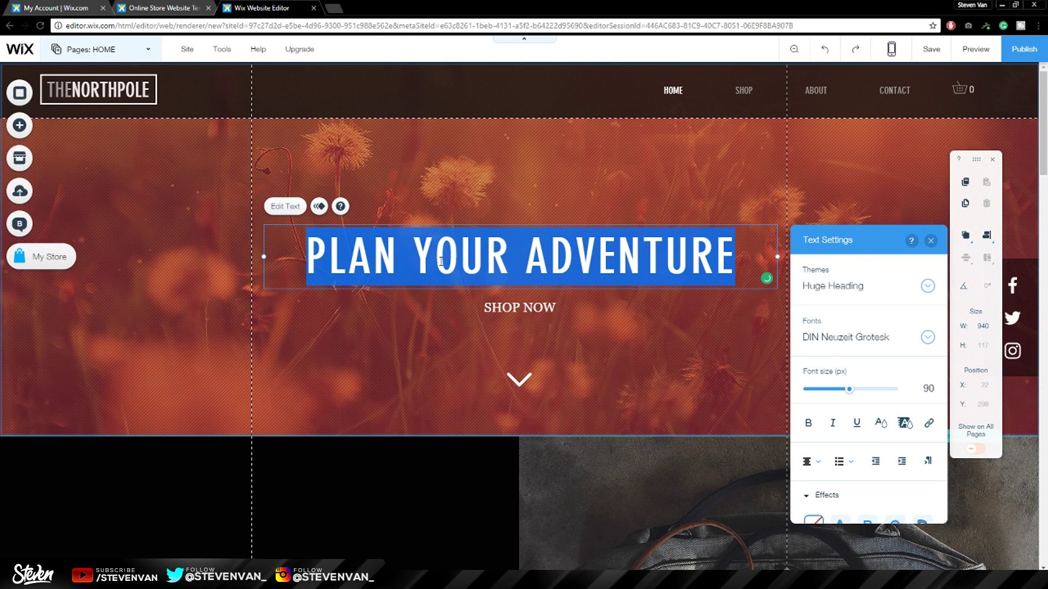
type("steve")
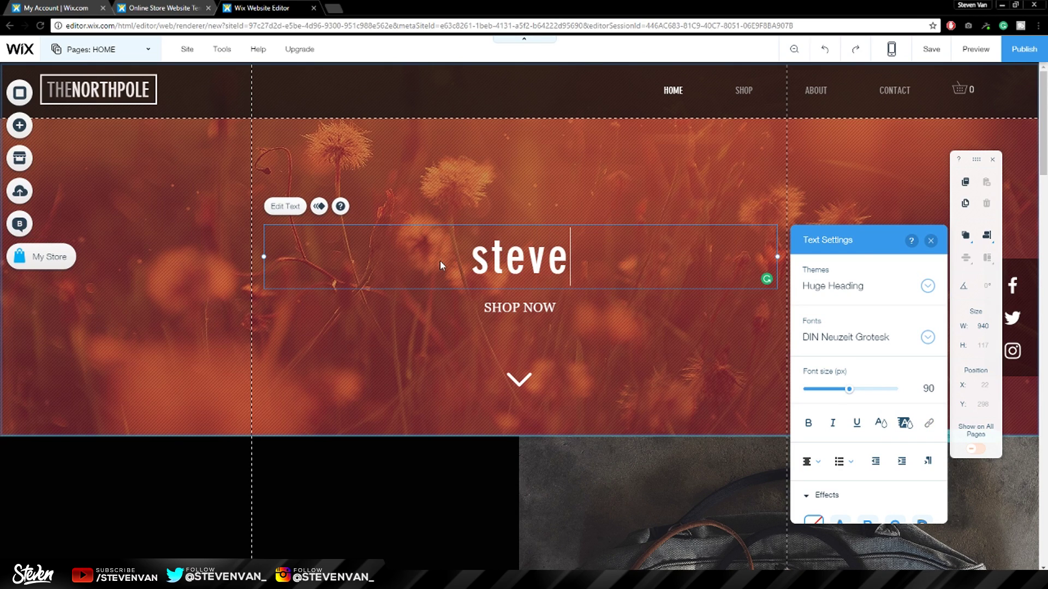
key("ctrl+s")
key("BackSpace")
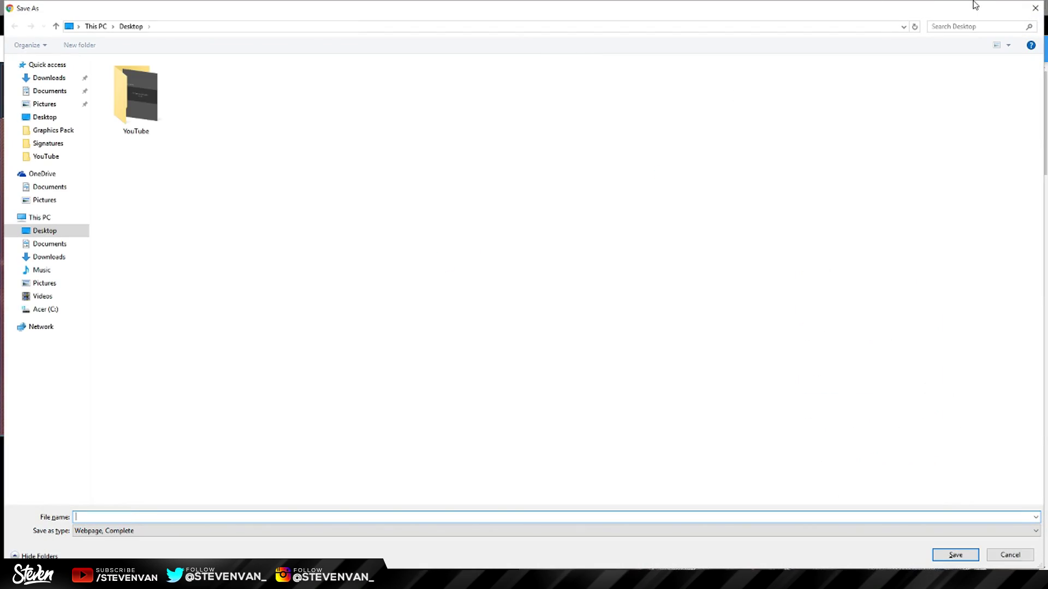
left_click(1032, 10)
key("ctrl+a")
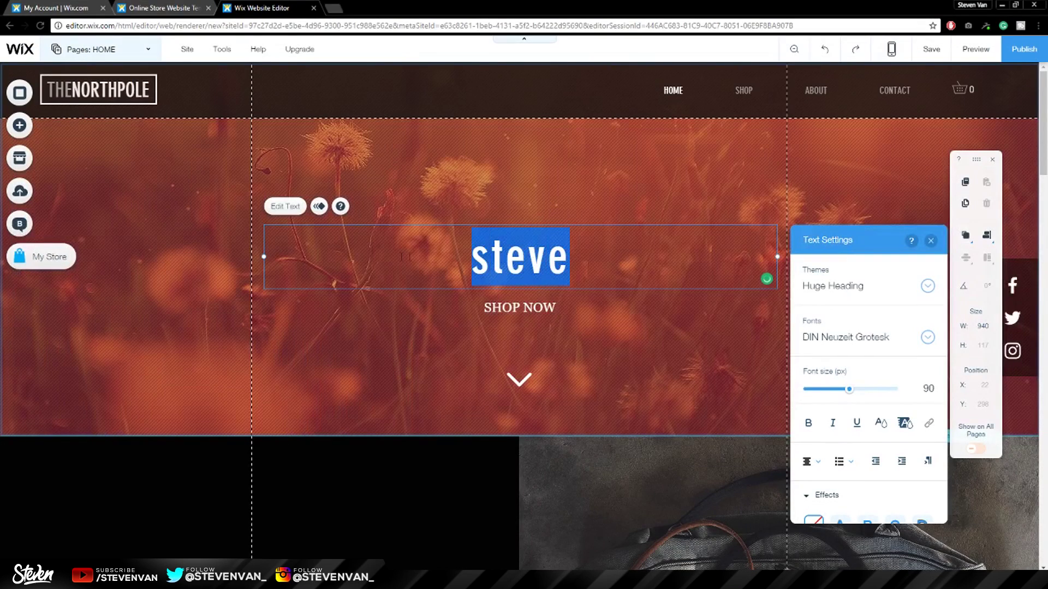
type("Ste")
key("BackSpace")
key("BackSpace")
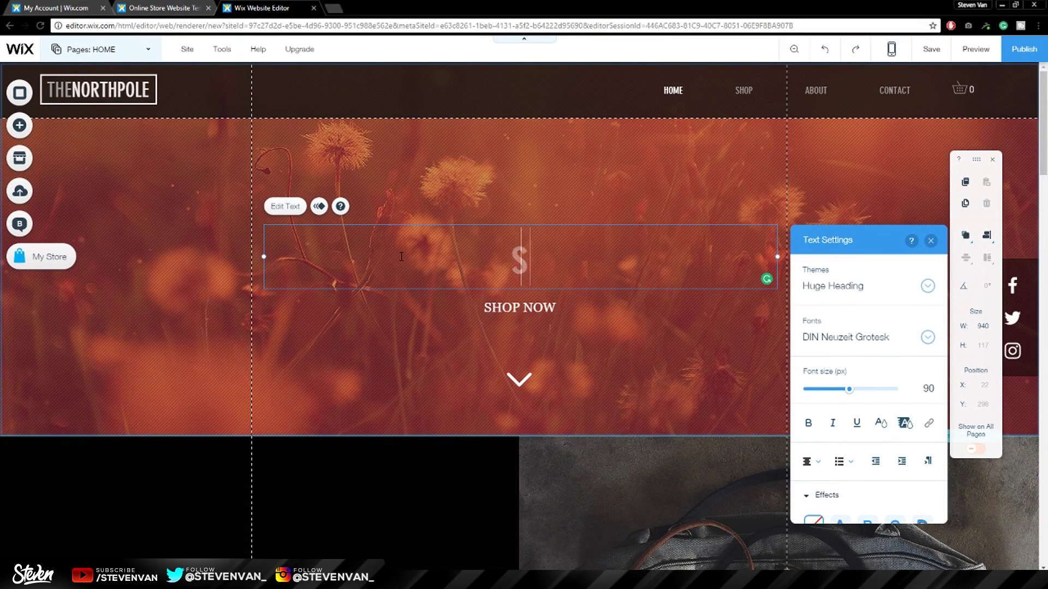
type("TEVEN VAN")
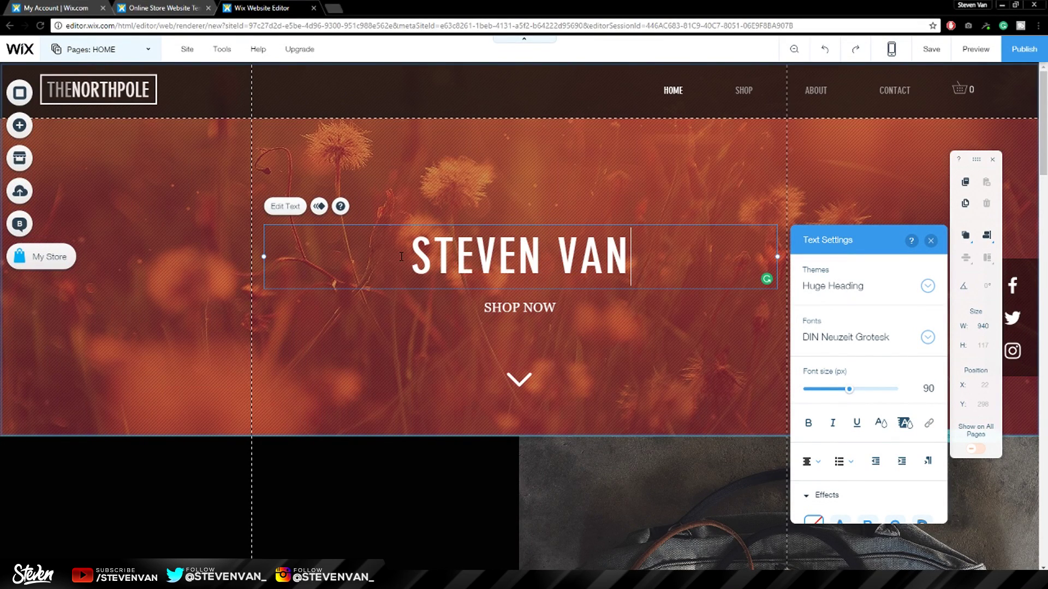
left_click(535, 309)
left_click(604, 364)
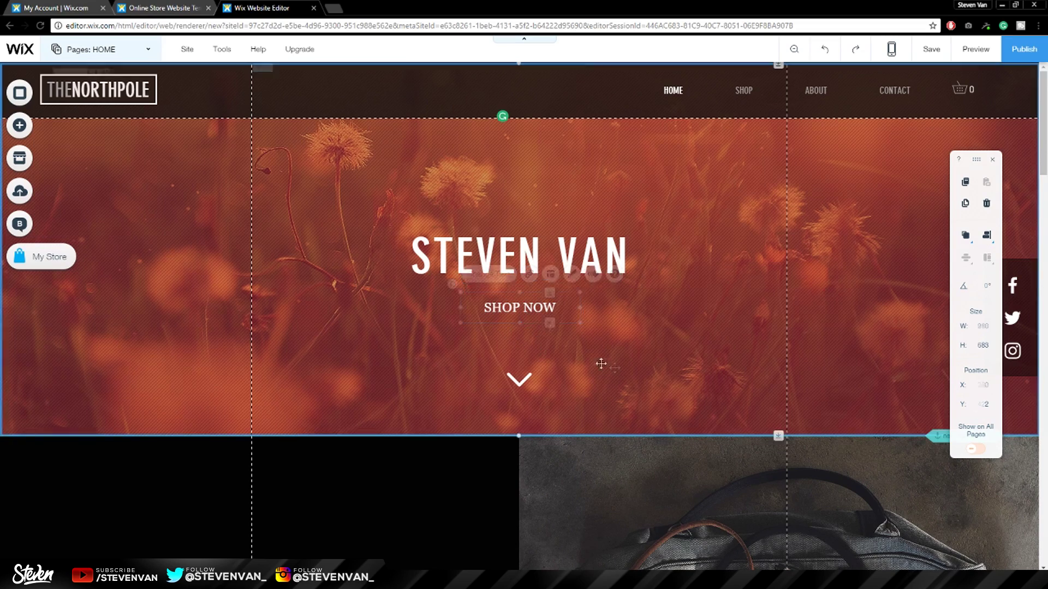
Replace the NEW ARRIVALS heading in the black column with MY WORK
scroll(312, 449, "down", 3)
scroll(311, 449, "down", 4)
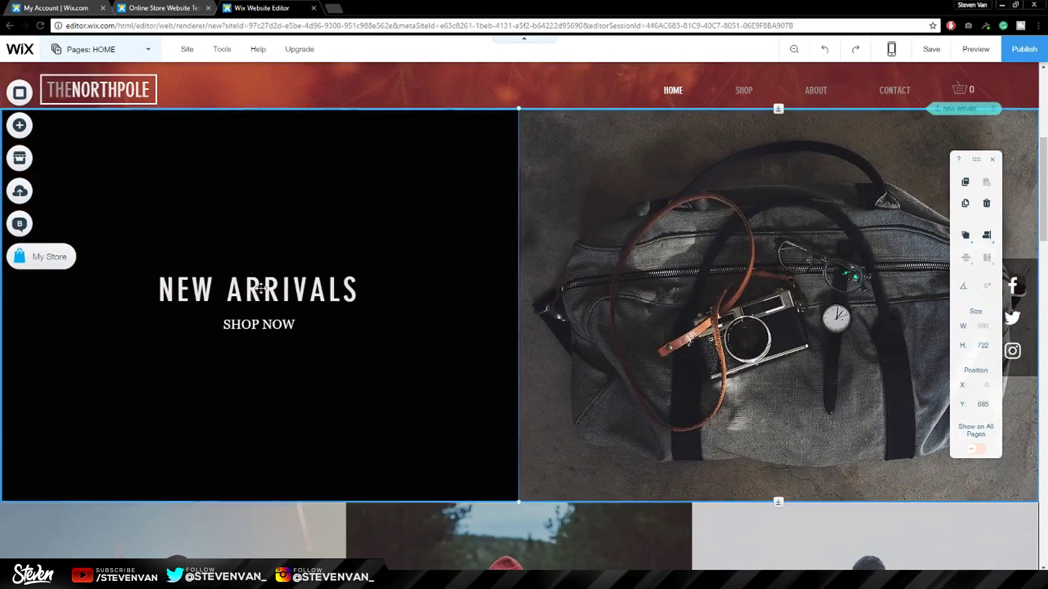
left_click(180, 292)
left_click(180, 292)
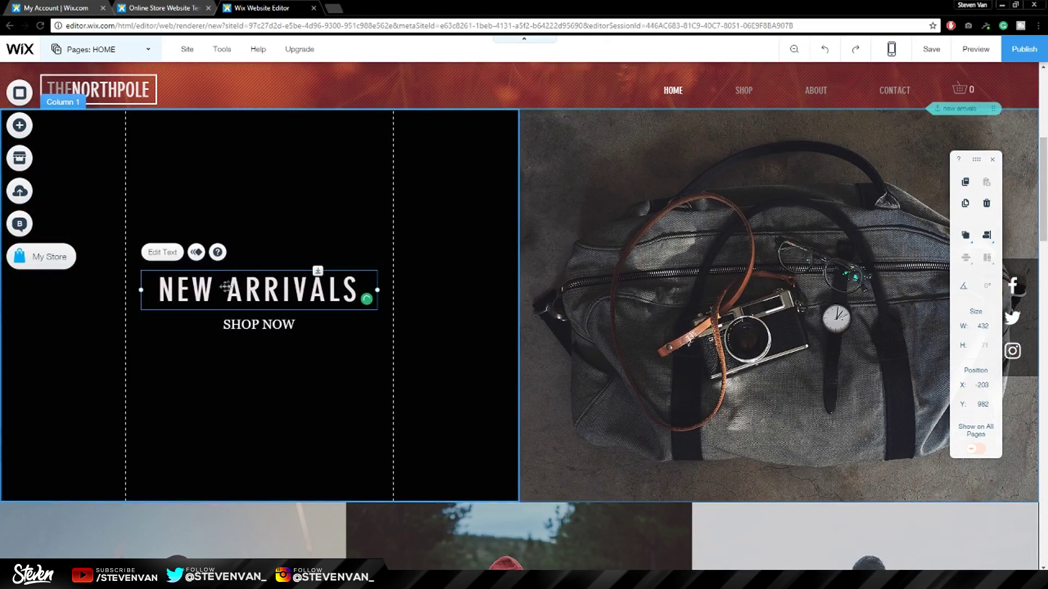
left_click(161, 255)
type("MY WORK")
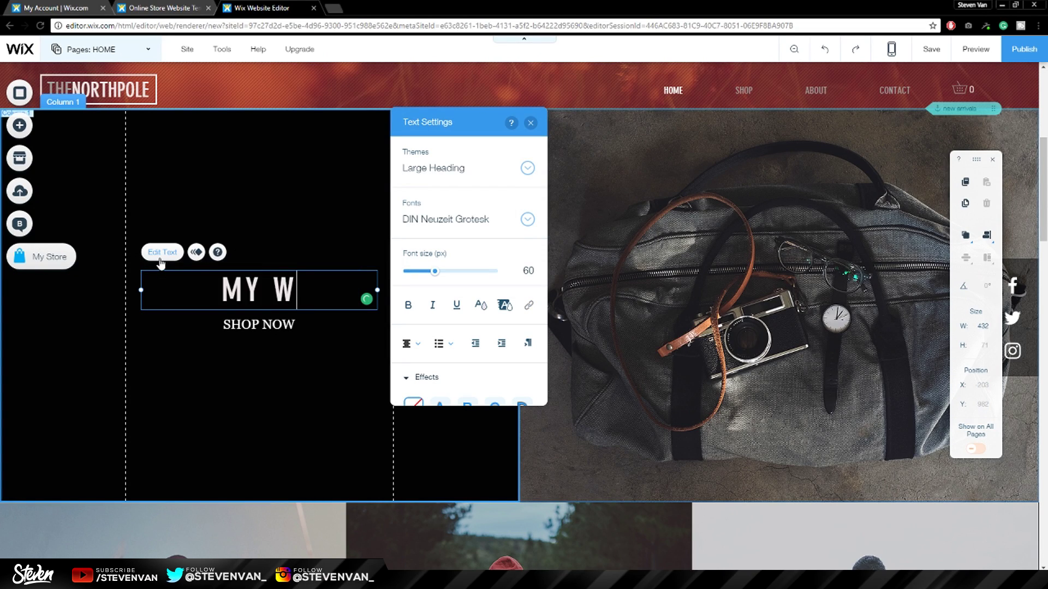
left_click(110, 345)
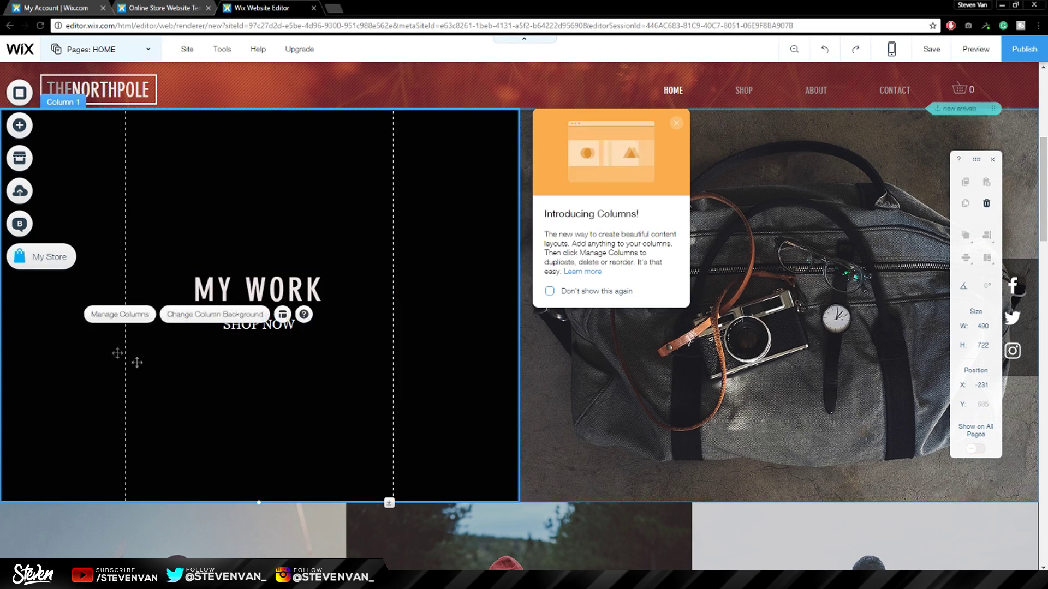
Dismiss the Introducing Columns tip and set it not to show again
scroll(476, 226, "up", 4)
scroll(476, 226, "up", 2)
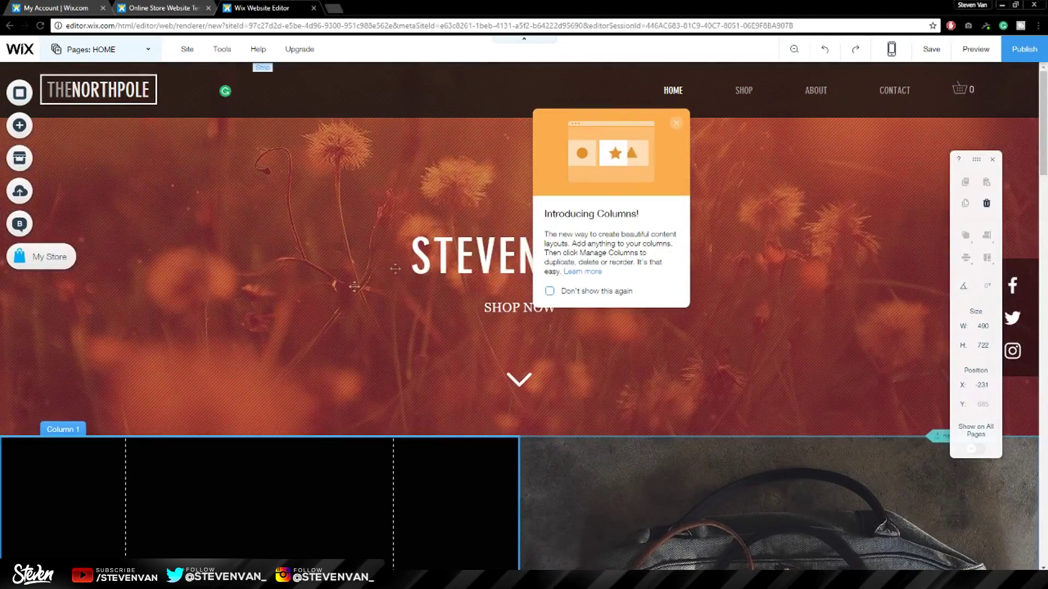
scroll(390, 405, "down", 3)
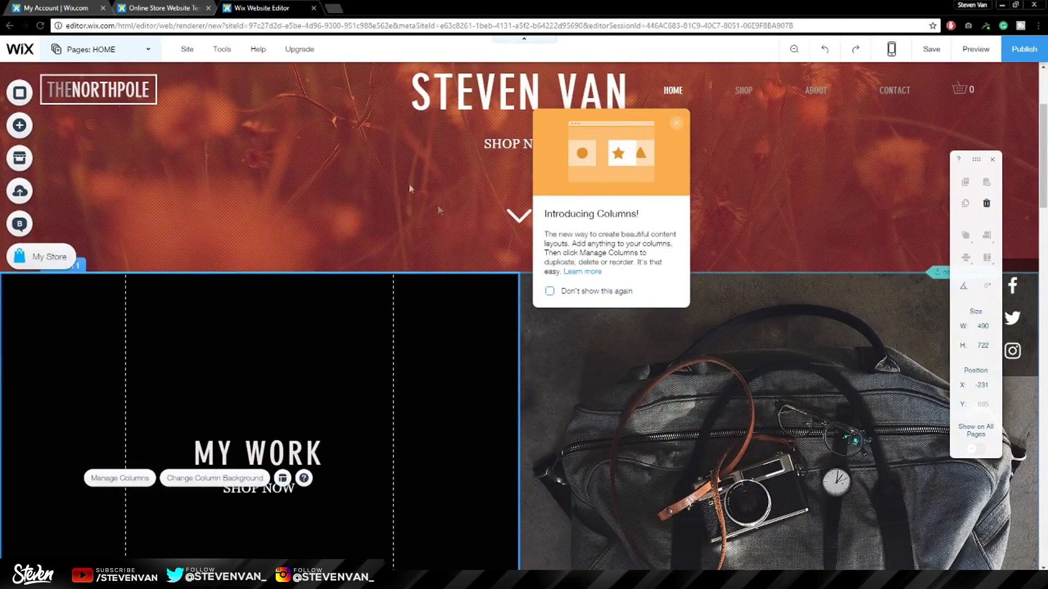
left_click(573, 292)
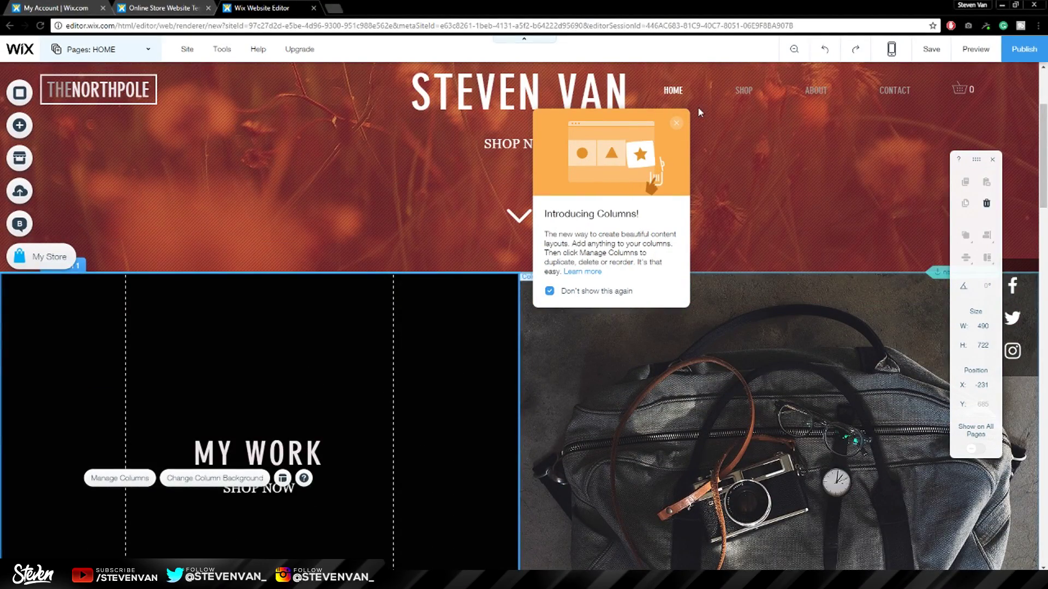
left_click(677, 122)
Change the description of the collage gallery's first image, BACKPACKS, to SNEAKERTALK
scroll(480, 396, "down", 7)
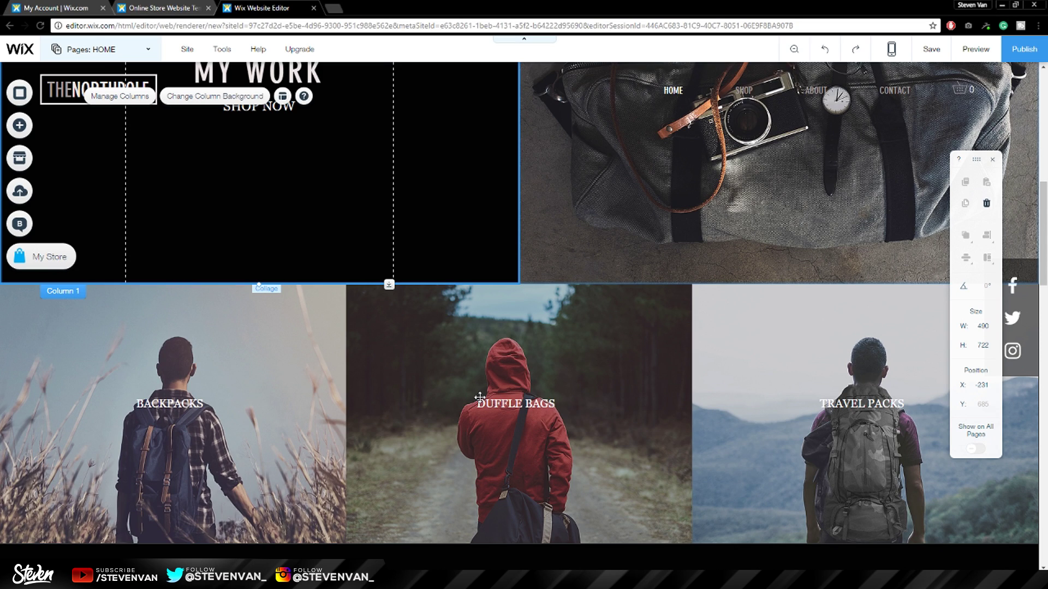
scroll(279, 471, "down", 2)
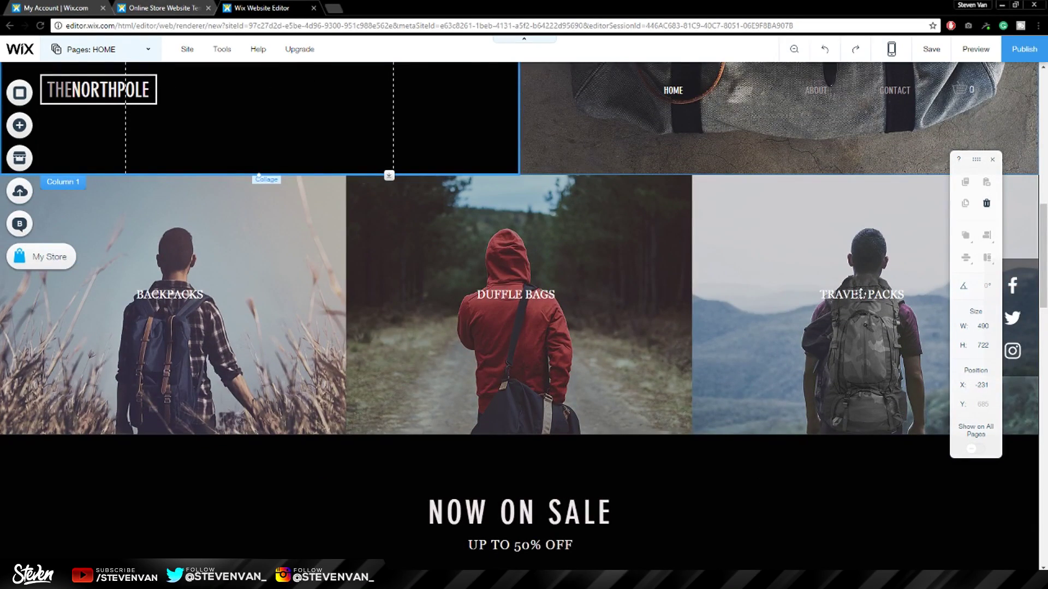
left_click(168, 301)
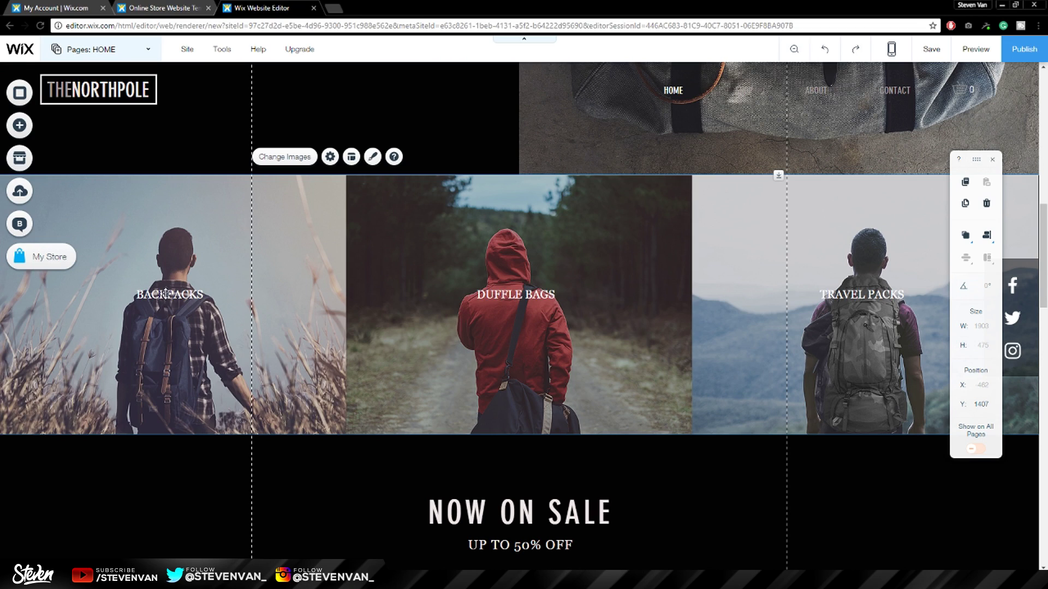
left_click(288, 158)
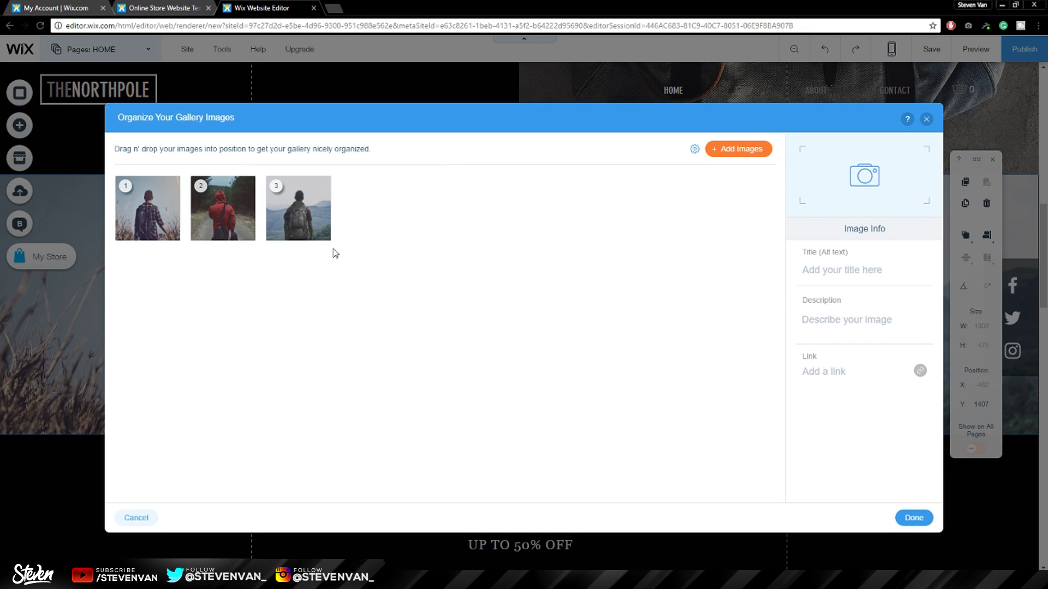
left_click(146, 232)
left_click(869, 313)
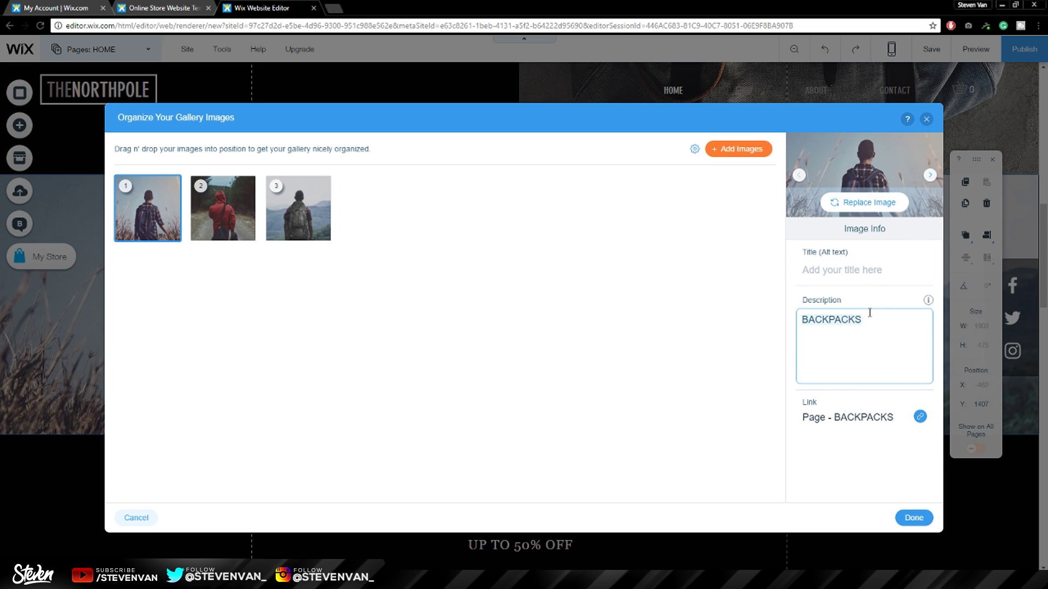
key("BackSpace")
type("sne")
type("SNEAKERTALK")
left_click(900, 516)
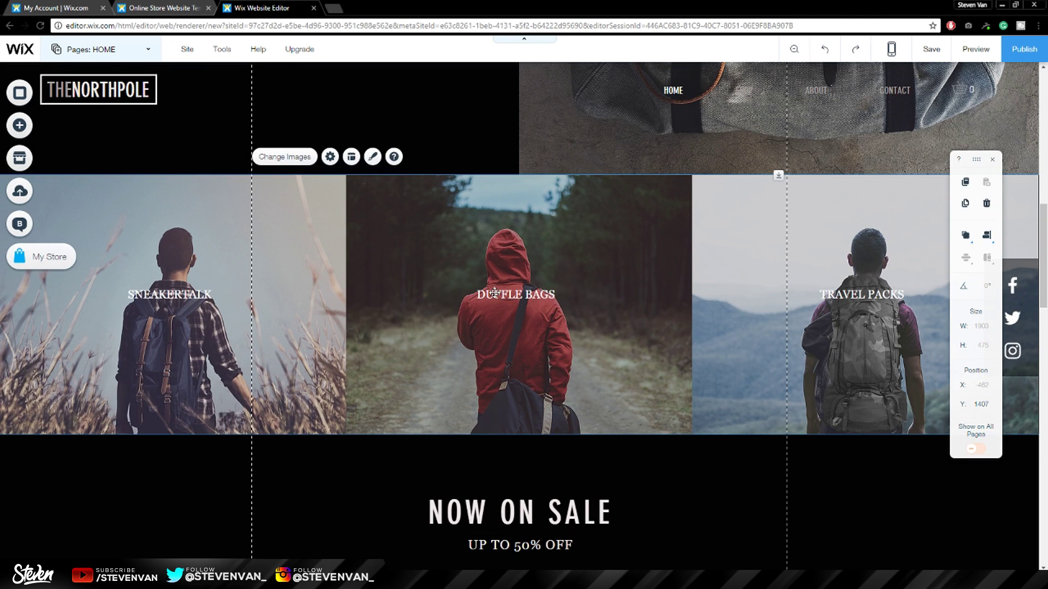
Set the gallery's second image description to WILLPOWER and the third image's to TPINDELL
left_click(284, 156)
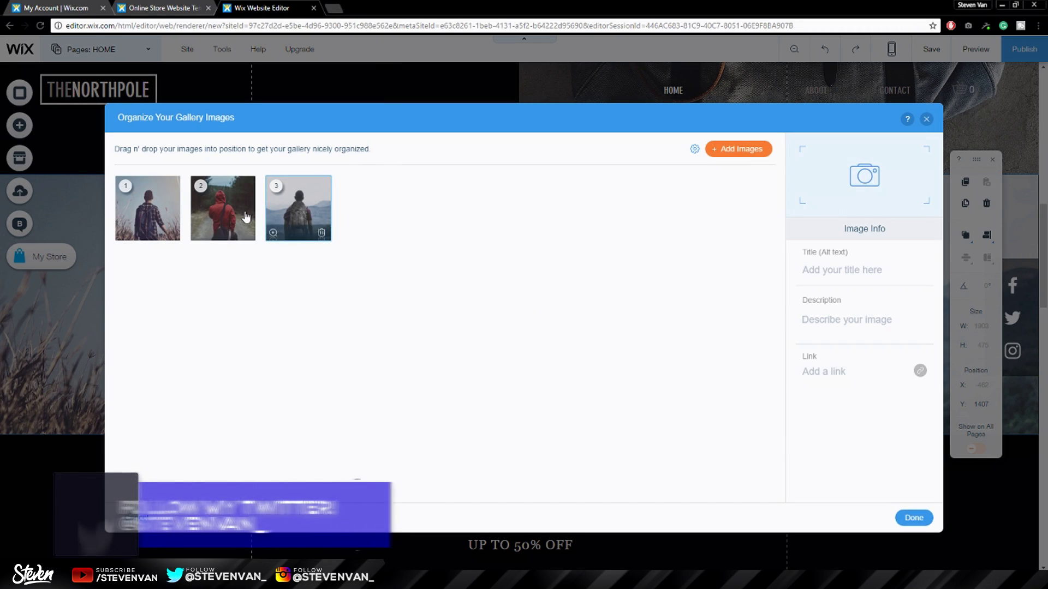
left_click(246, 218)
left_click(880, 333)
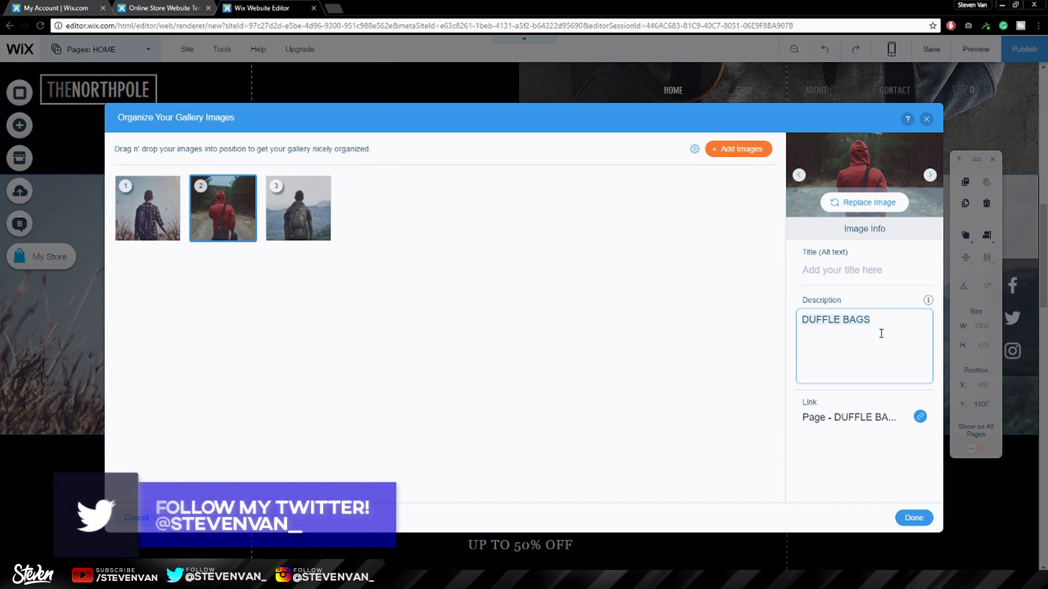
type("WILLPOWER")
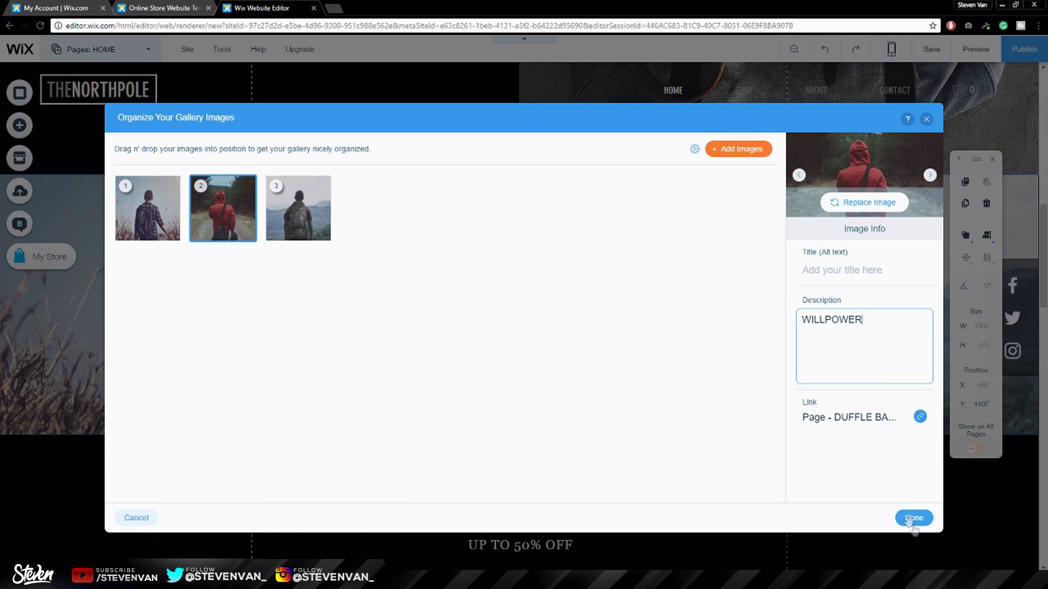
left_click(930, 175)
type("TPINDELL")
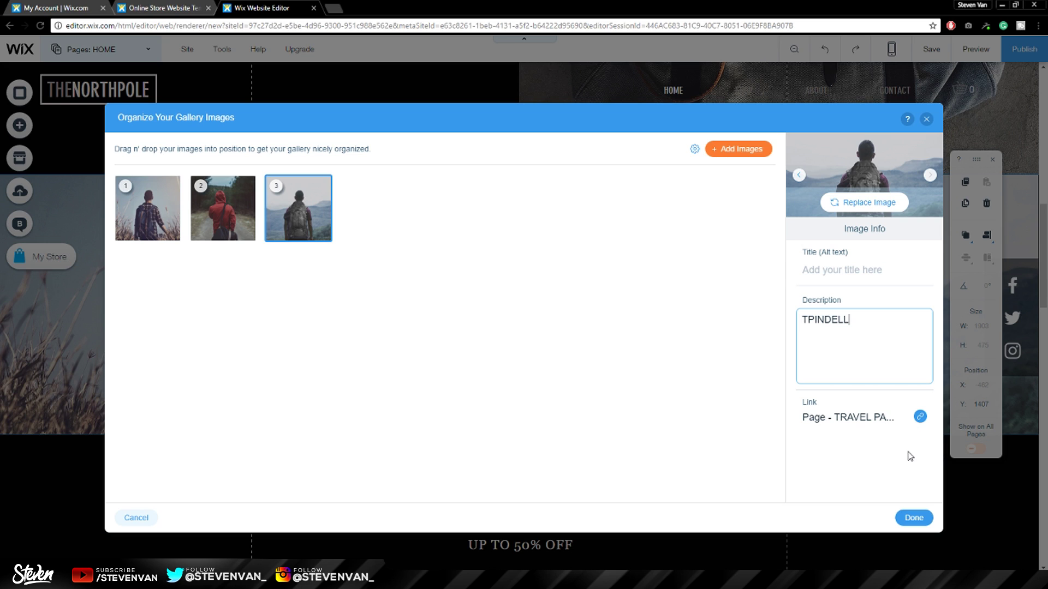
left_click(912, 518)
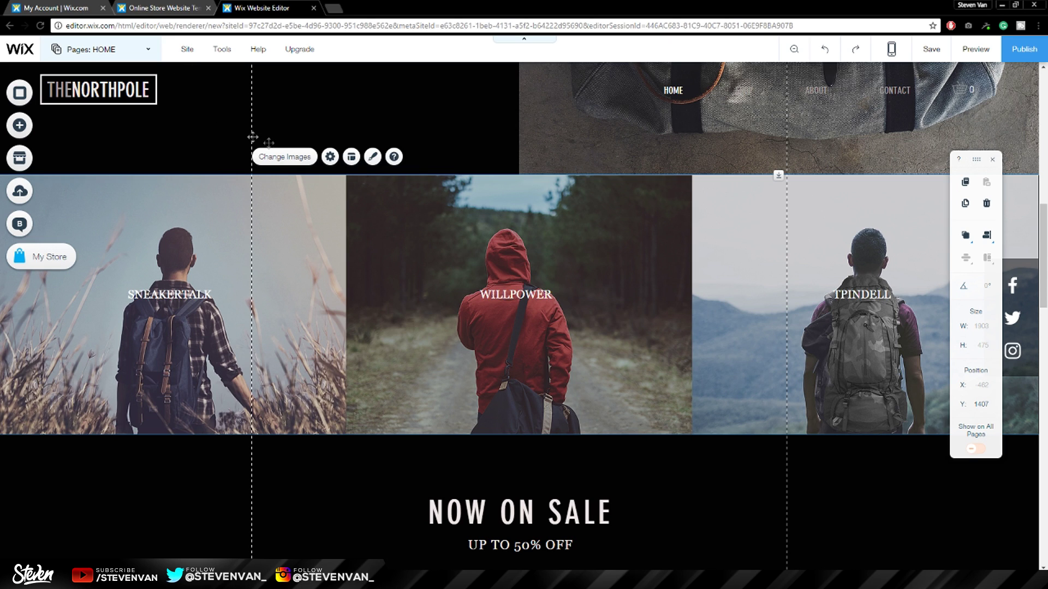
scroll(361, 267, "up", 2)
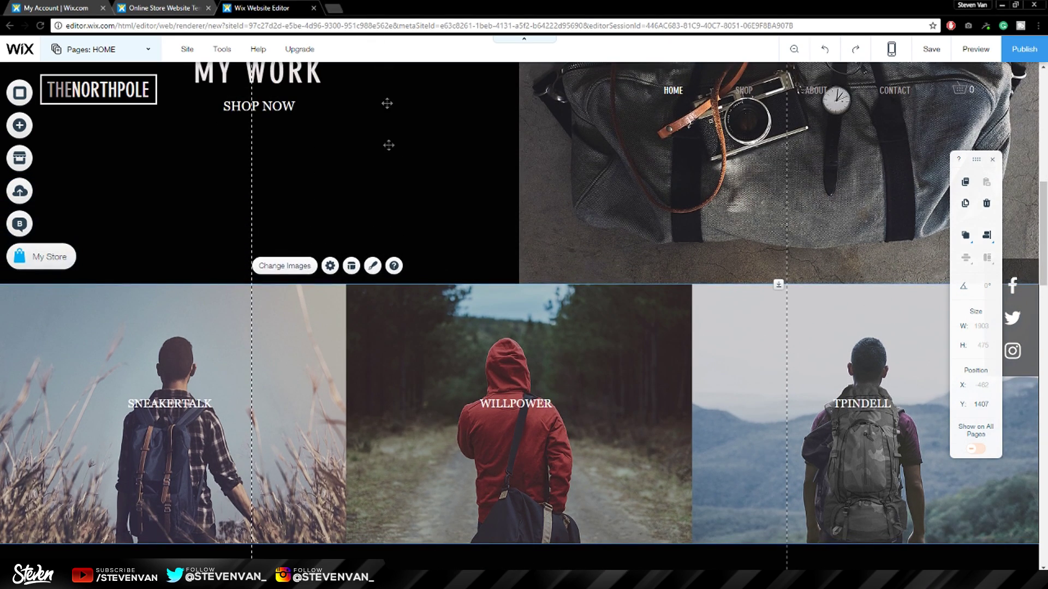
scroll(737, 240, "up", 1)
scroll(738, 240, "up", 3)
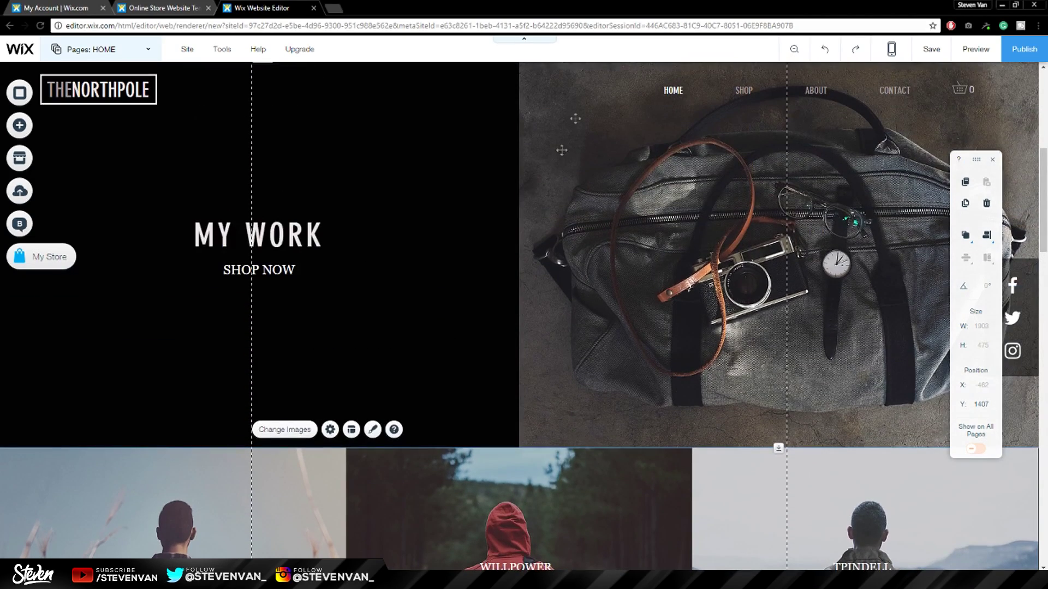
scroll(717, 252, "up", 2)
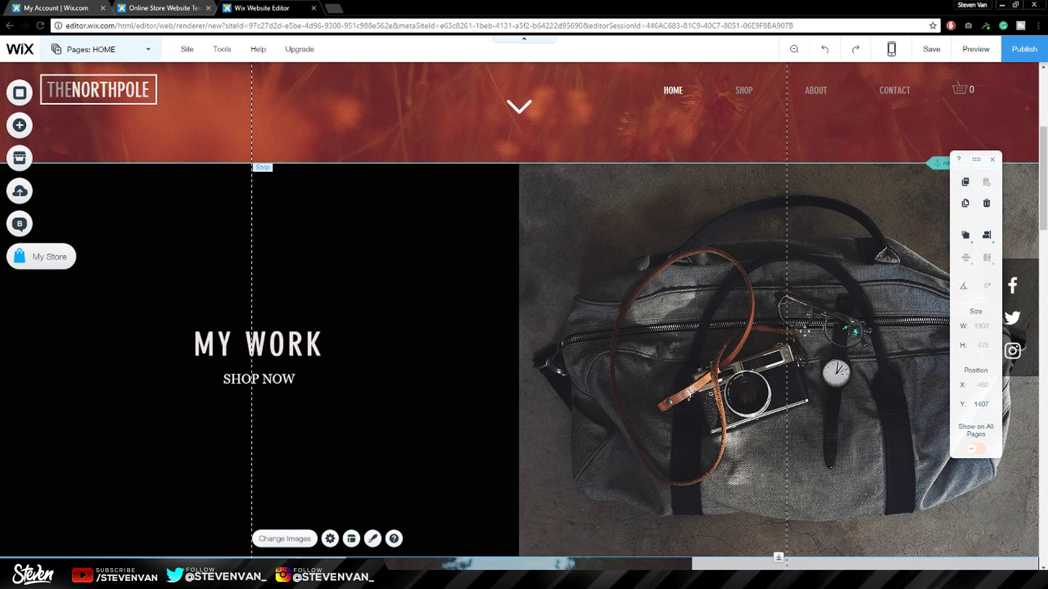
Replace the NOW ON SALE heading above the product gallery with CHRISTMAS SALE, keeping the UP TO 50% OFF line
scroll(620, 362, "down", 8)
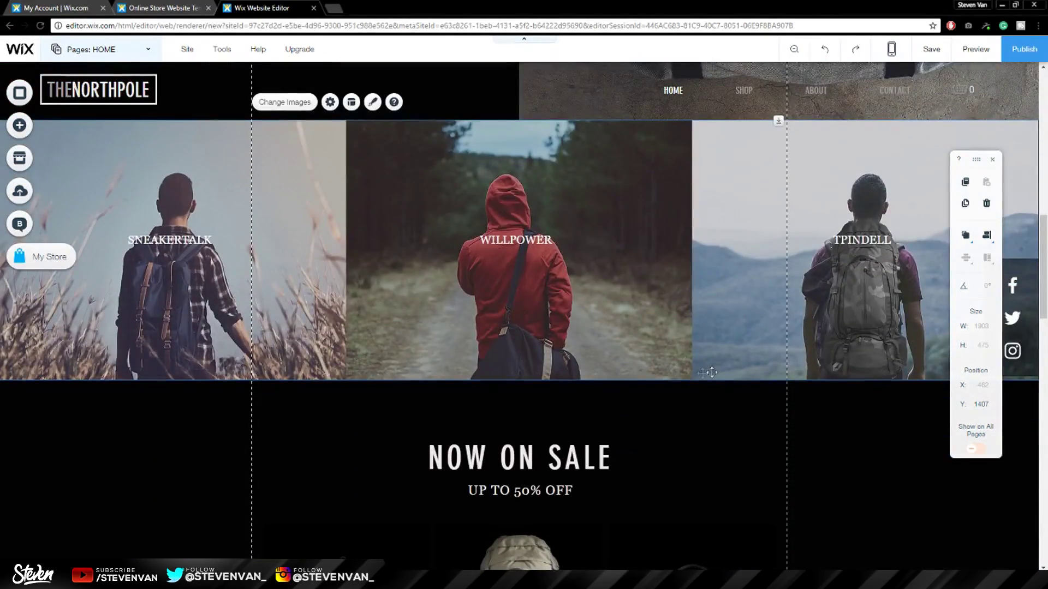
scroll(532, 401, "down", 2)
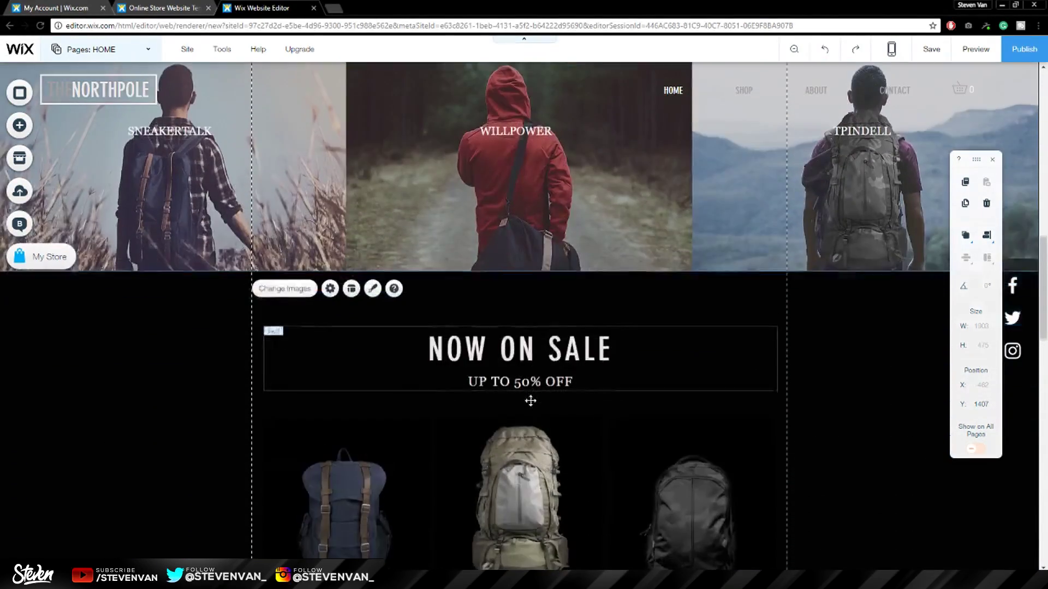
left_click(520, 371)
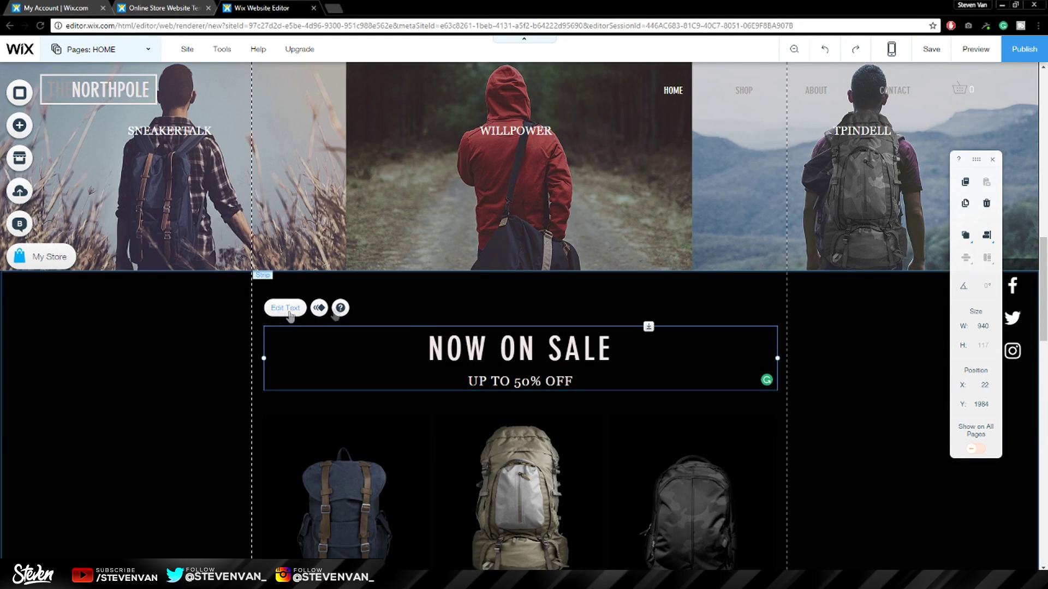
left_click(285, 308)
left_click_drag(613, 350, 428, 349)
type("CHRISTMAS SALE")
left_click(140, 360)
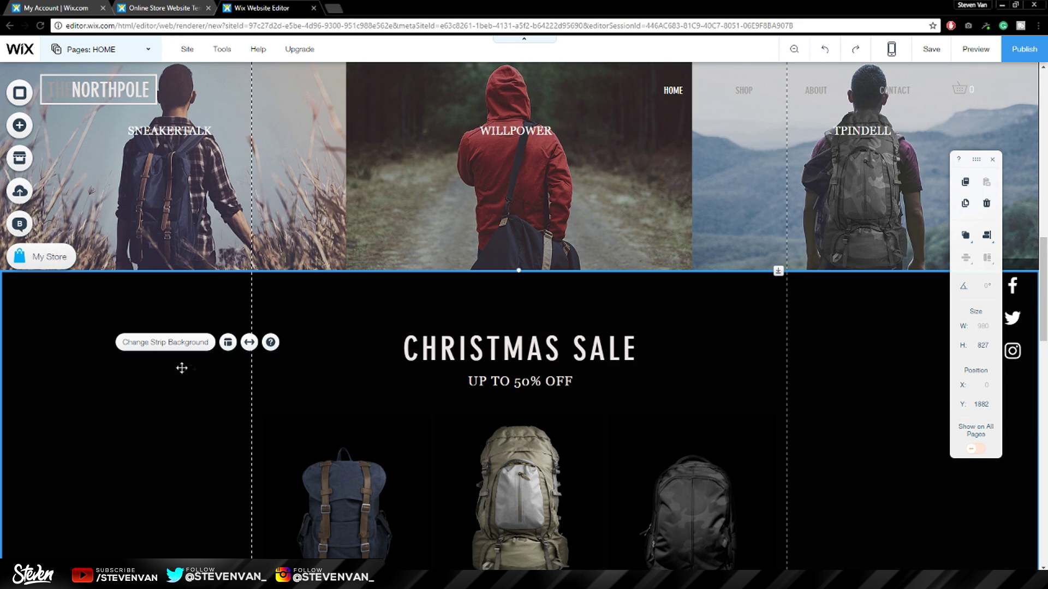
Open the store's product list from the sale product gallery and open the CANVAS BACKPACK product for editing
scroll(346, 421, "down", 4)
left_click(351, 337)
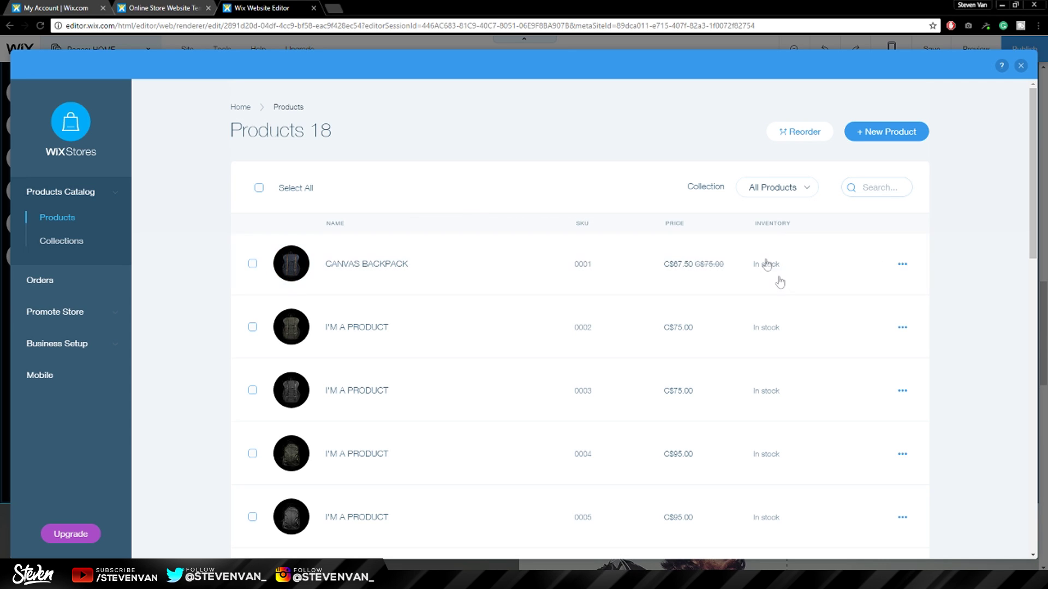
left_click(515, 257)
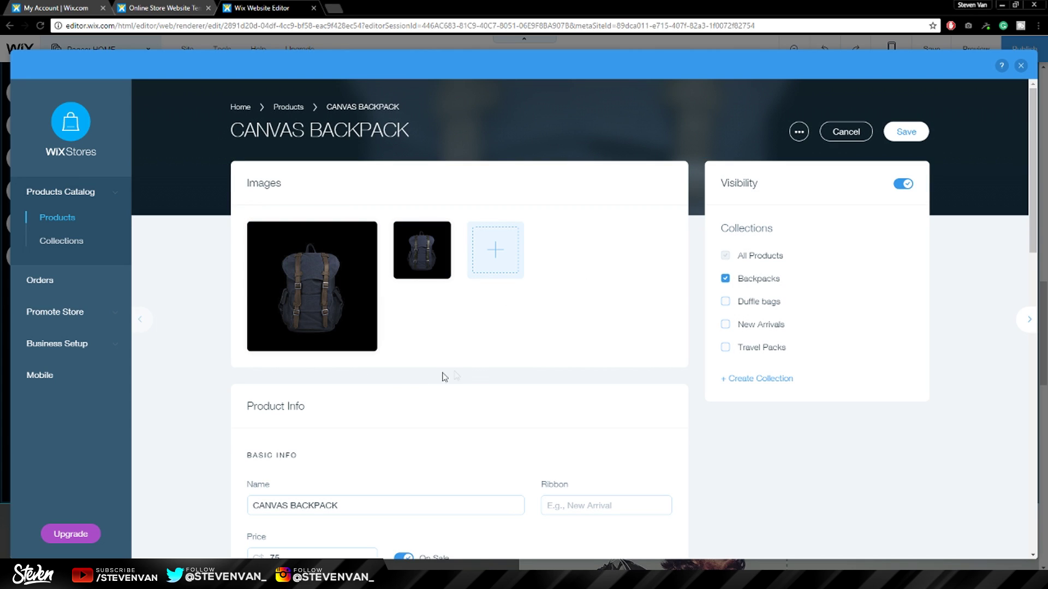
Set the CANVAS BACKPACK product's price to C$10
scroll(469, 376, "down", 3)
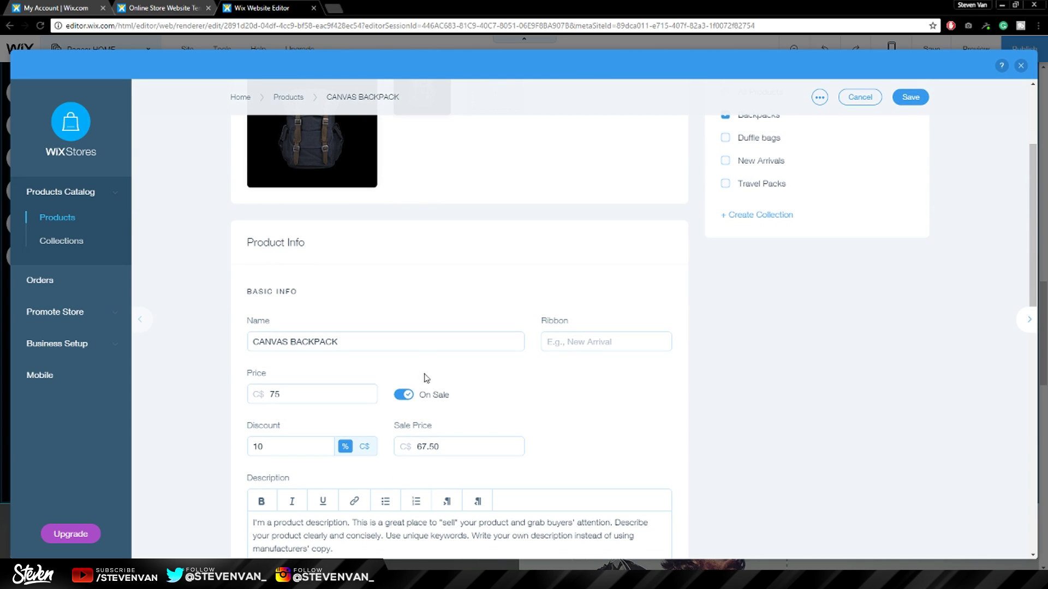
scroll(426, 377, "down", 2)
left_click(312, 285)
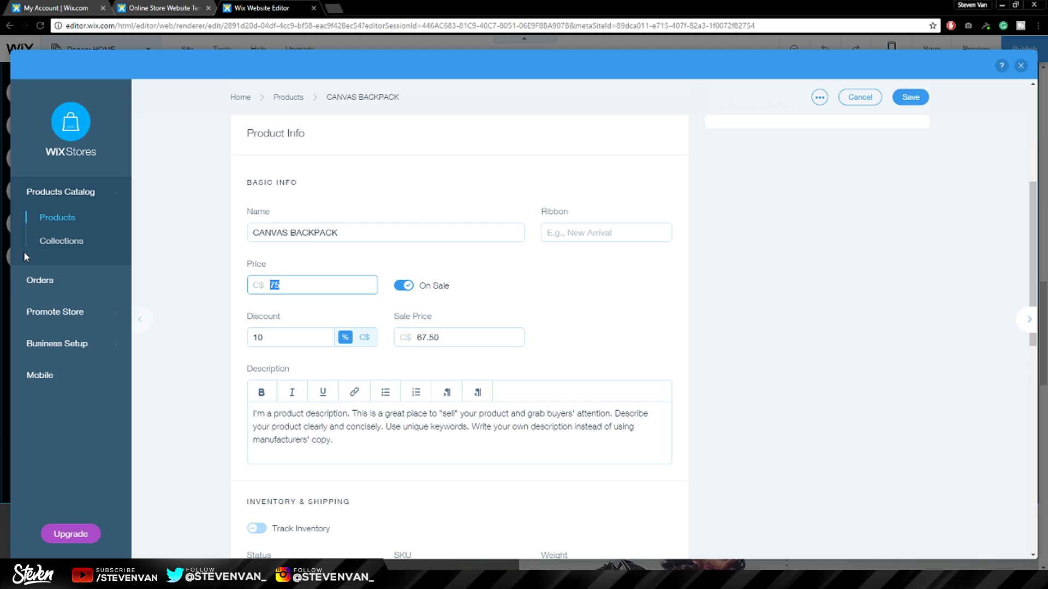
type("10")
key("Tab")
key("Tab")
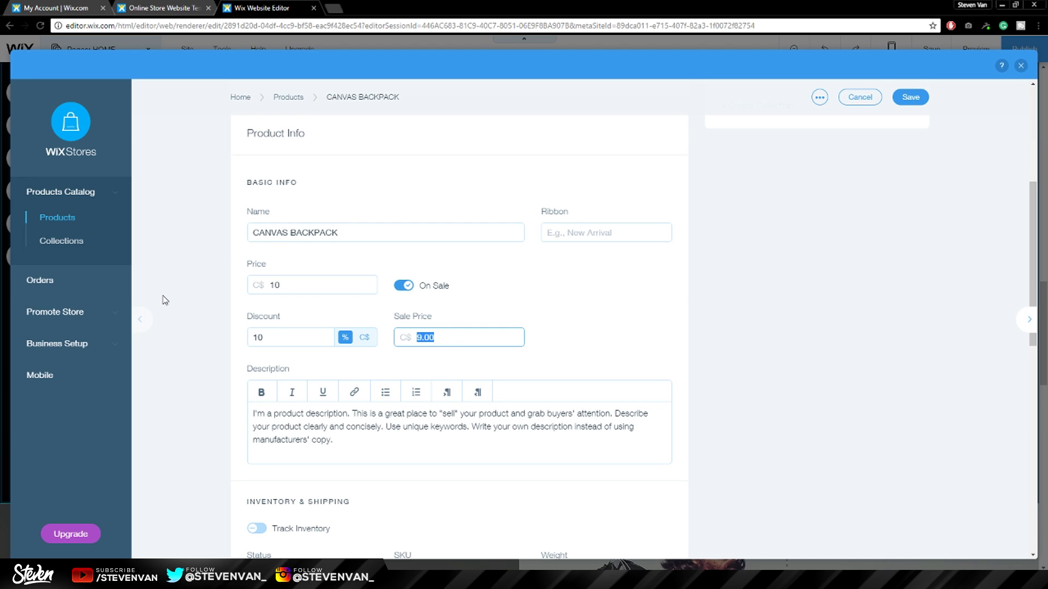
Discount the CANVAS BACKPACK by a fixed C$5 for a sale price of C$5, and save the product
type("7")
left_click(263, 337)
type("5")
left_click(475, 342)
left_click(671, 344)
scroll(369, 358, "down", 2)
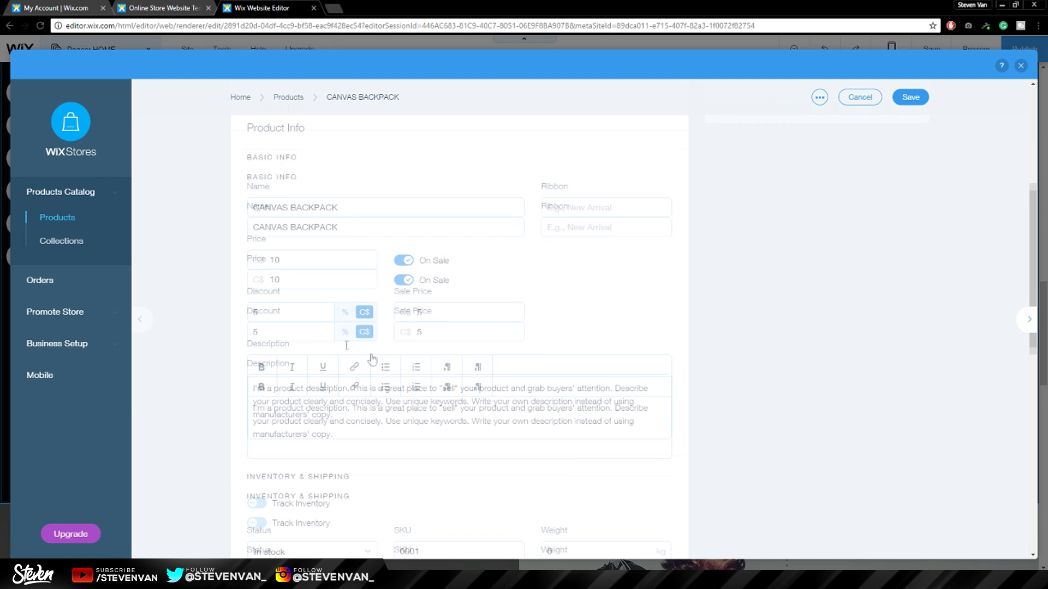
scroll(255, 374, "down", 2)
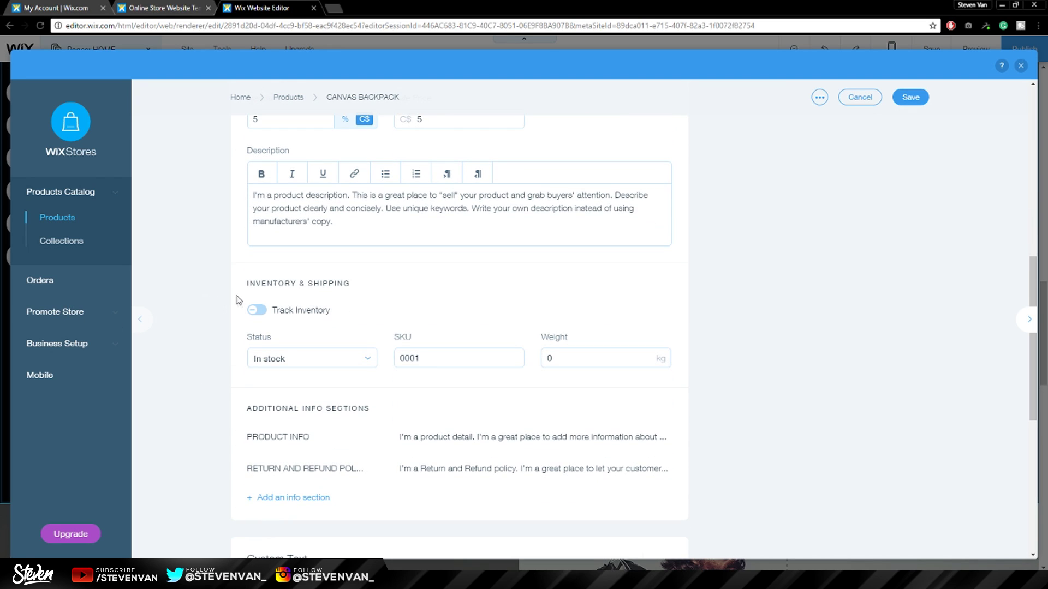
scroll(589, 425, "down", 2)
left_click(913, 99)
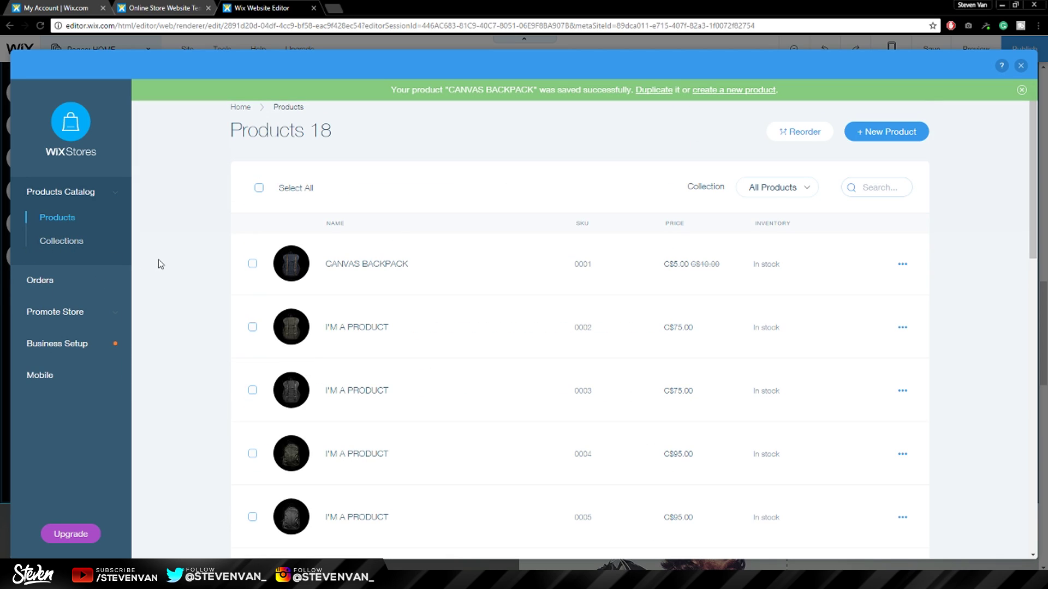
Rename the CANVAS BACKPACK product to BANNER, save it and return to the page editor
left_click(66, 245)
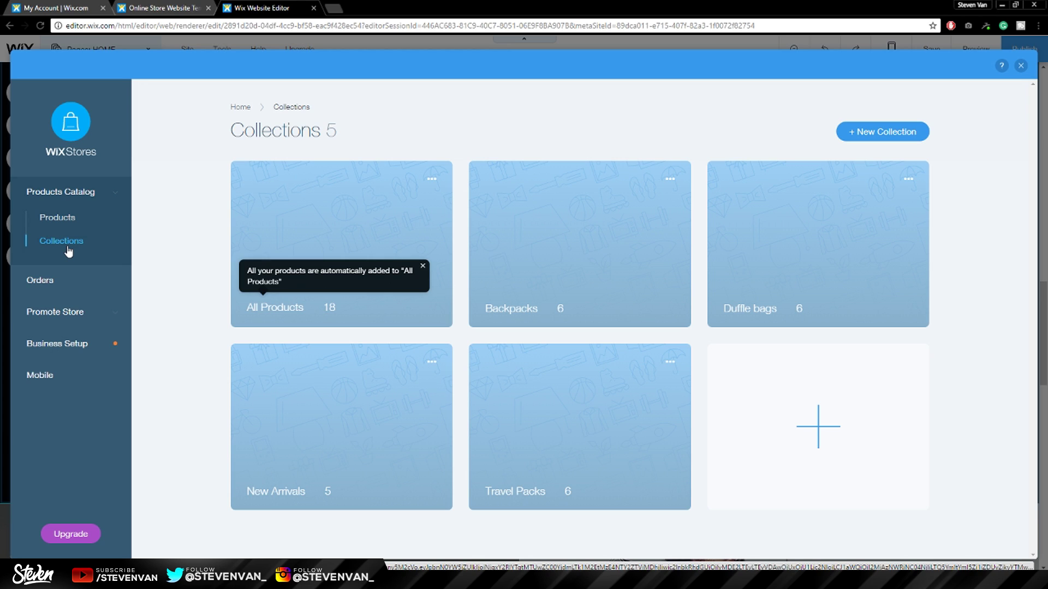
left_click(57, 218)
left_click(484, 264)
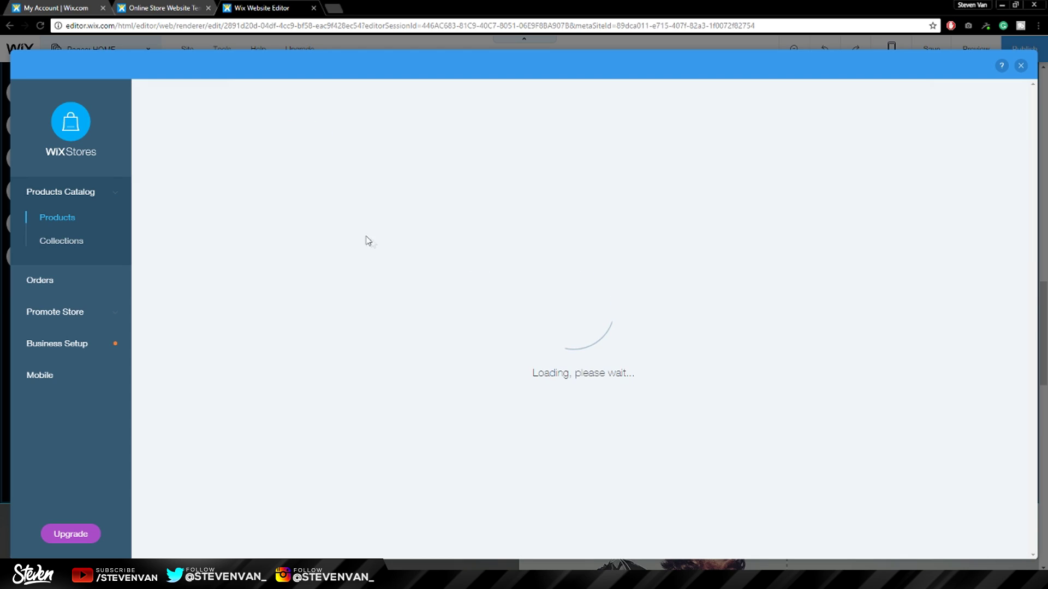
triple_click(314, 505)
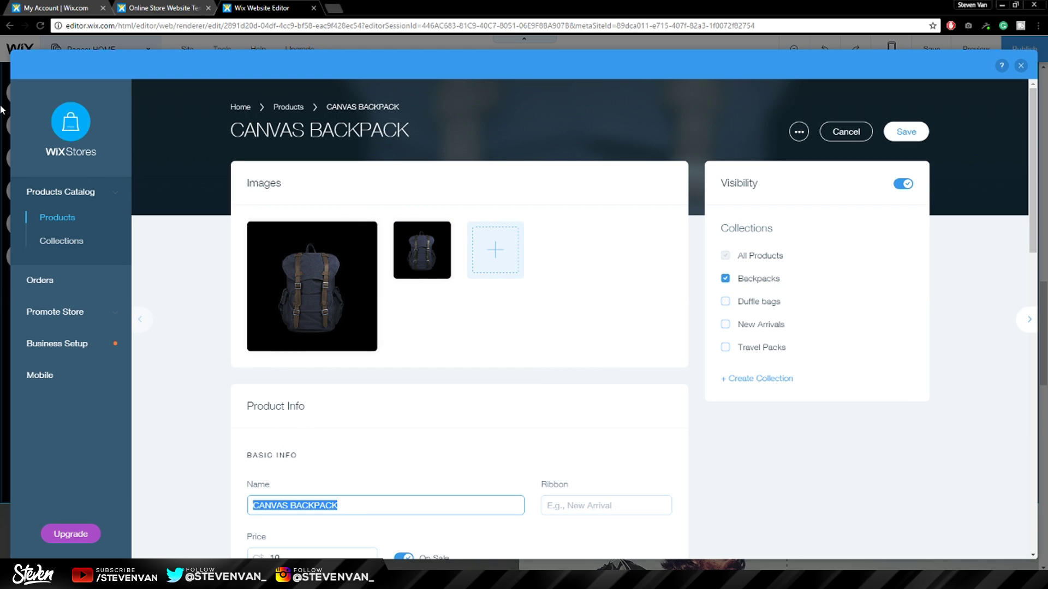
type("ba")
key("BackSpace")
key("BackSpace")
type("BANNER")
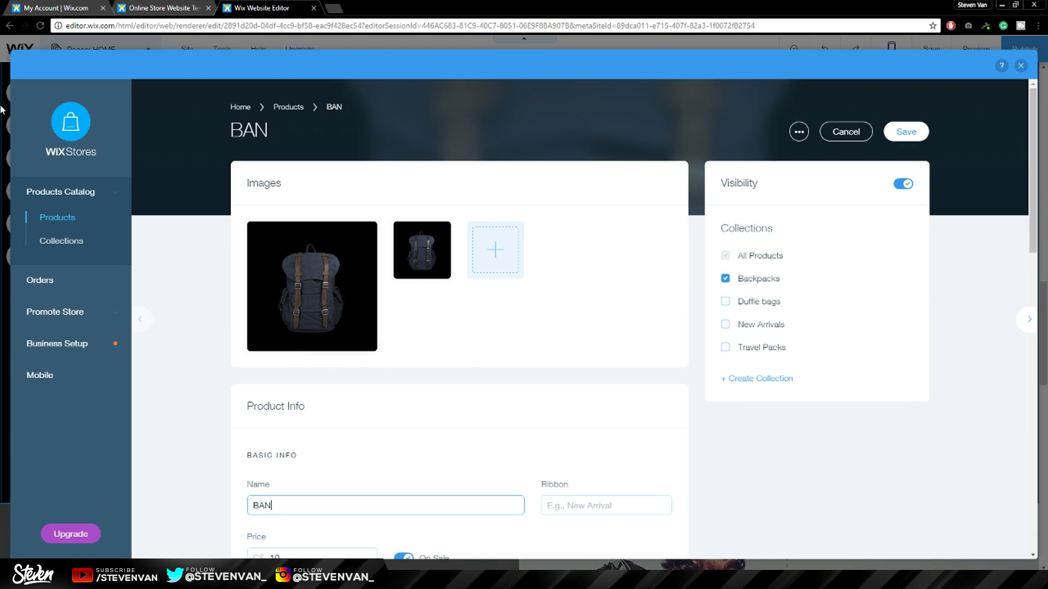
left_click(906, 133)
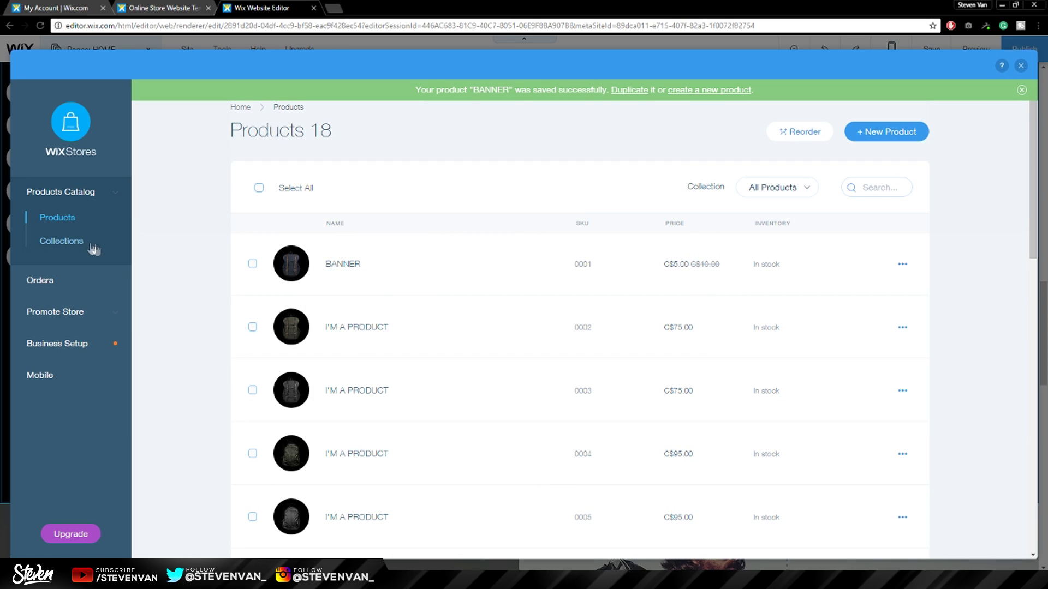
left_click(1021, 66)
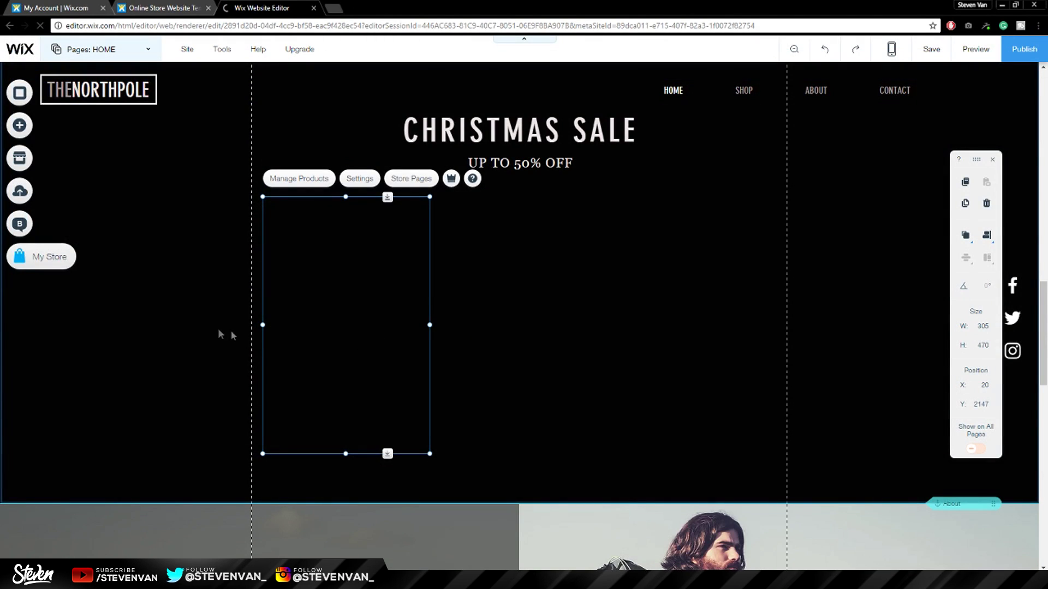
Examine the home page's sale products, About Us section, contact form and contact text
left_click(180, 329)
scroll(353, 262, "down", 1)
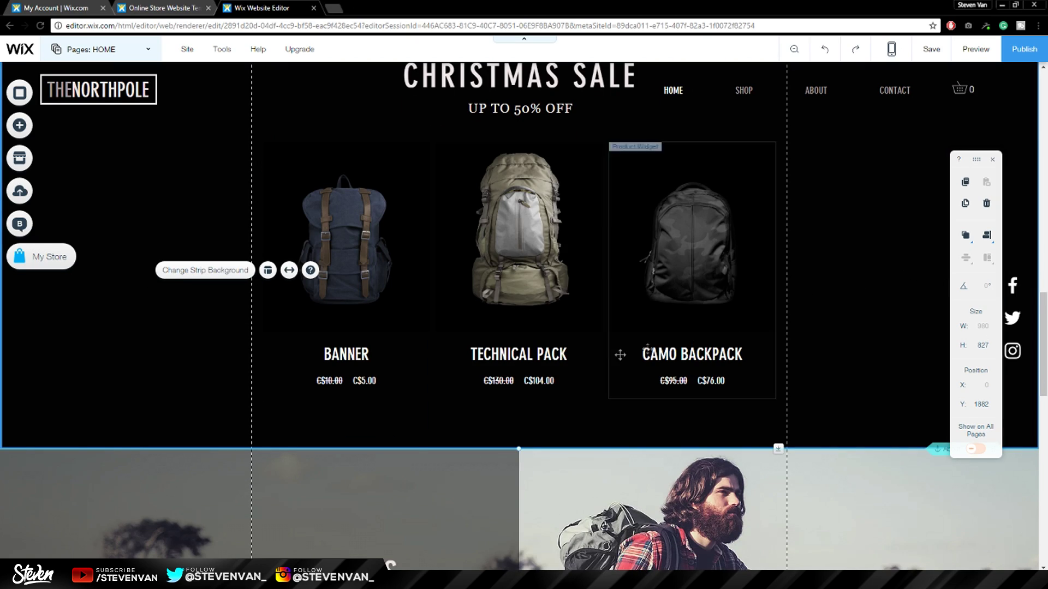
scroll(245, 406, "down", 2)
scroll(245, 406, "down", 4)
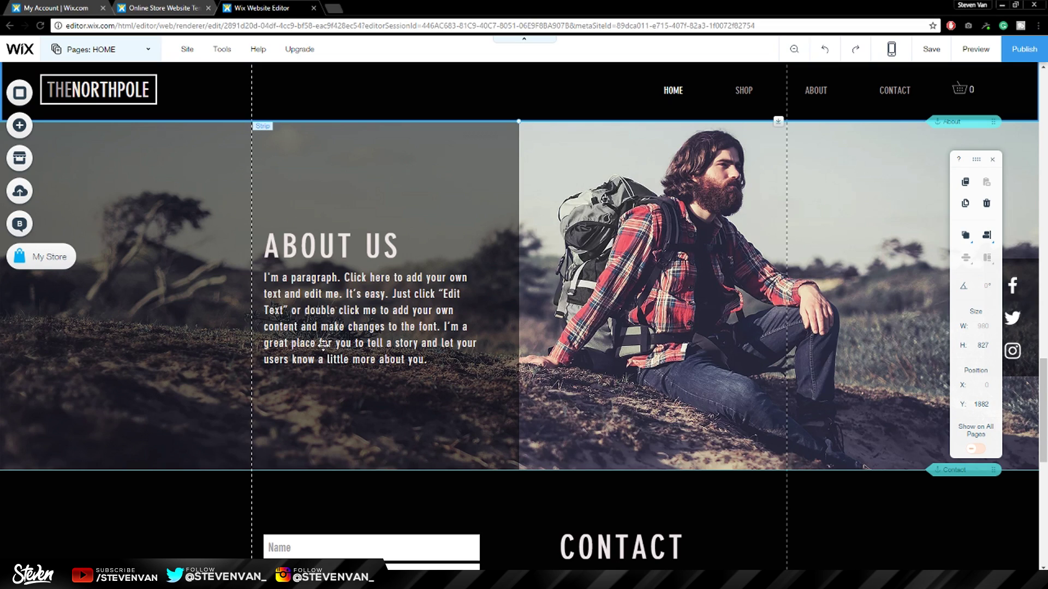
scroll(554, 262, "down", 3)
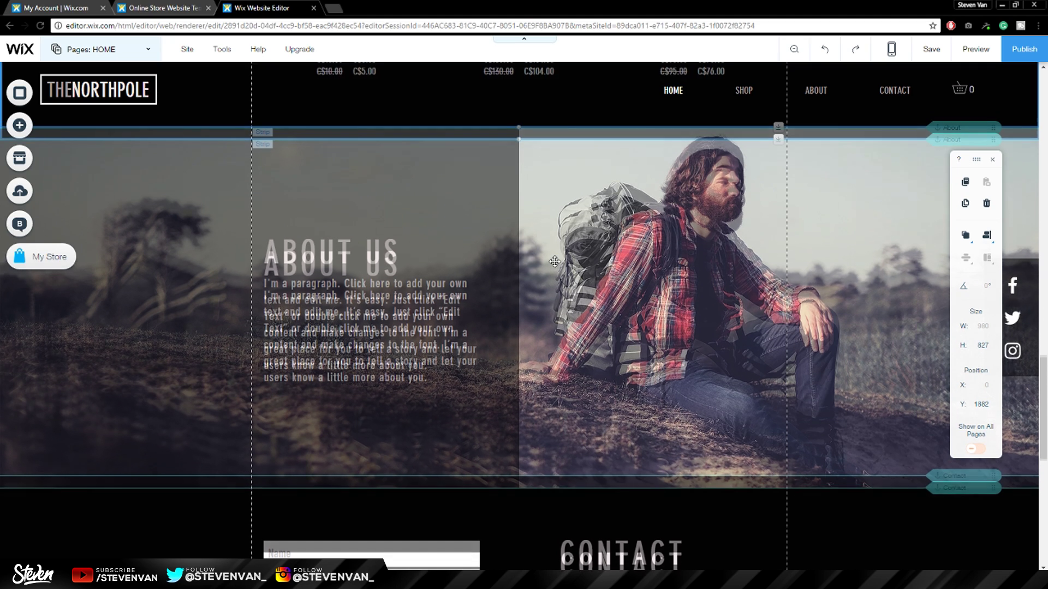
scroll(554, 261, "down", 3)
scroll(554, 262, "up", 1)
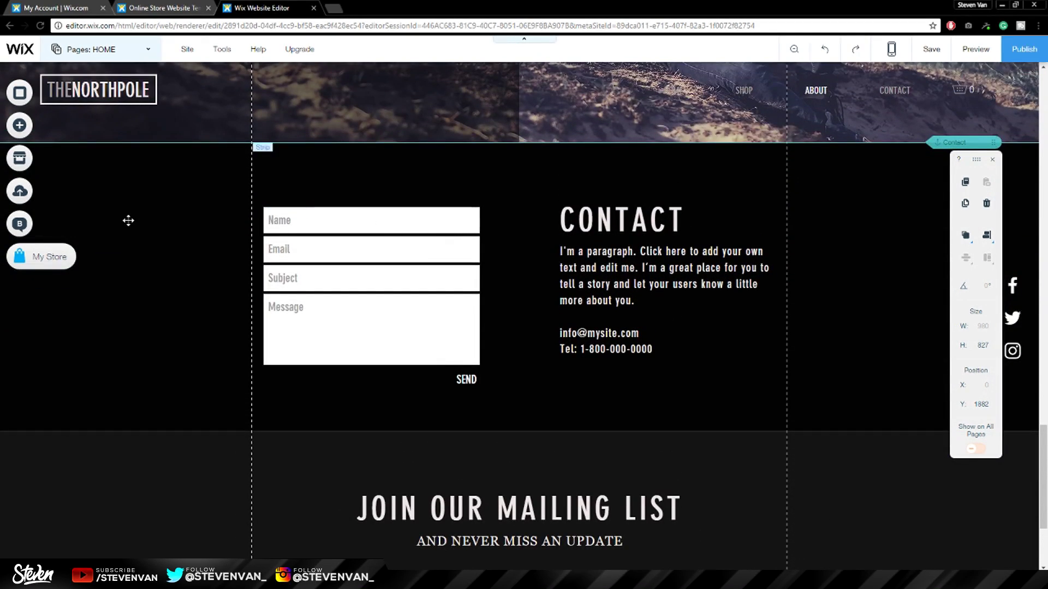
left_click(659, 354)
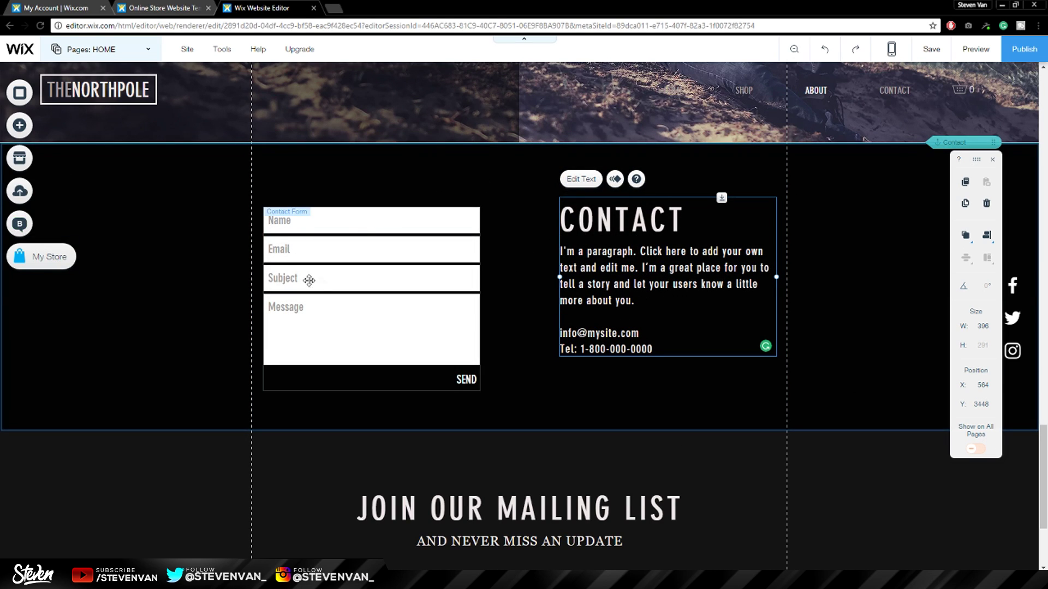
Browse the Wix App Market's featured apps and categories, including the apps in the Forms category
left_click(20, 159)
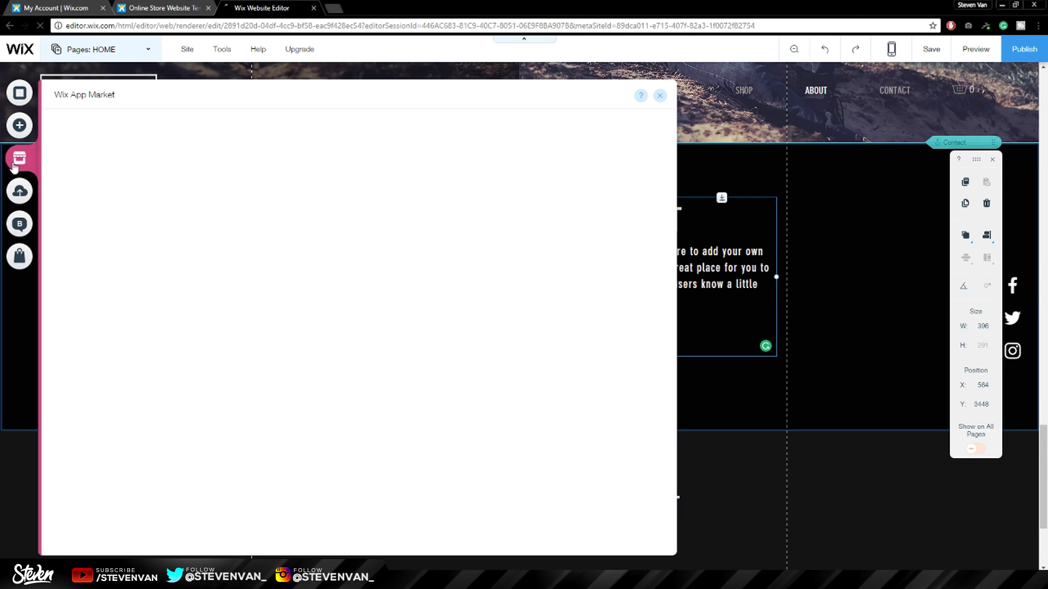
scroll(327, 443, "down", 5)
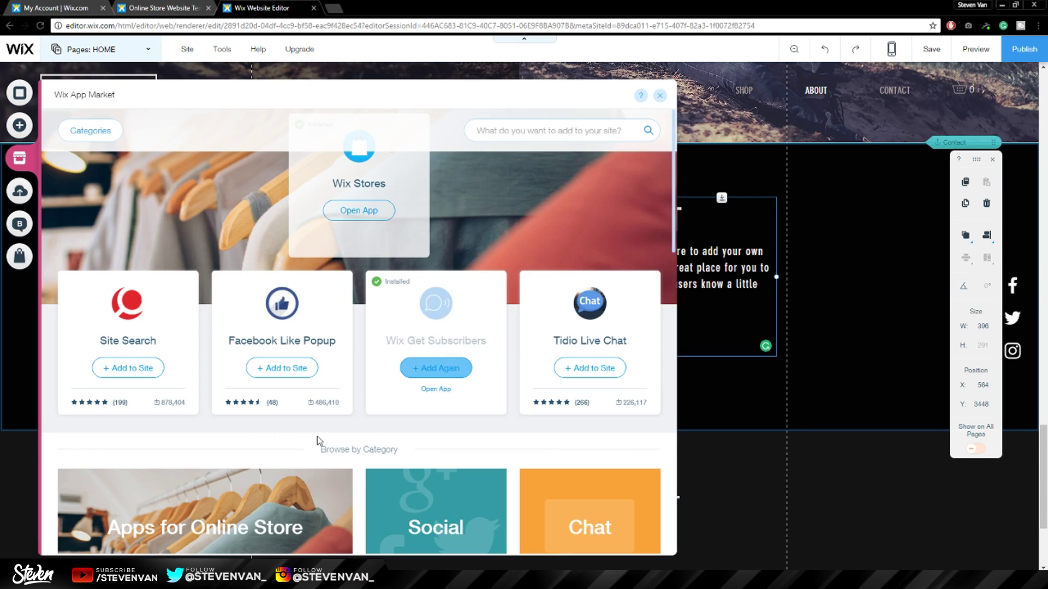
scroll(242, 448, "down", 5)
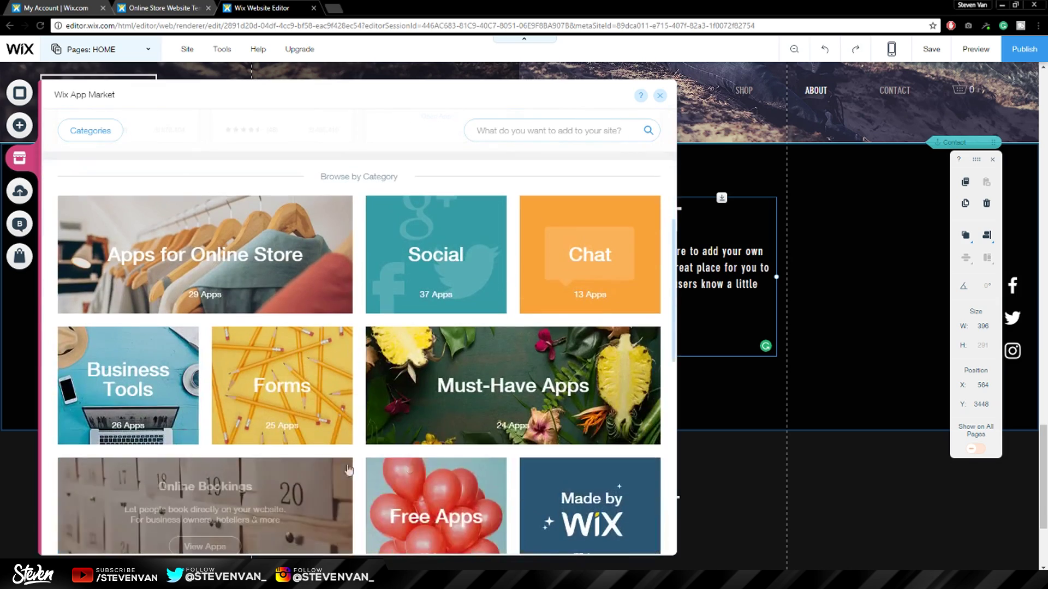
left_click(309, 394)
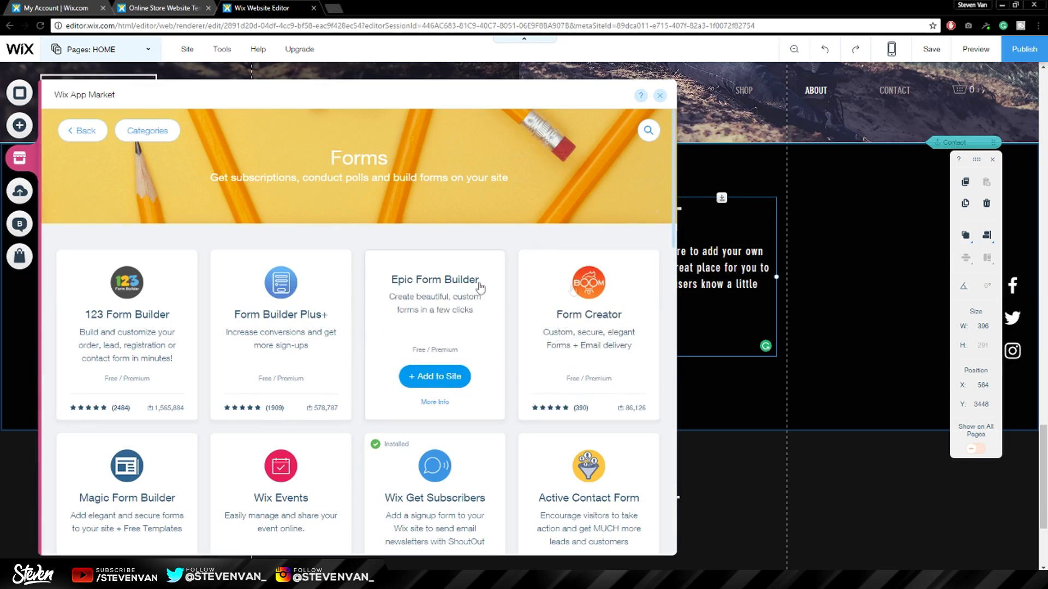
scroll(349, 415, "down", 6)
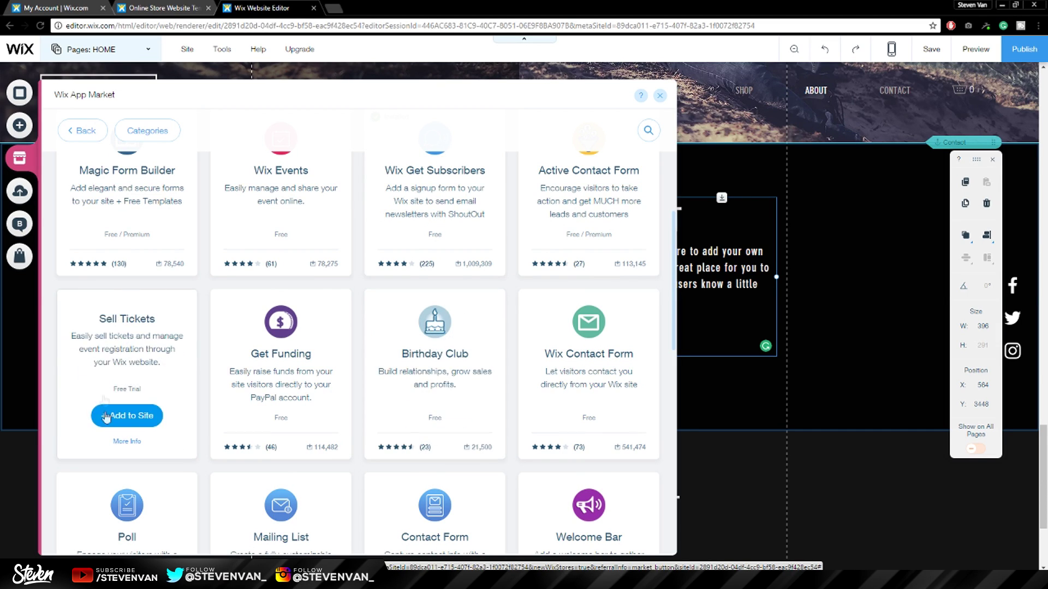
scroll(262, 475, "down", 4)
scroll(350, 469, "down", 2)
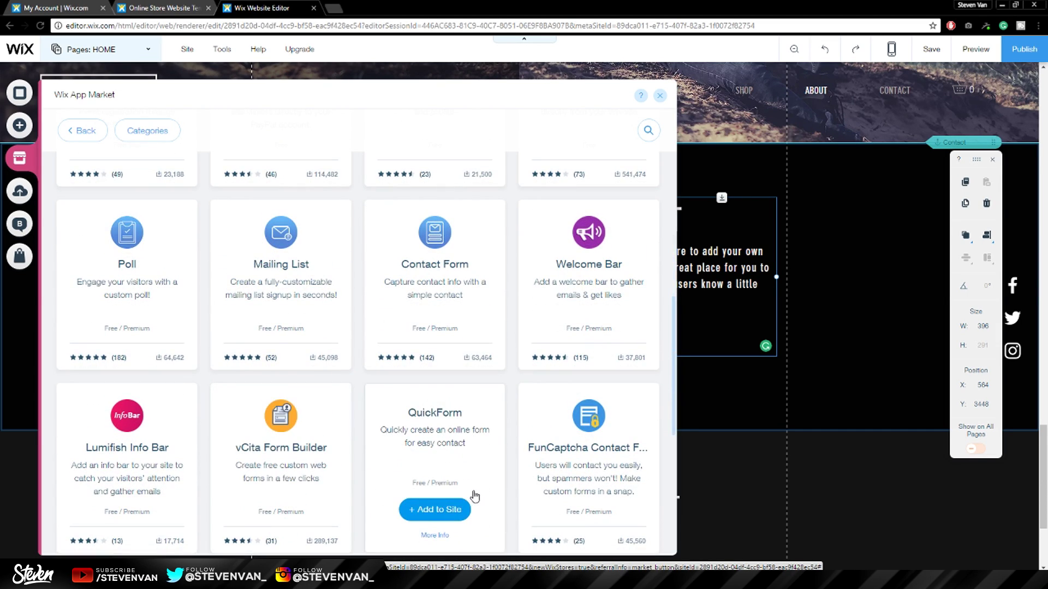
scroll(472, 495, "up", 7)
left_click(87, 131)
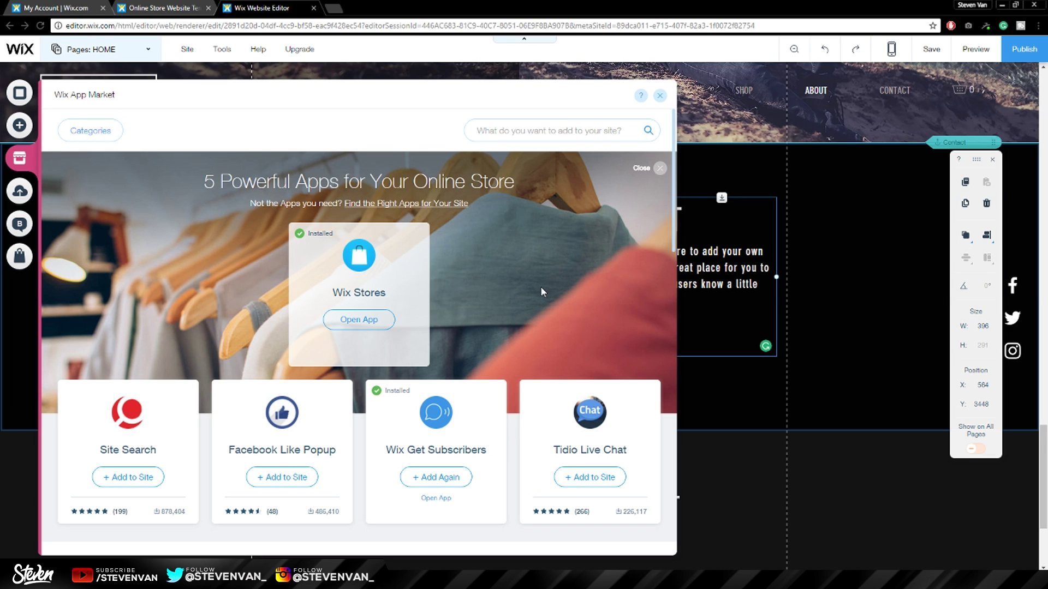
scroll(294, 366, "down", 3)
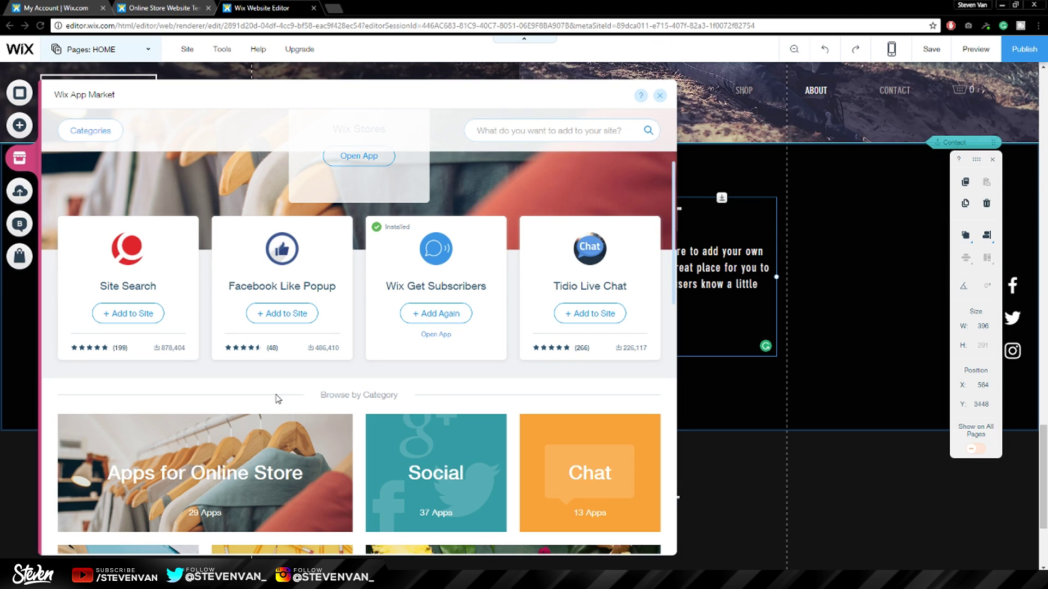
View the upload types for the site and look into the video manager without uploading anything
left_click(19, 191)
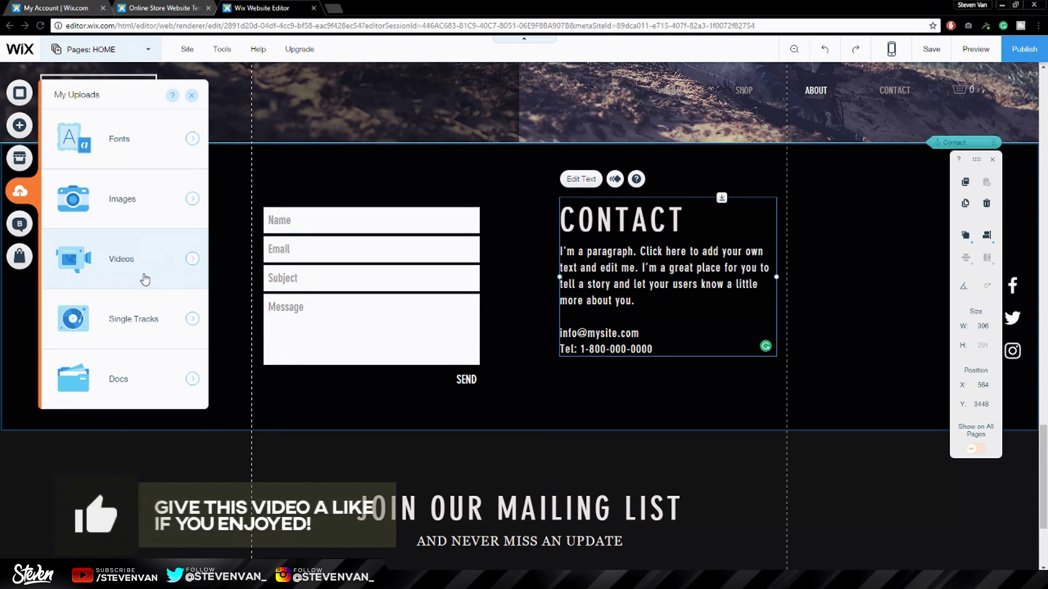
left_click(145, 279)
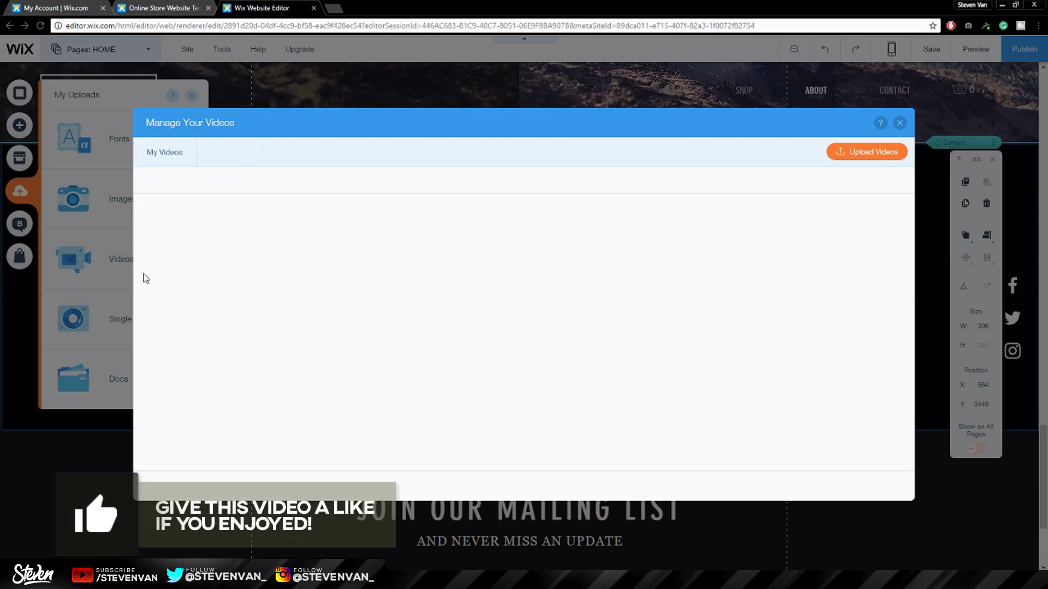
left_click(899, 125)
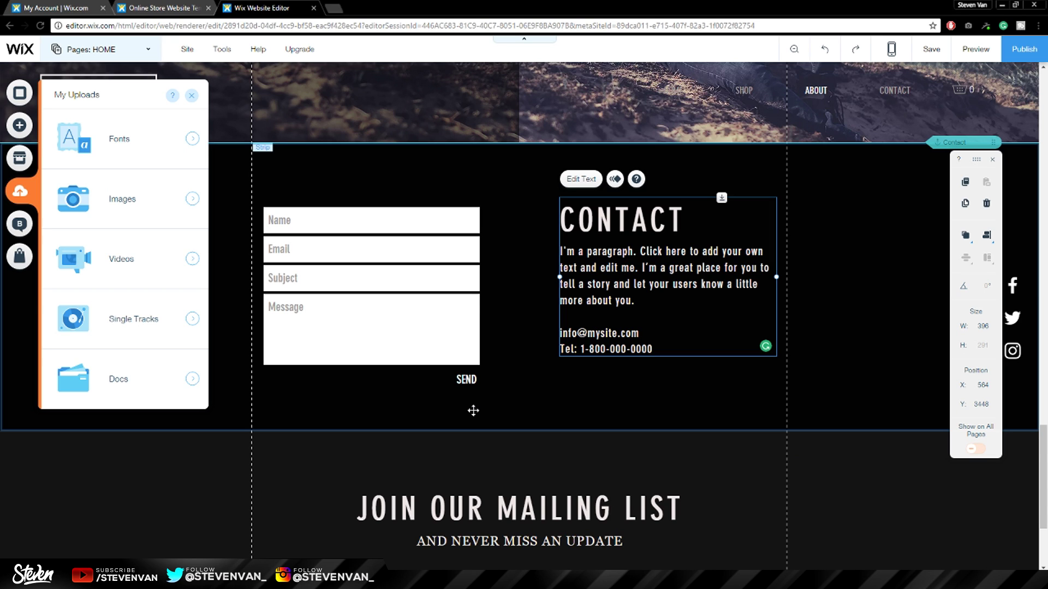
Examine the home page from the About Us section up to the collage gallery, and view the available site-level commands
scroll(503, 409, "up", 5)
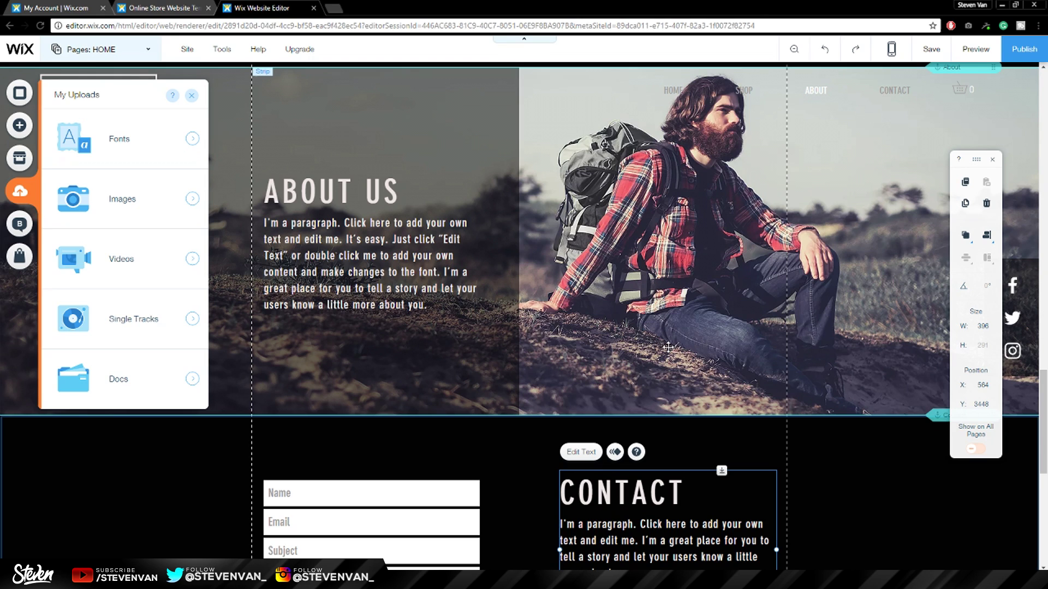
scroll(667, 347, "up", 7)
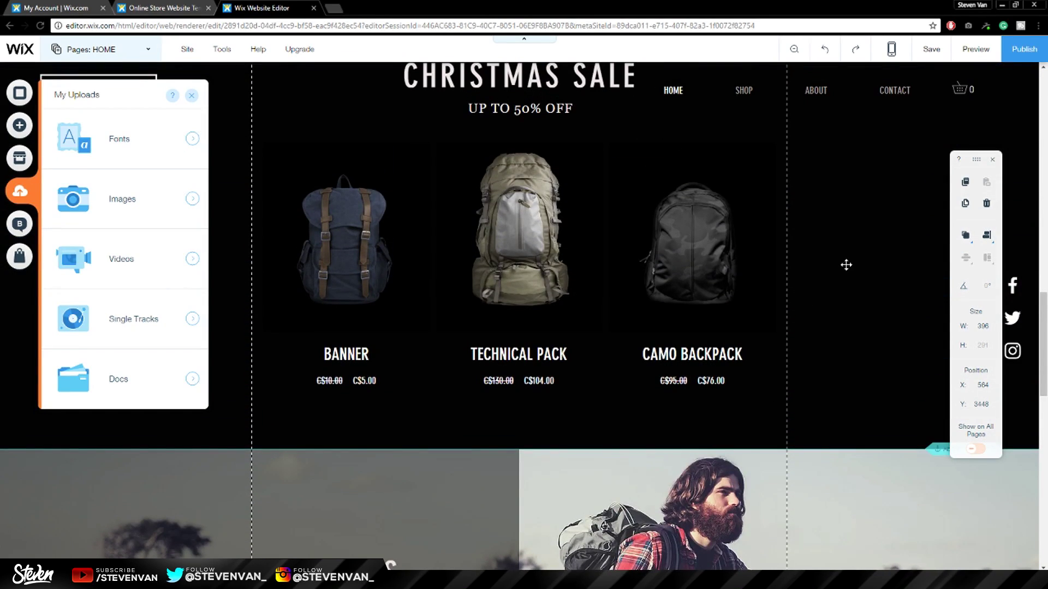
scroll(846, 265, "down", 2)
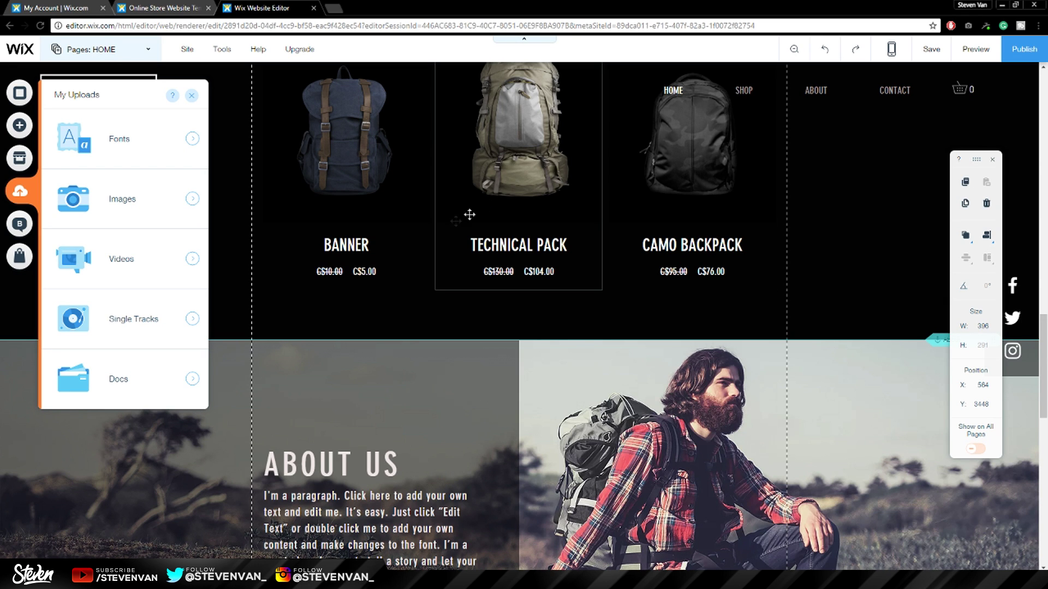
scroll(387, 358, "up", 2)
scroll(386, 357, "up", 5)
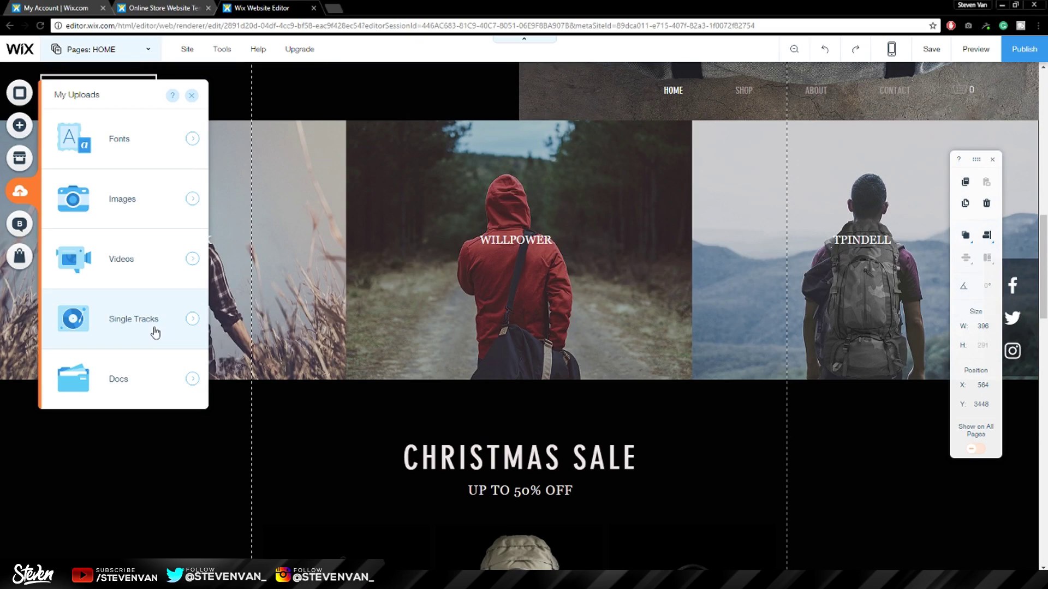
scroll(445, 194, "up", 2)
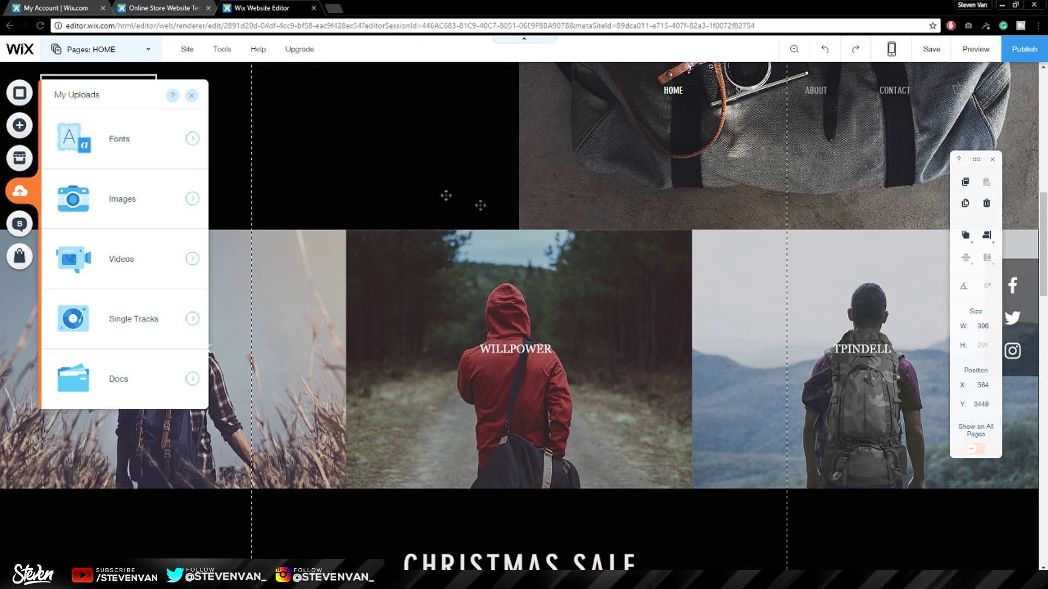
scroll(409, 364, "down", 3)
scroll(409, 364, "down", 3)
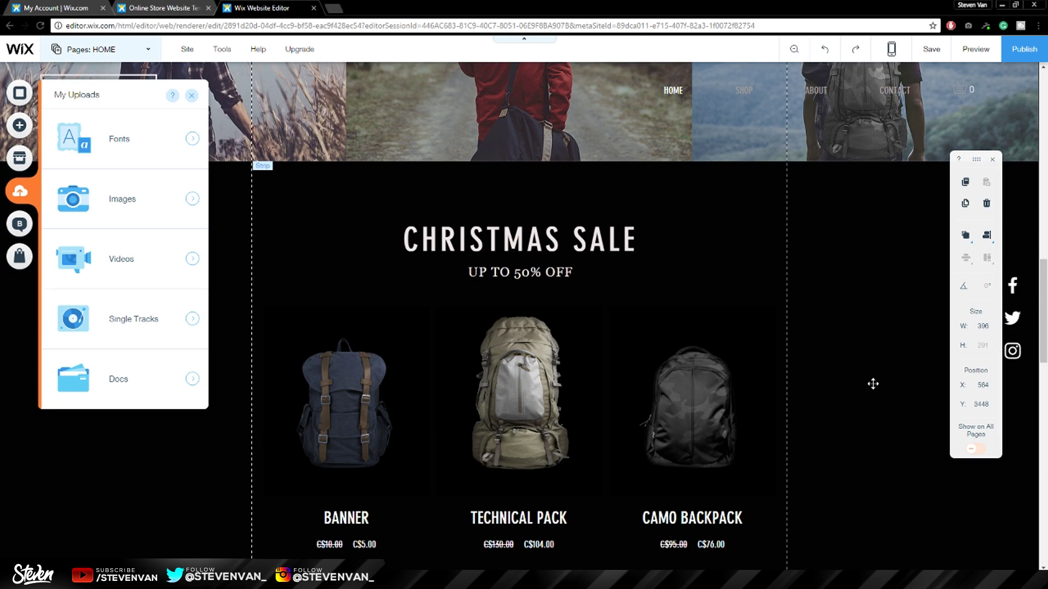
mouse_move(188, 50)
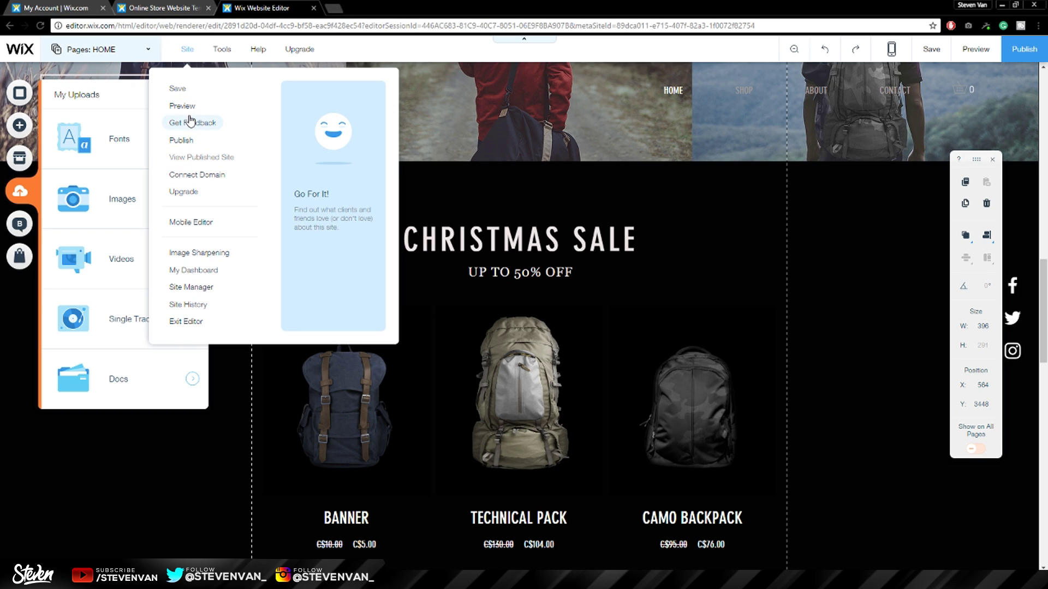
Publish the site, view the live version, and return to the editor with the publishing dialog closed
left_click(182, 143)
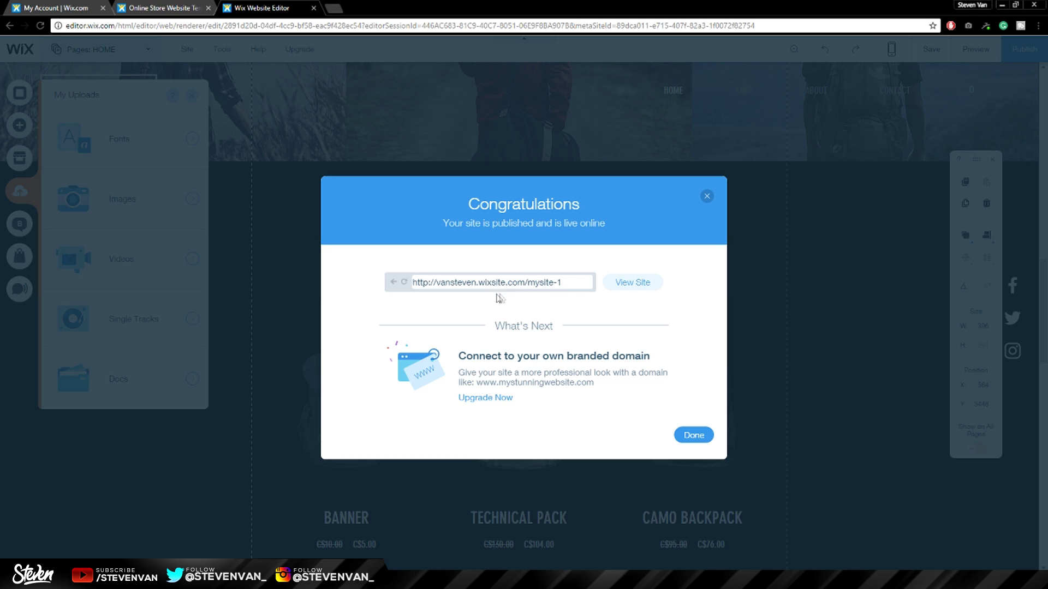
left_click(622, 283)
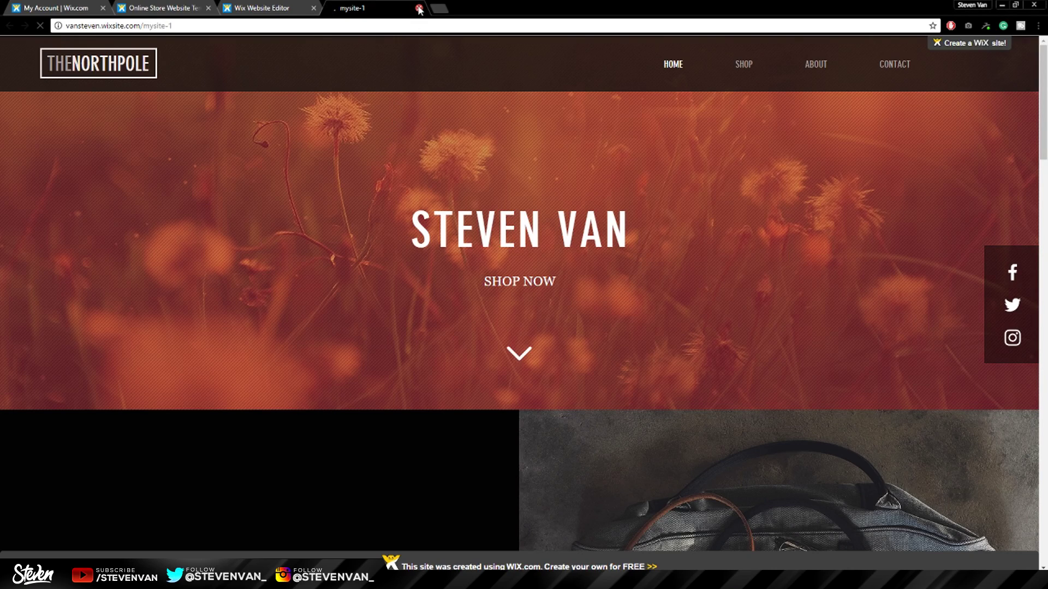
left_click(418, 8)
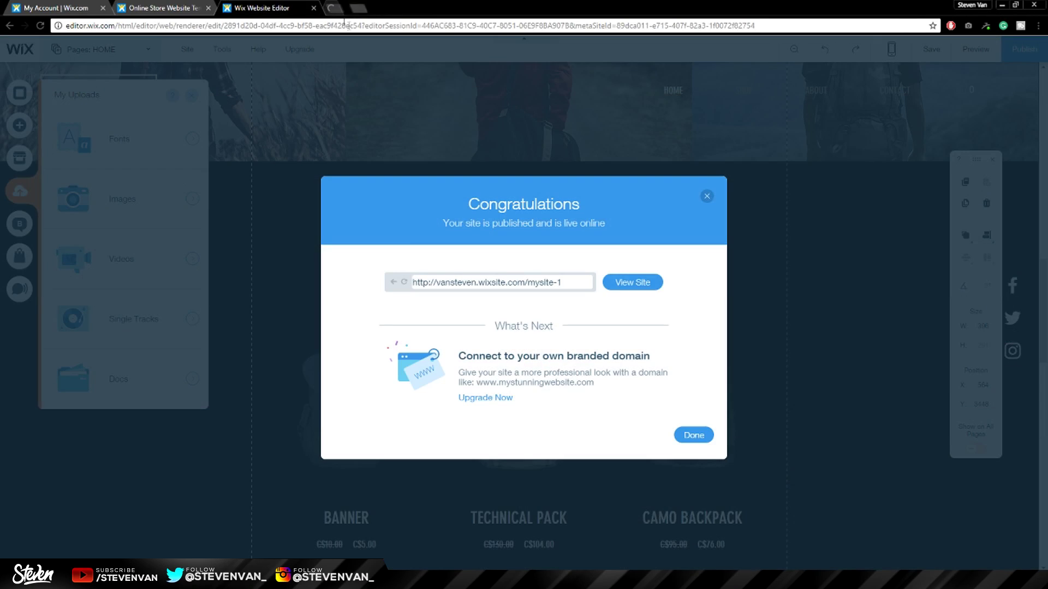
left_click(707, 197)
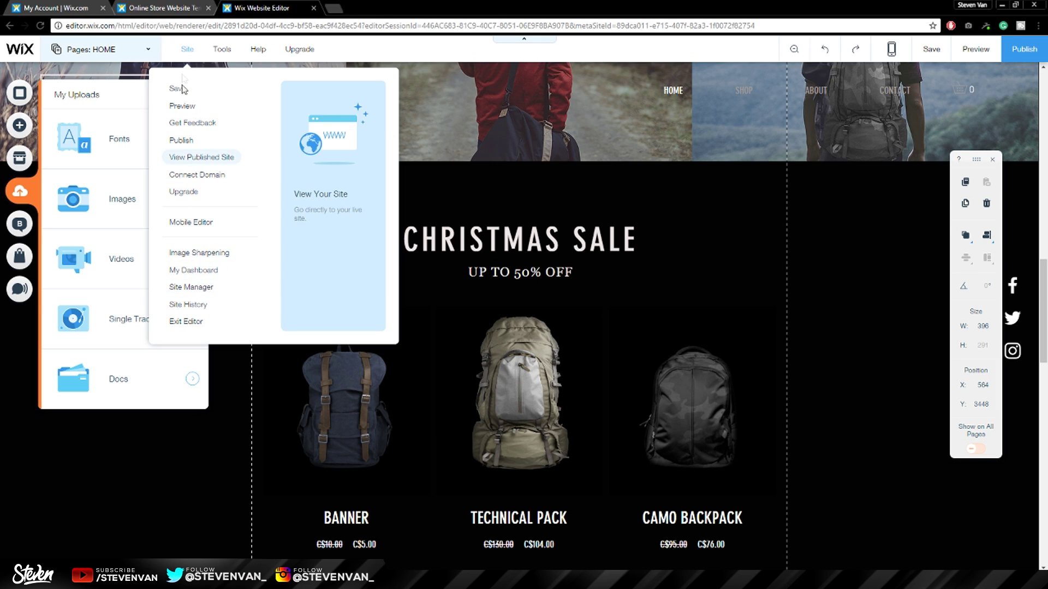
Hide the editor's floating toolbar and show it again, and view the Snap to Objects option
mouse_move(221, 51)
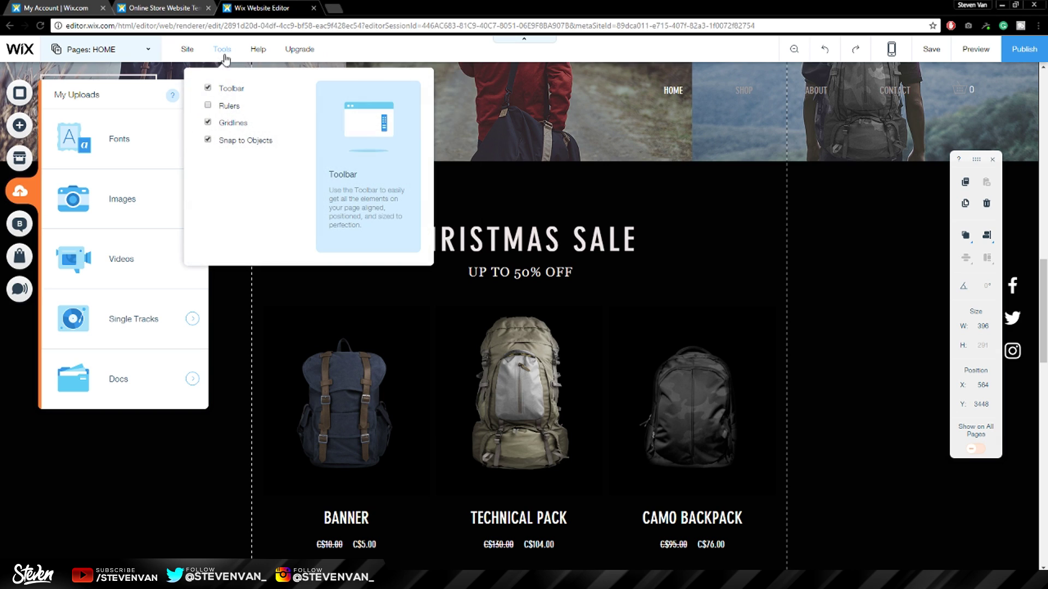
left_click(212, 91)
left_click(211, 89)
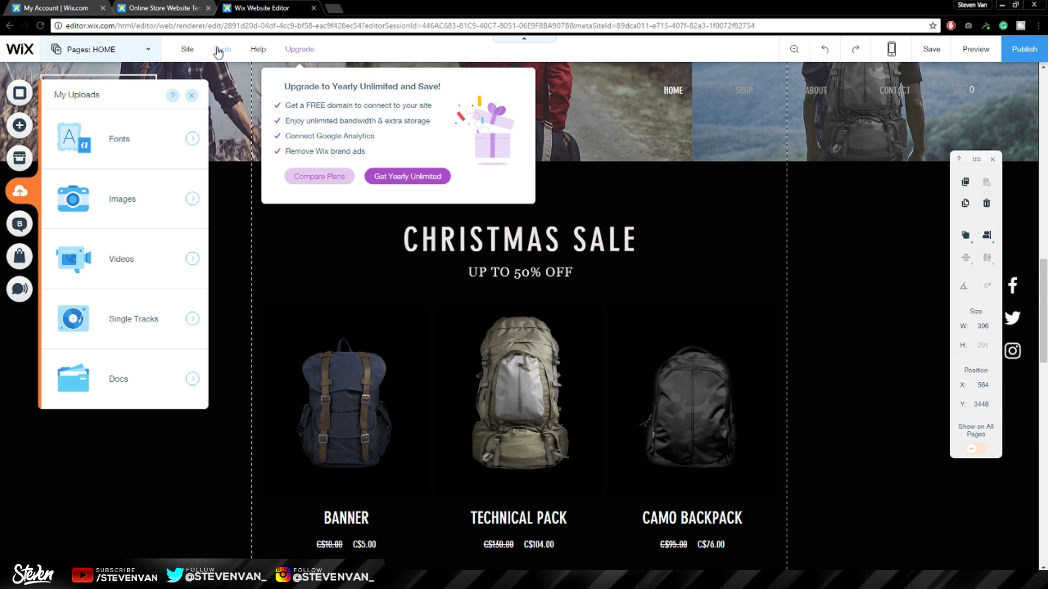
mouse_move(218, 51)
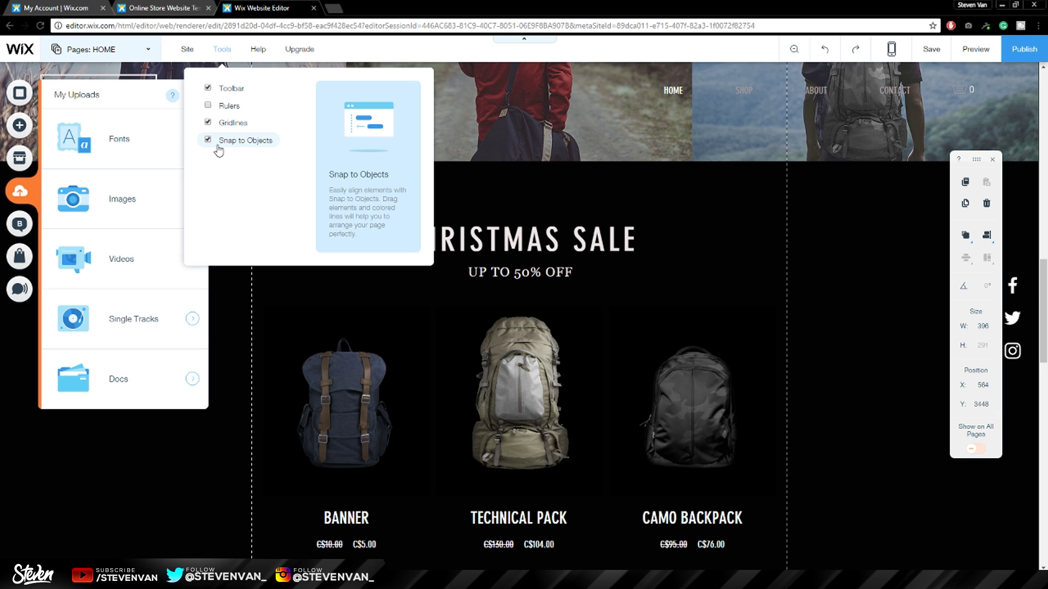
Nudge the CHRISTMAS SALE heading slightly to the left and try moving the collage gallery above it
mouse_move(513, 244)
left_mouse_down()
mouse_move(532, 244)
mouse_move(511, 244)
left_mouse_up()
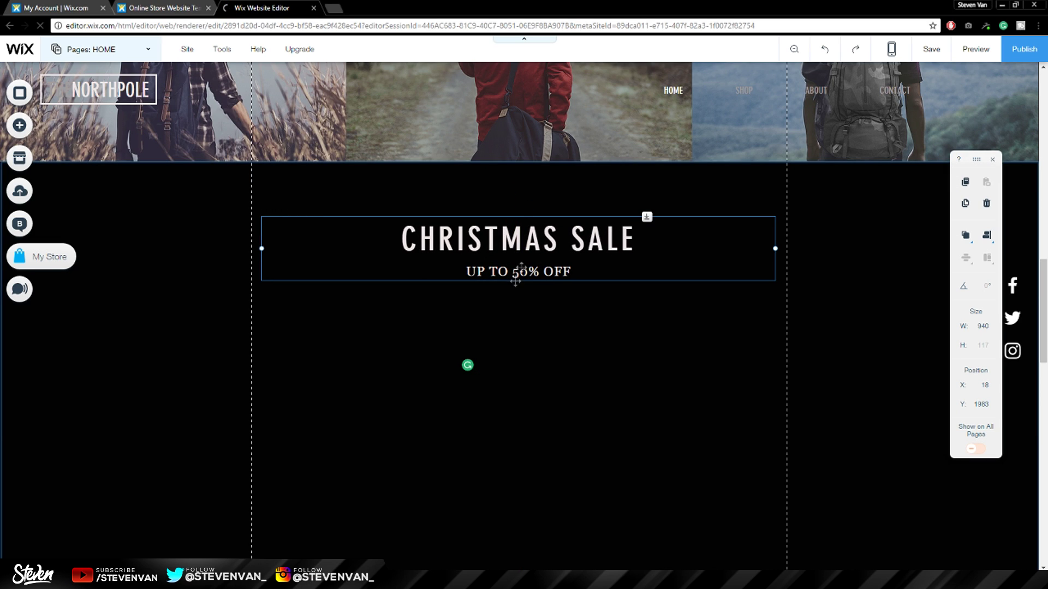
scroll(533, 240, "up", 5)
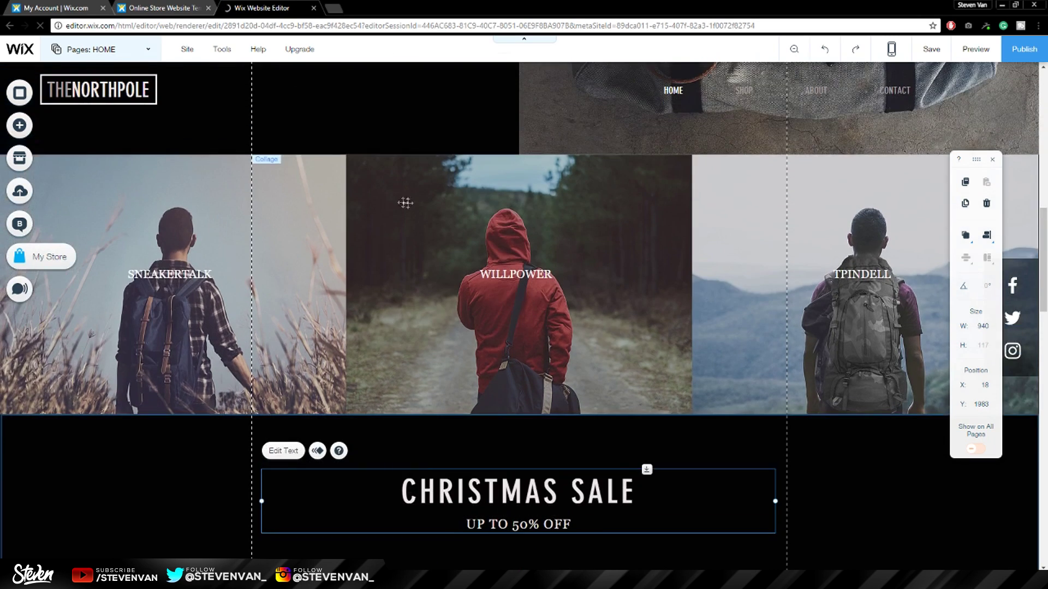
left_click(459, 215)
left_click_drag(457, 200, 424, 248)
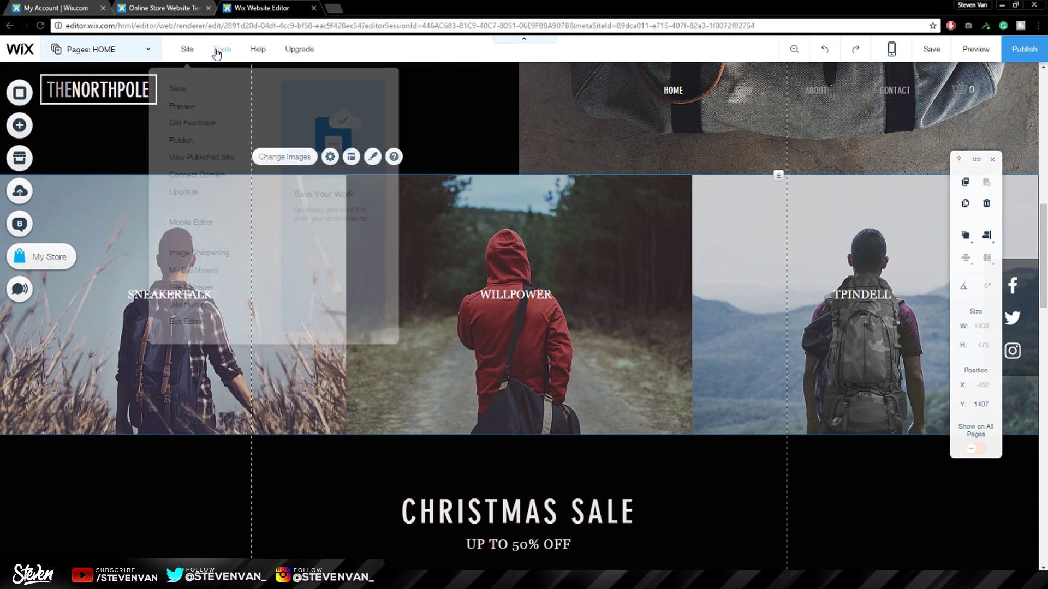
Read the help article on Getting Found Online (SEO) and close it
mouse_move(258, 49)
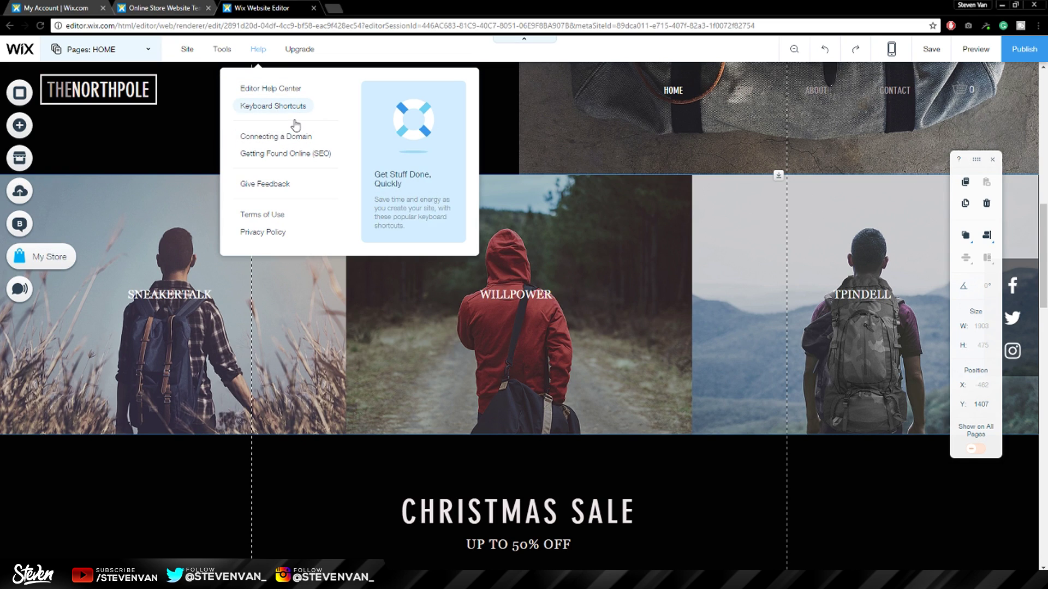
left_click(283, 163)
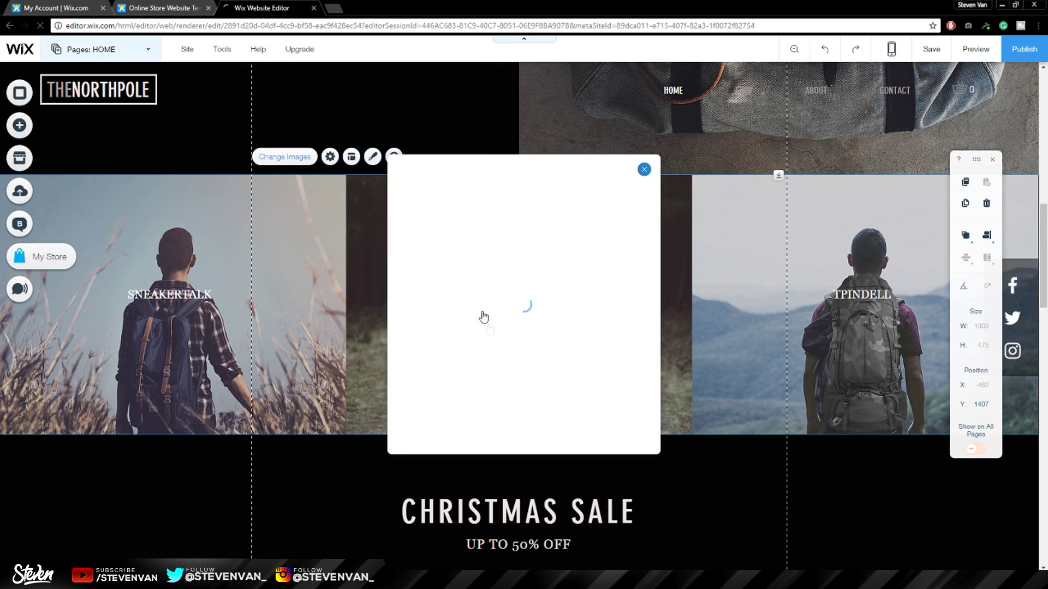
scroll(565, 321, "down", 3)
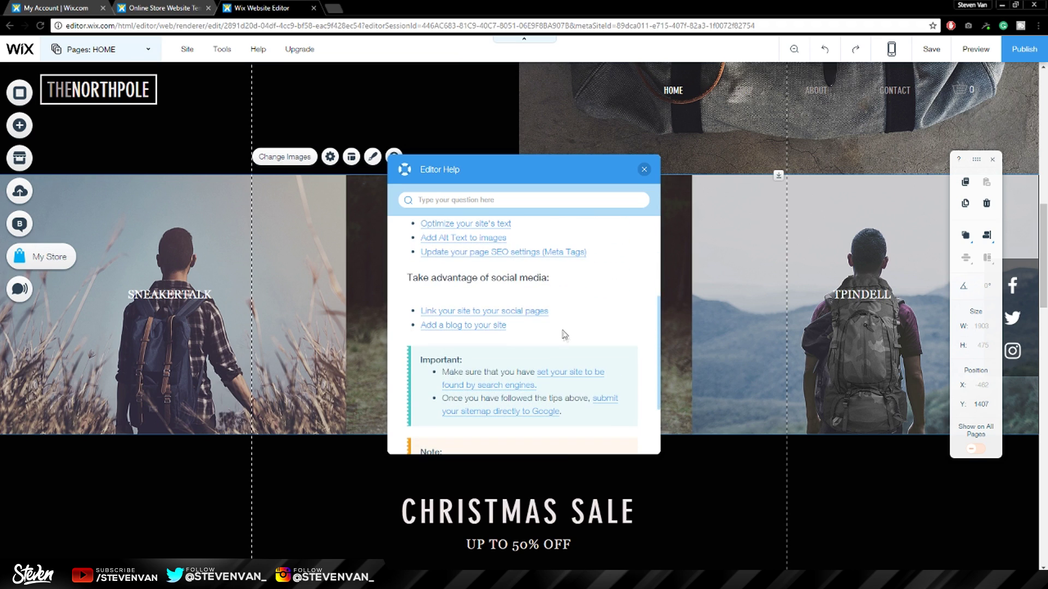
left_click(644, 169)
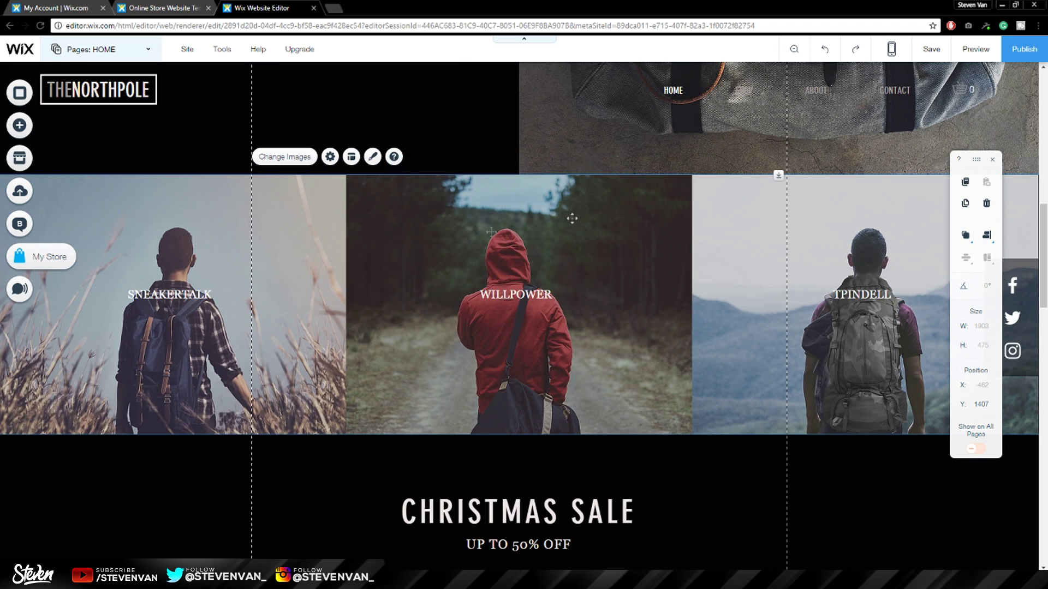
Replace the header's THENORTHPOLE logo text with the site owner's name written as one word in capitals
left_click(110, 91)
double_click(75, 90)
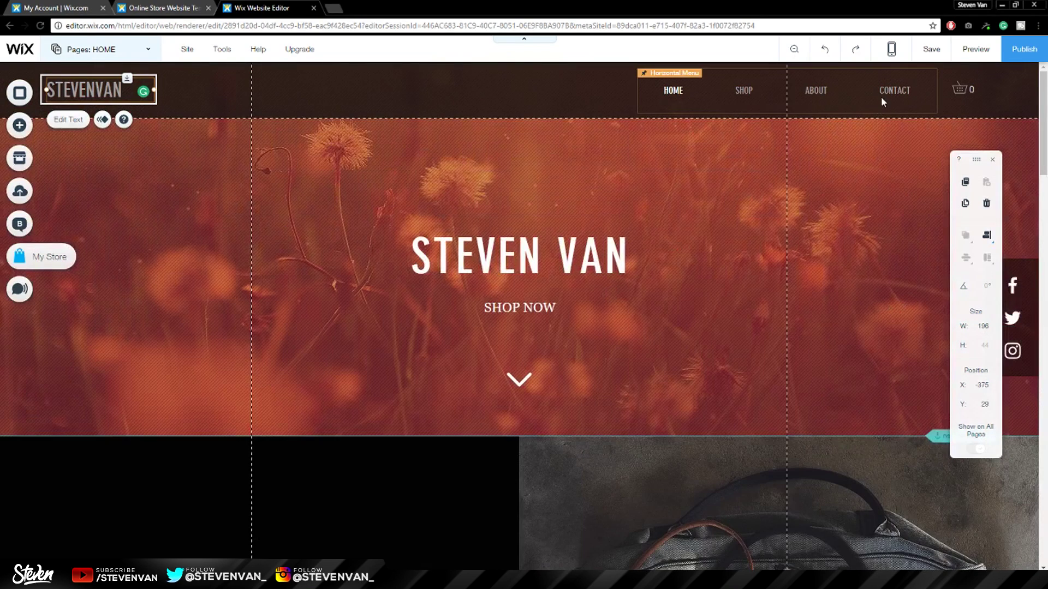
Rearrange the site menu's pages so that TRAVEL PACKS is the first subpage under SHOP
left_click(881, 93)
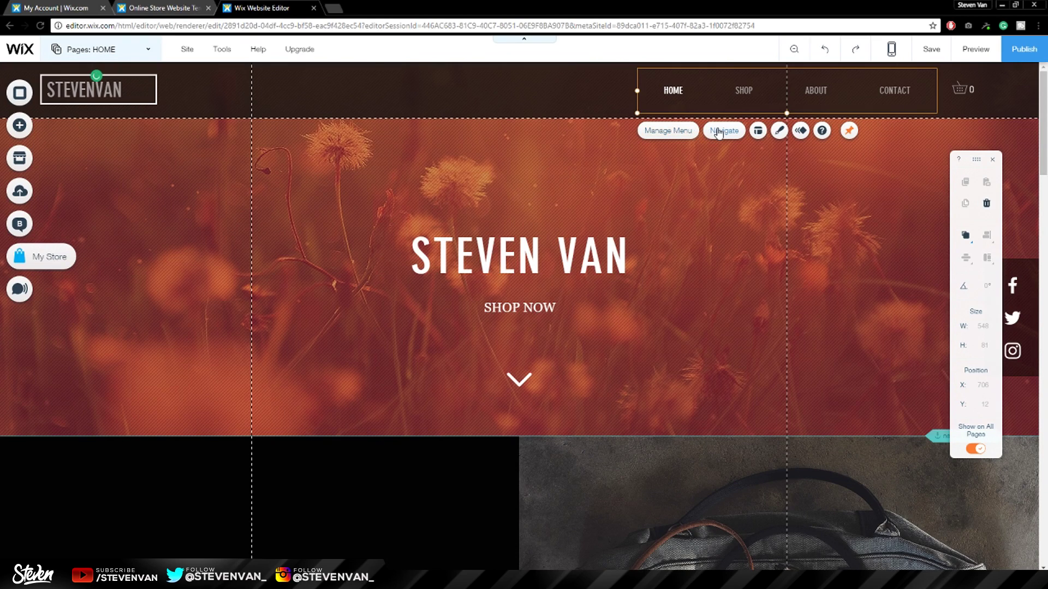
left_click(657, 136)
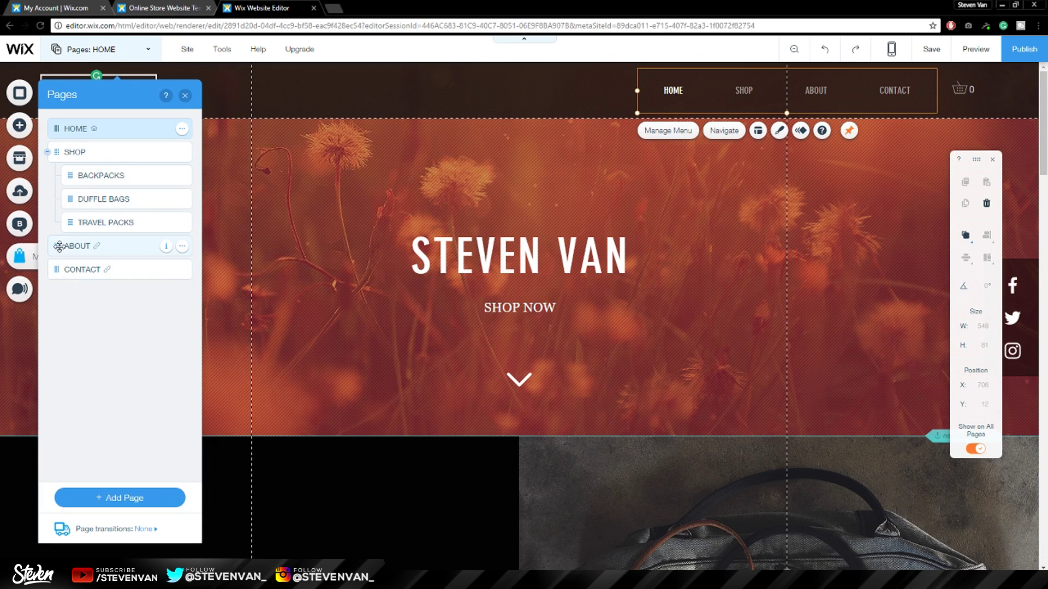
left_click_drag(70, 222, 65, 131)
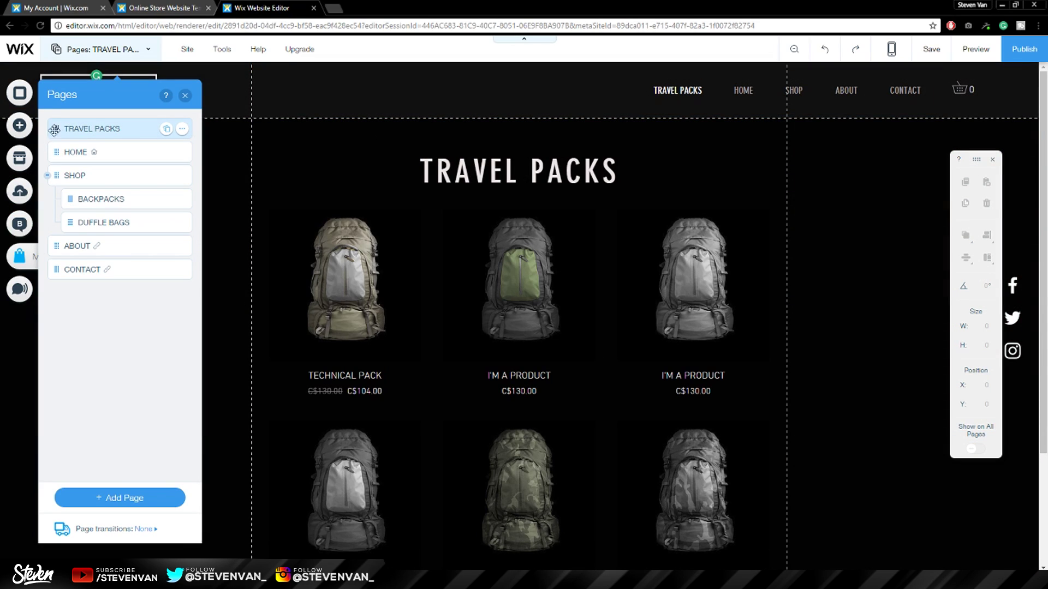
left_click_drag(71, 130, 106, 178)
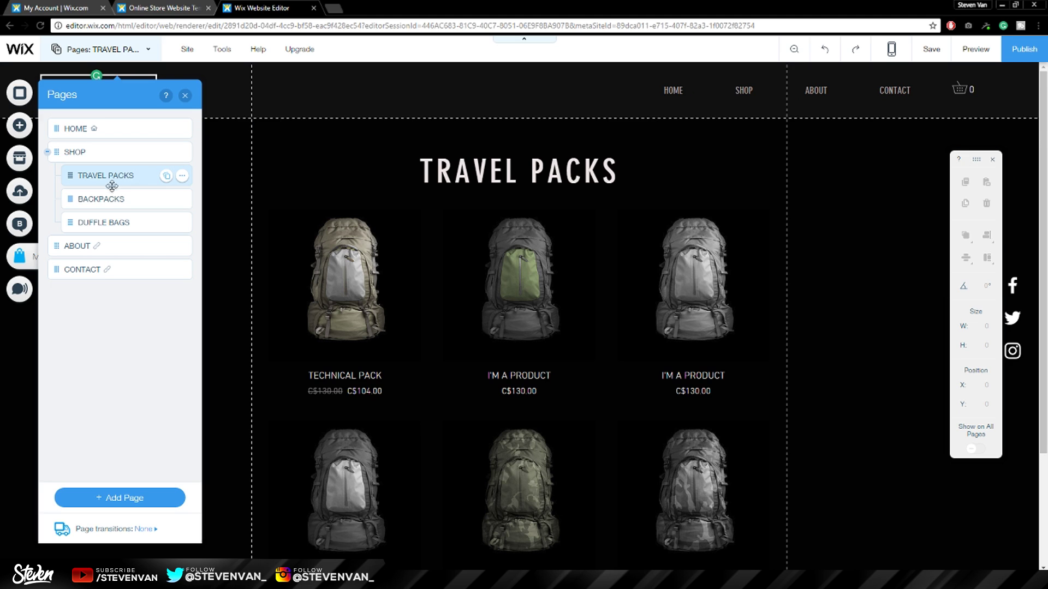
Look at the ABOUT menu item's options and the home banner's SHOP NOW button link settings without changing them
left_click(747, 92)
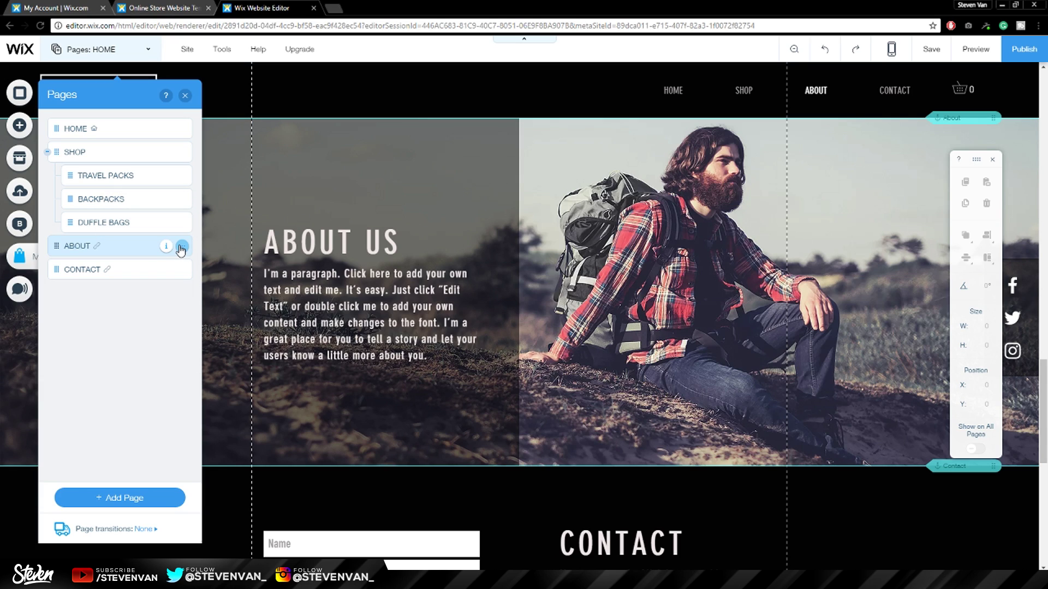
left_click(182, 248)
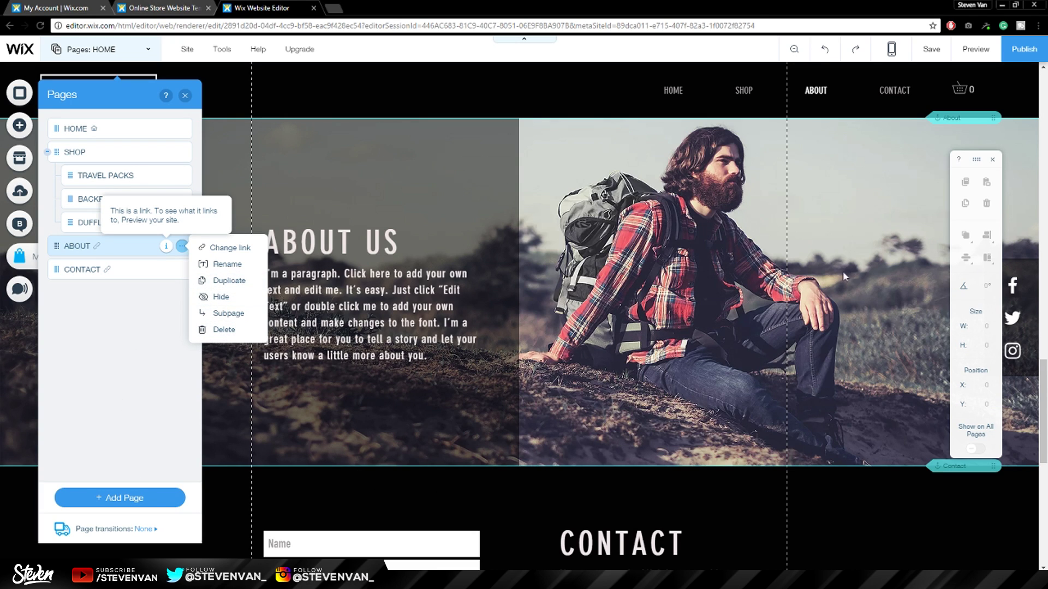
scroll(554, 268, "up", 10)
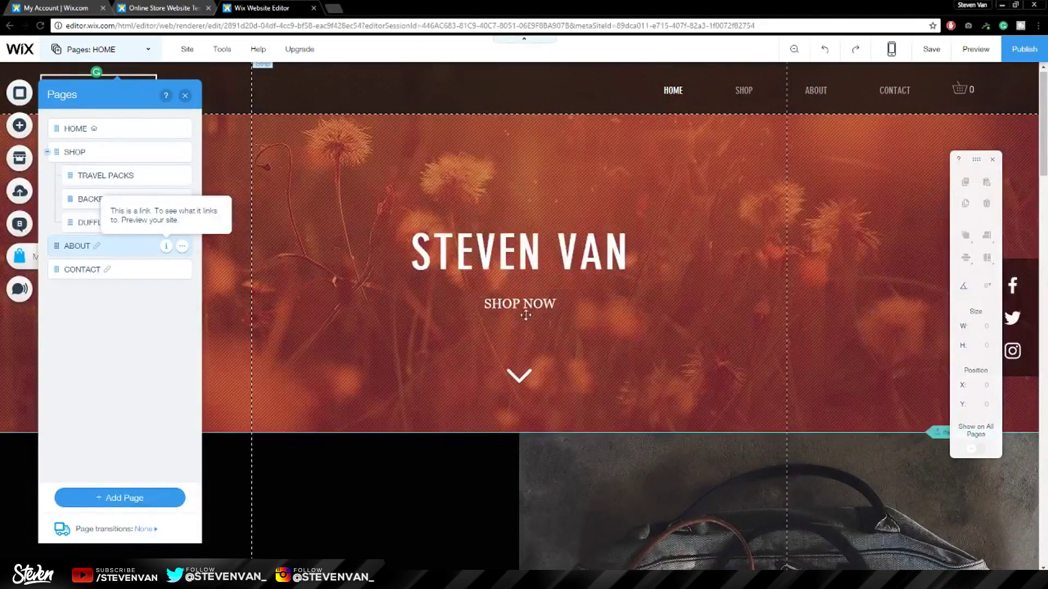
left_click(526, 315)
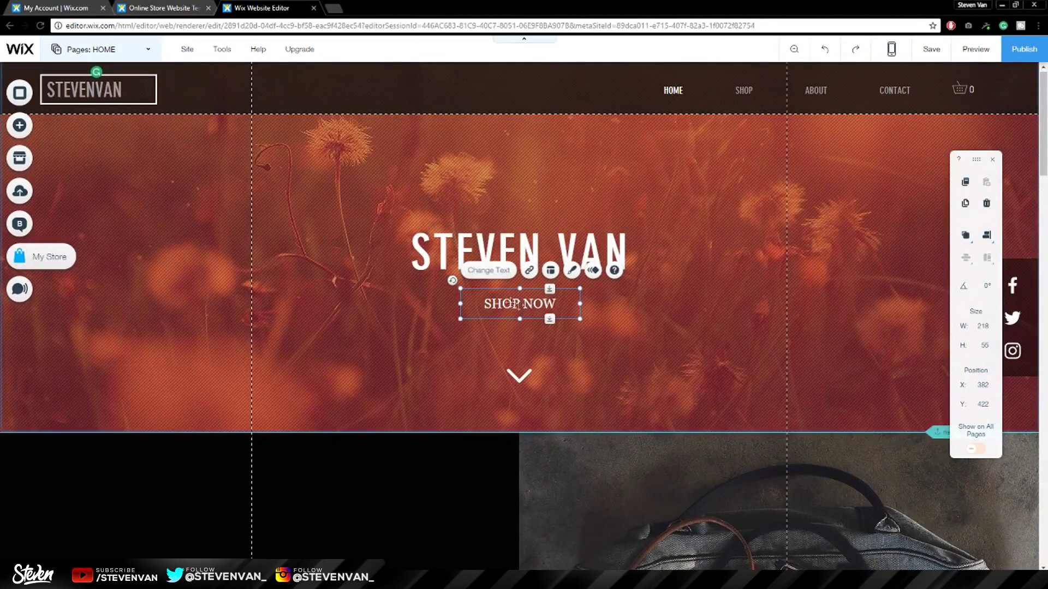
left_click(529, 271)
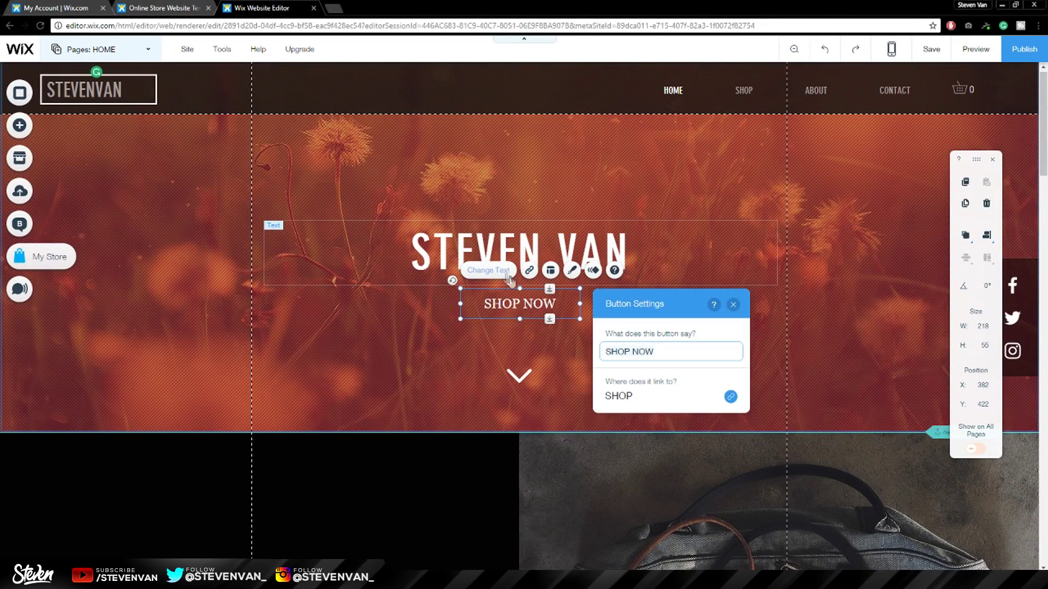
left_click(701, 398)
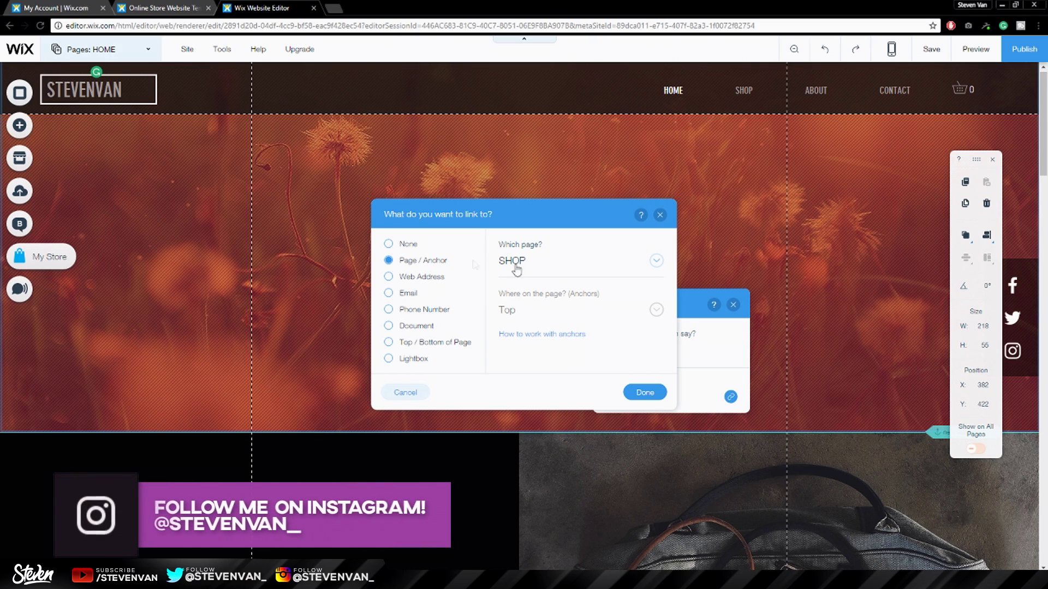
left_click(660, 215)
left_click(733, 304)
Publish the updated site and test the live home page's SHOP NOW button, viewing the shop page
left_click(1016, 53)
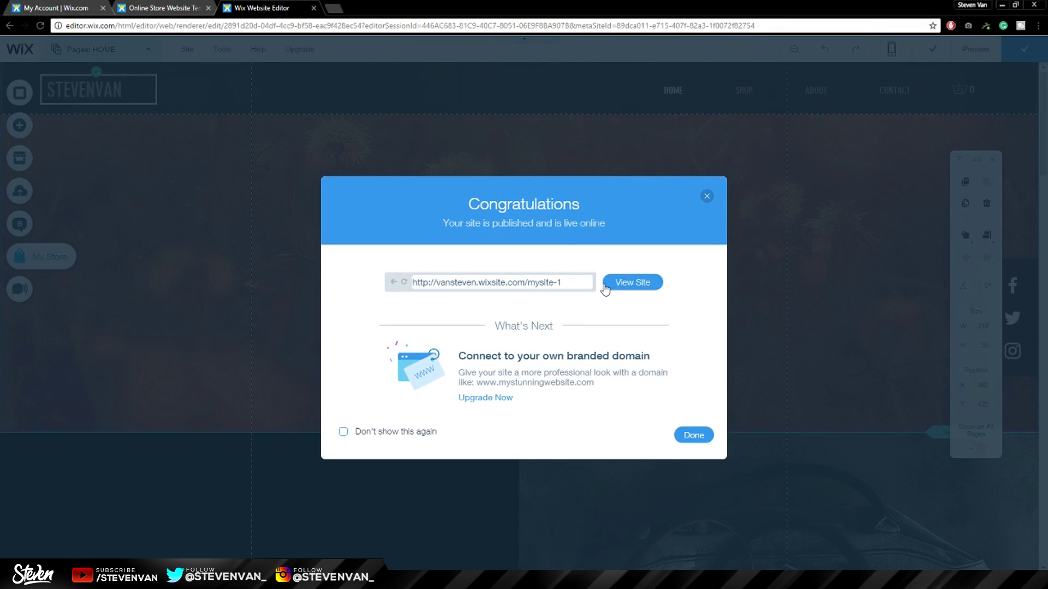
left_click(614, 290)
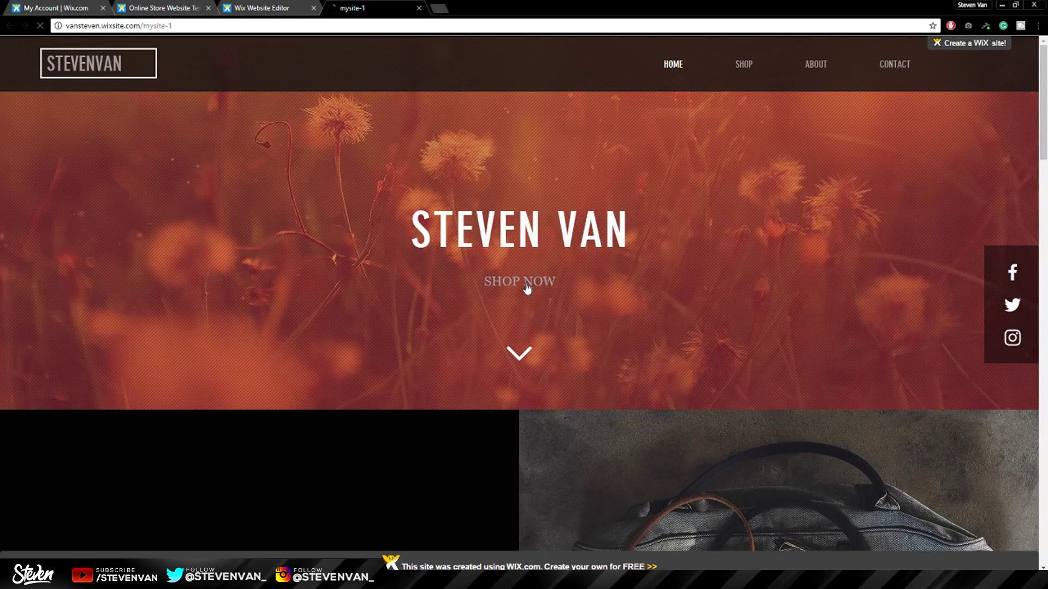
left_click(549, 306)
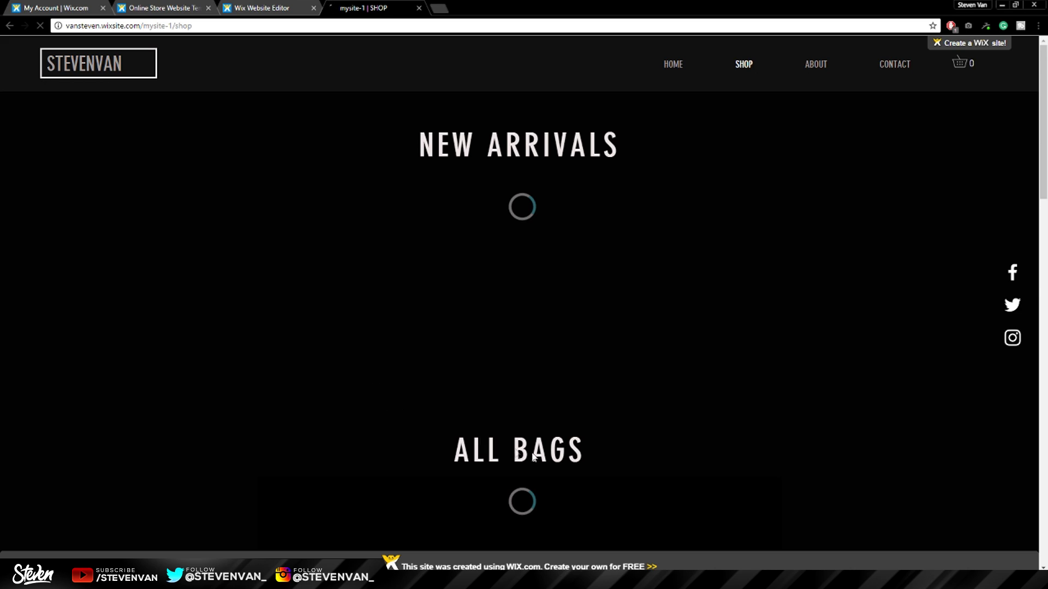
scroll(458, 495, "down", 3)
scroll(501, 485, "up", 5)
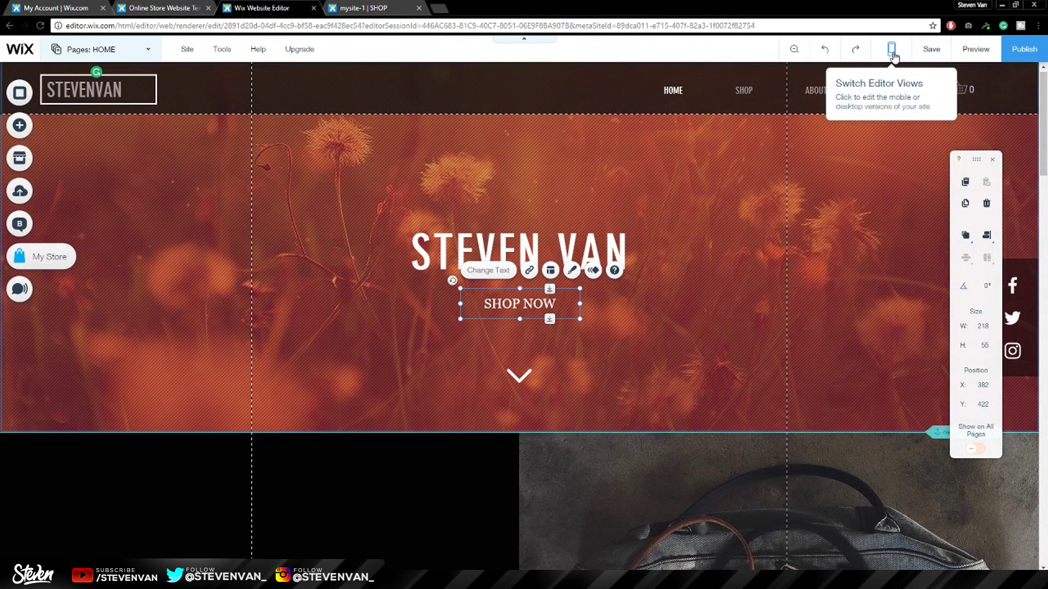
Switch the editor to the mobile view and examine the home page's mobile layout down to the Christmas sale
left_click(893, 55)
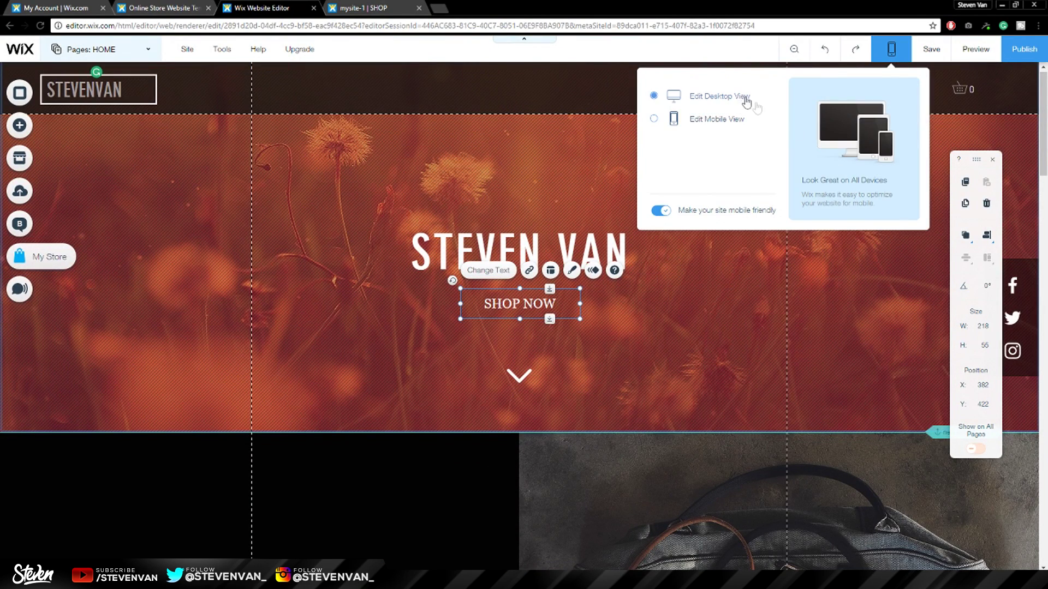
left_click(709, 119)
scroll(581, 268, "down", 7)
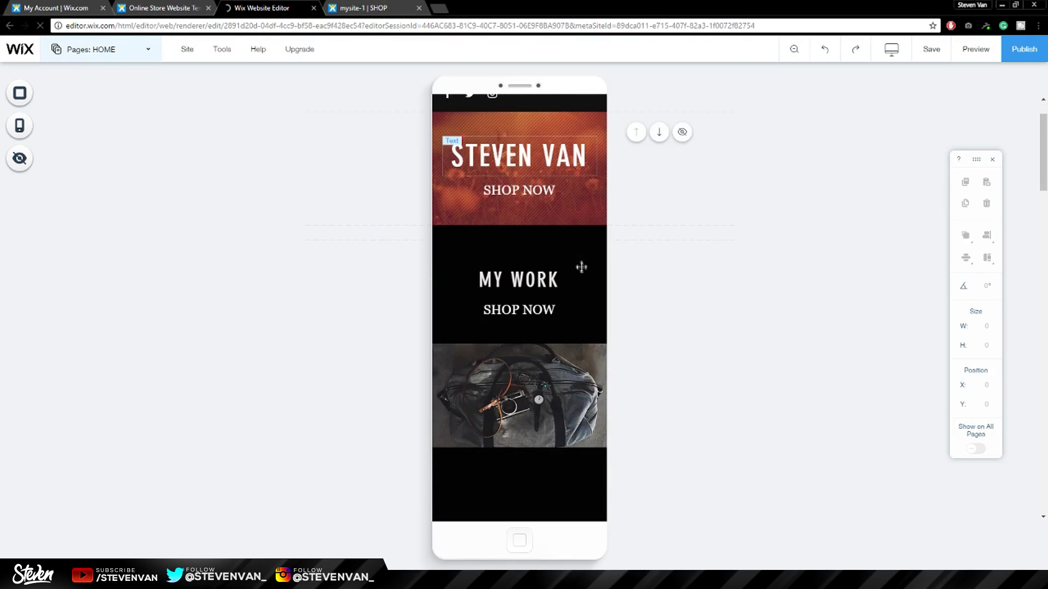
scroll(582, 273, "down", 4)
scroll(581, 273, "up", 10)
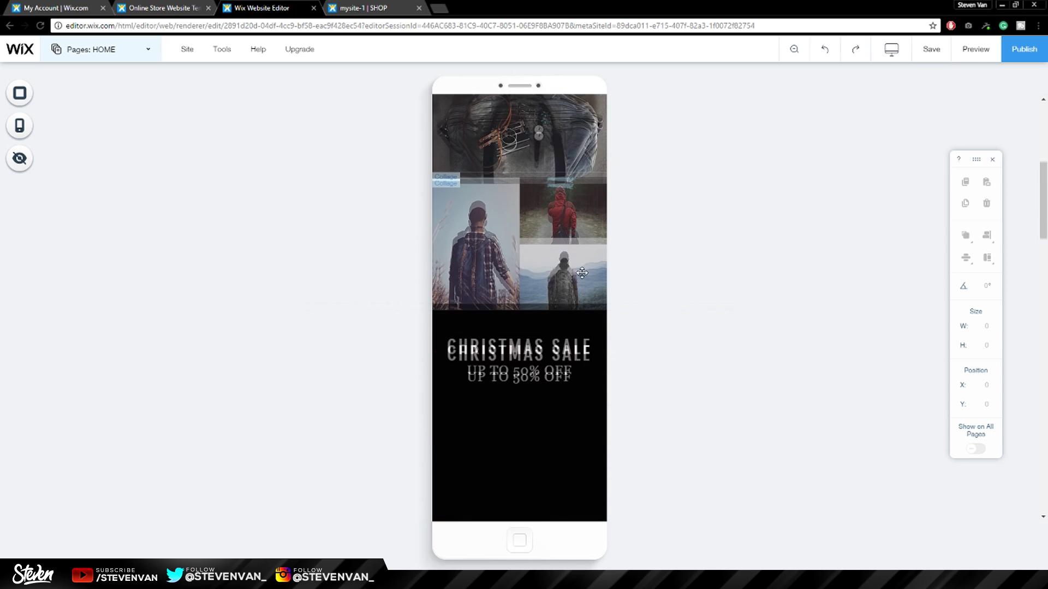
scroll(581, 273, "up", 1)
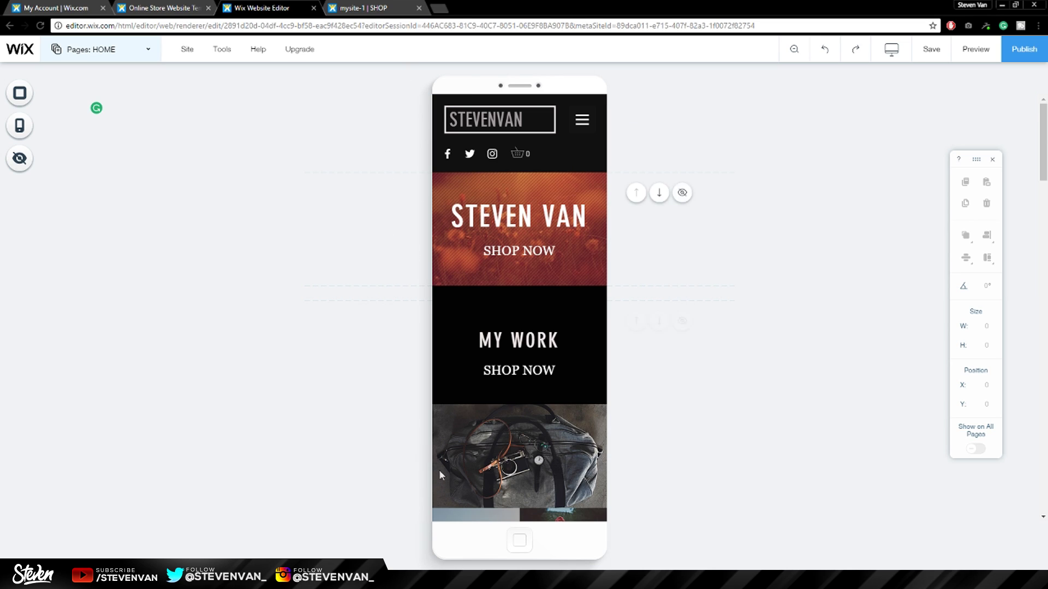
From the desktop editor, open the ShoutOut email promotion and start it in Email Marketing
left_click(22, 294)
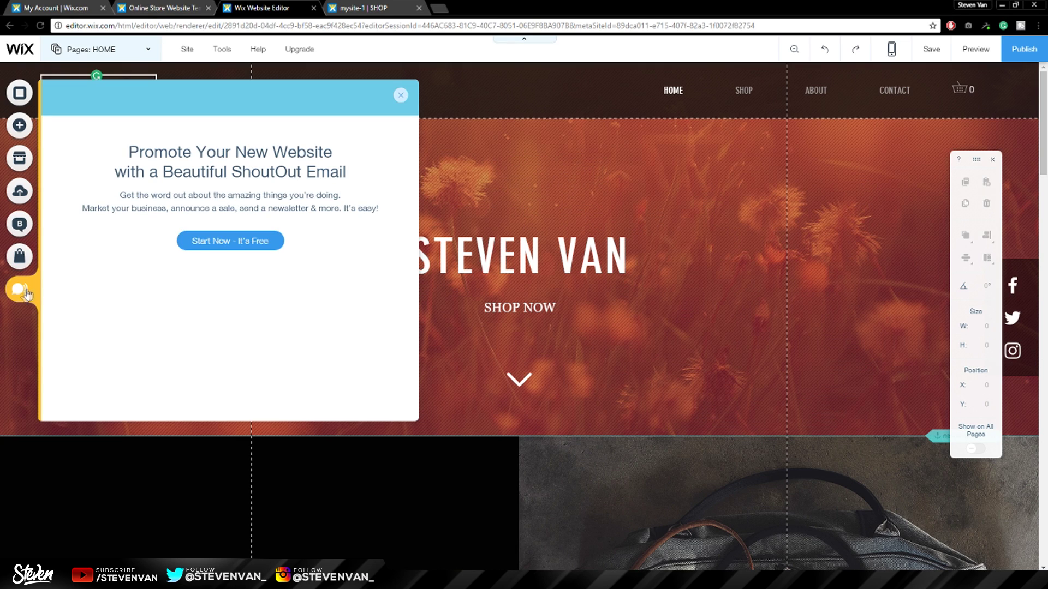
left_click(216, 362)
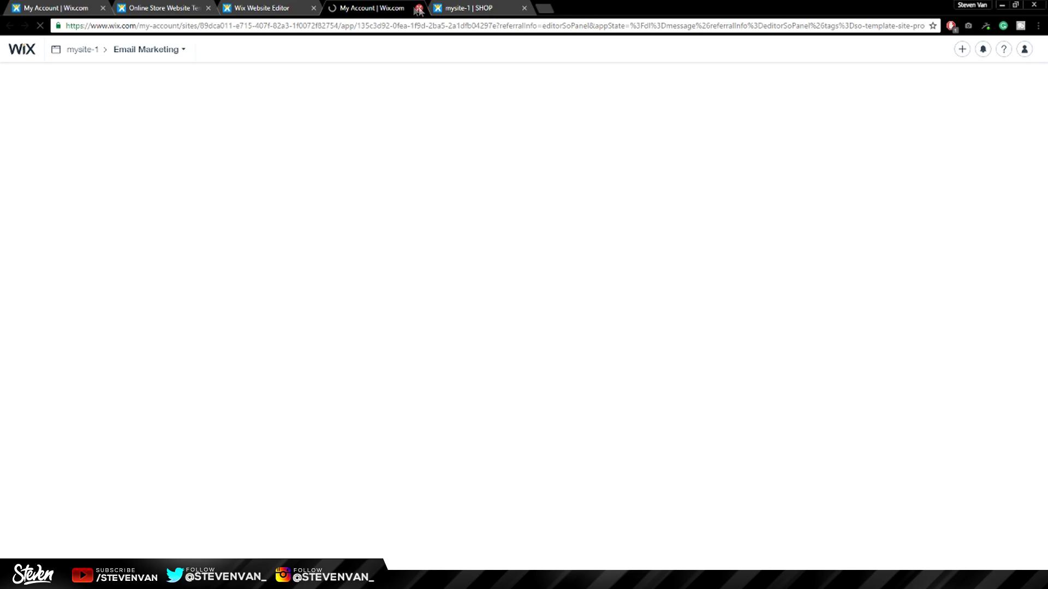
Look through the home page in the editor down to its footer and view the ShoutOut email draft
left_click(285, 8)
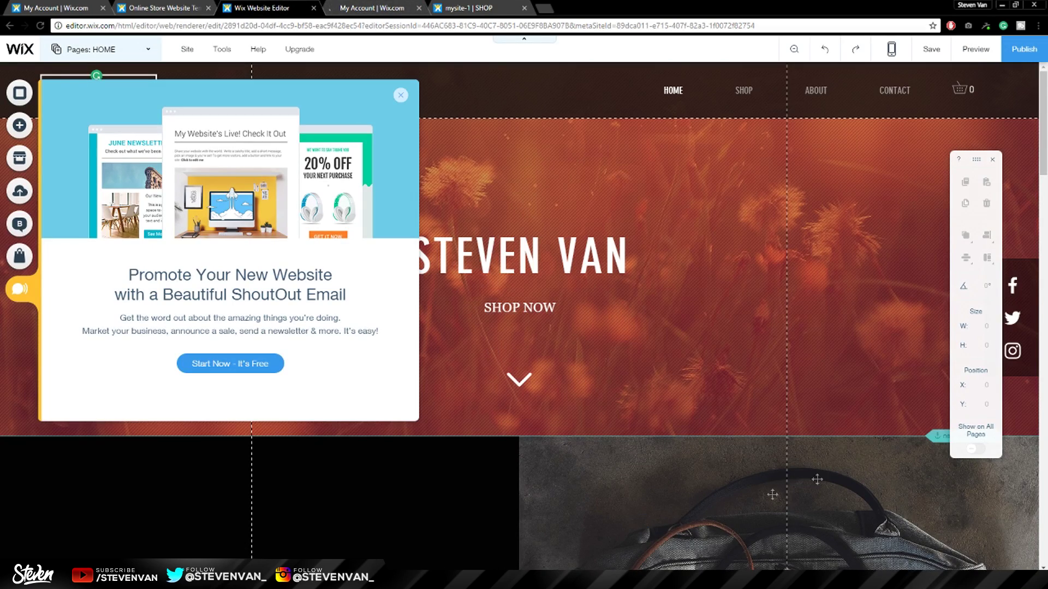
scroll(1040, 289, "down", 7)
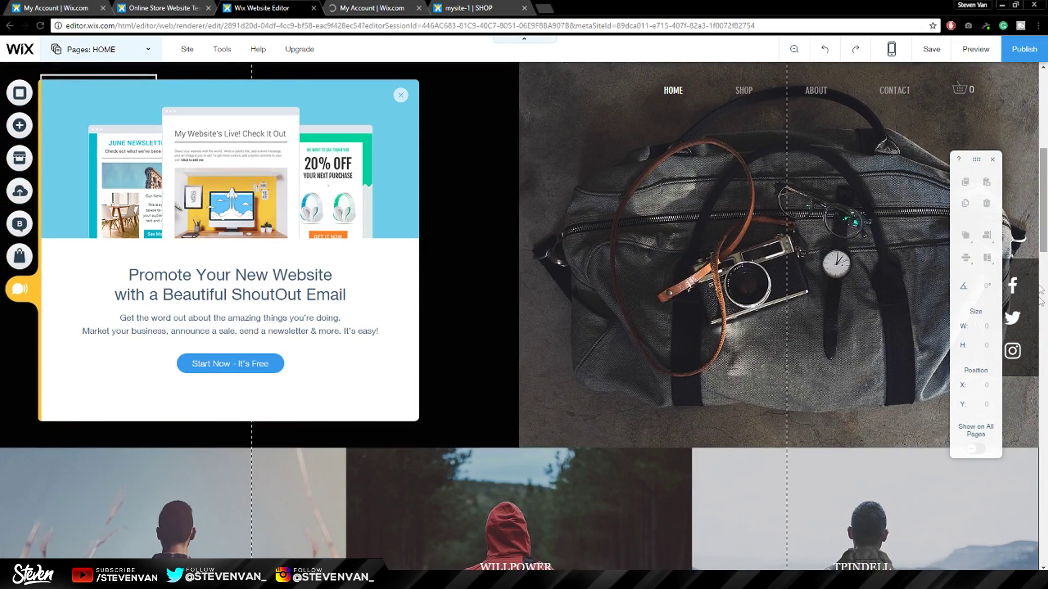
scroll(1040, 290, "down", 8)
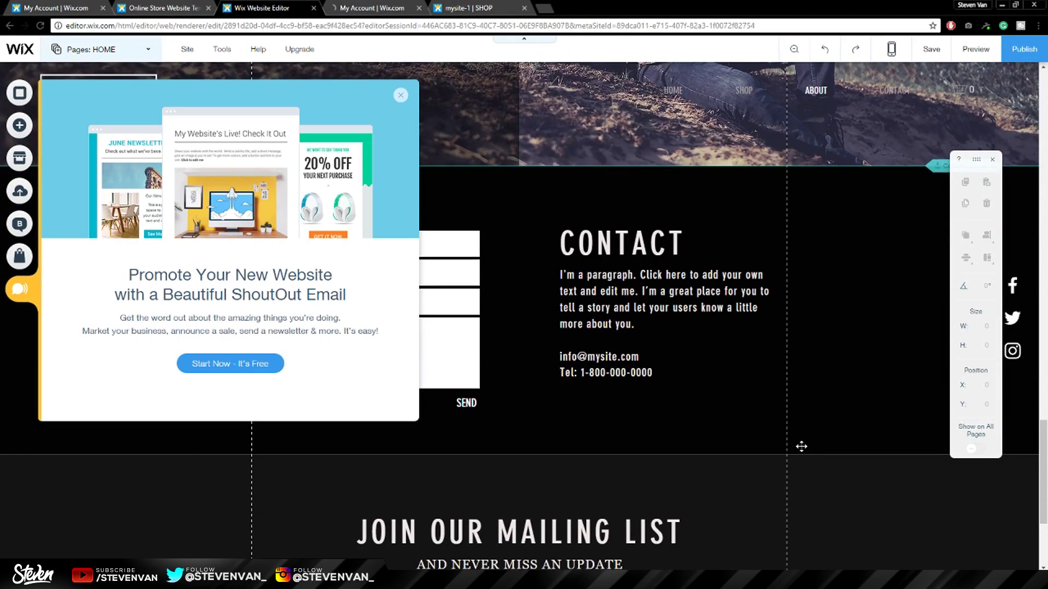
scroll(801, 447, "down", 3)
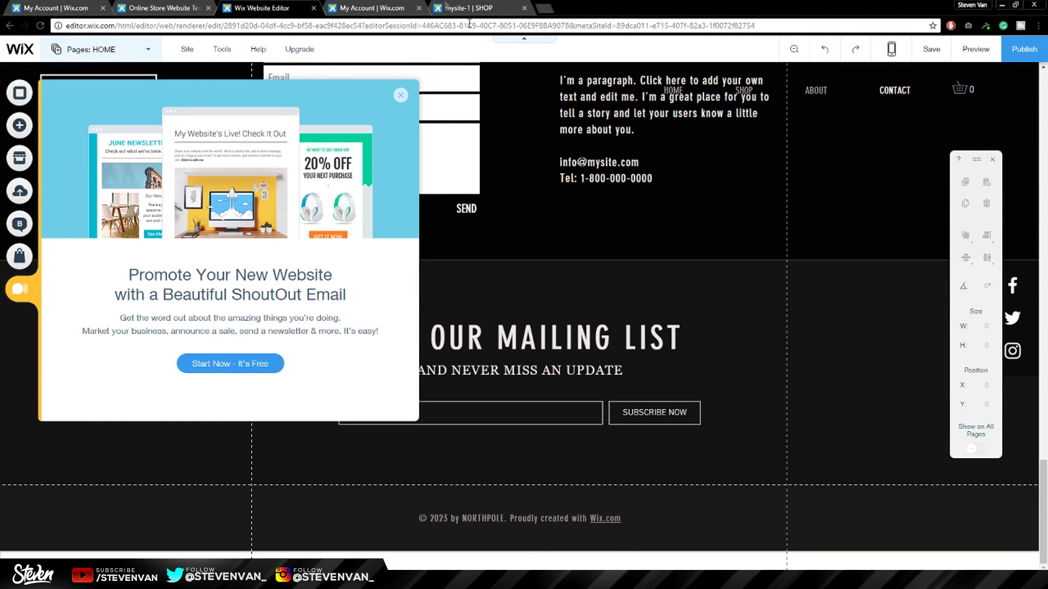
left_click(376, 8)
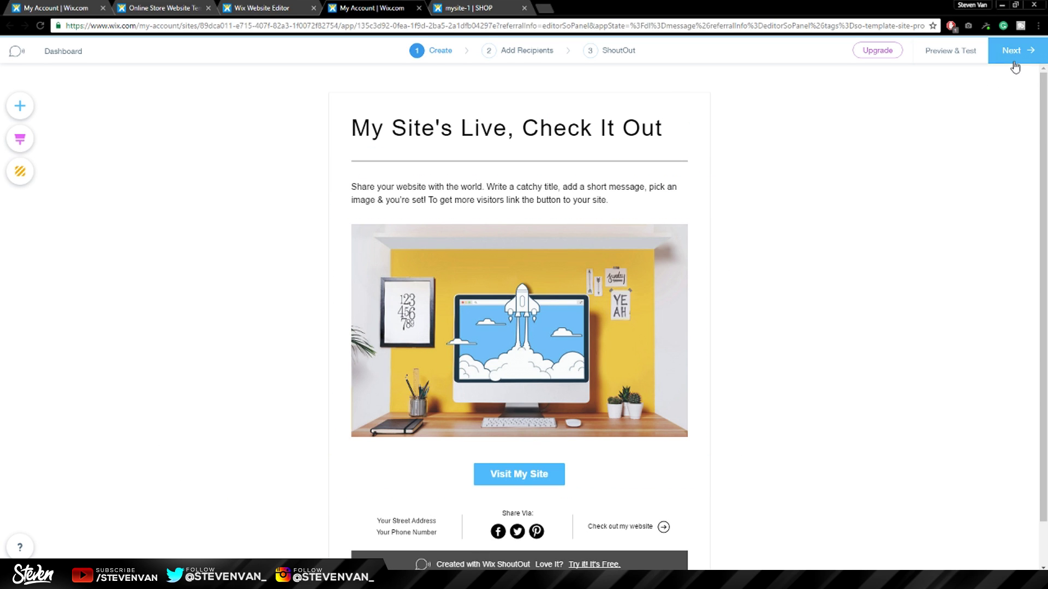
left_click(950, 50)
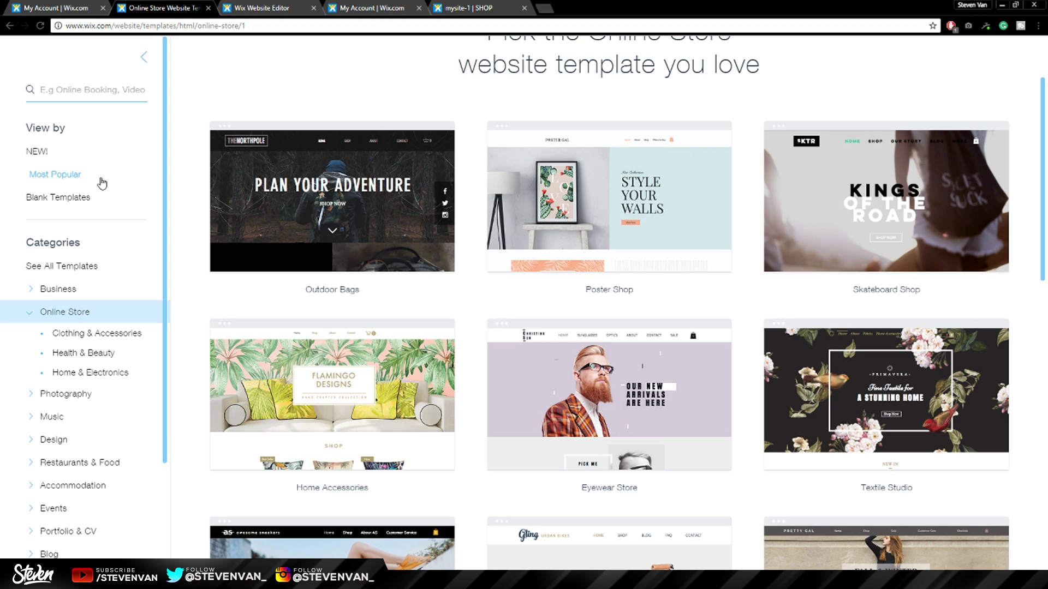
Leave the online store templates, start a site with Wix ADI, choose Graphic Design Portfolio as its type and answer the features question
left_click(10, 26)
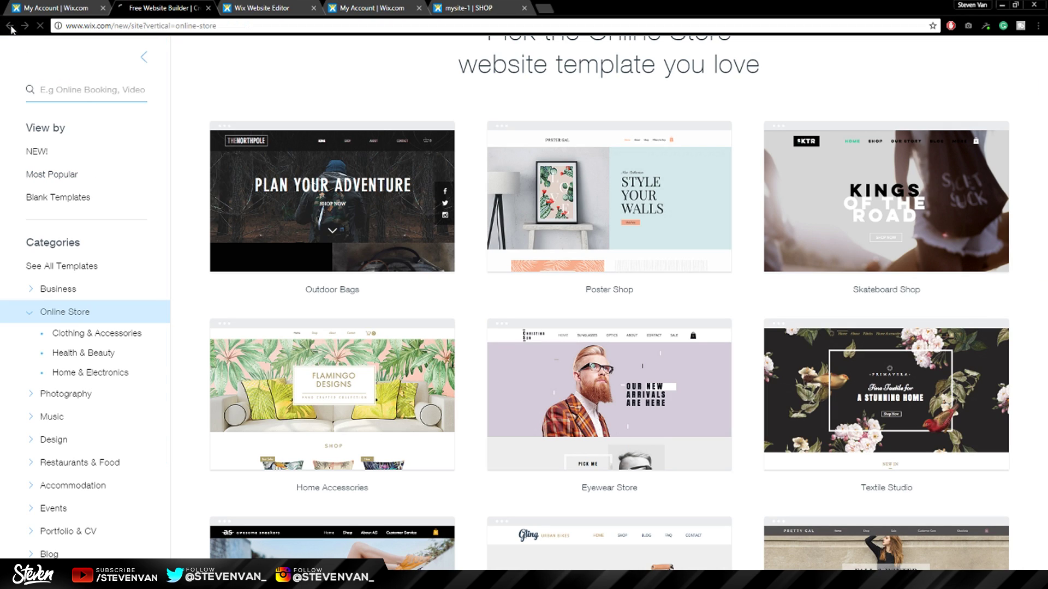
left_click(241, 255)
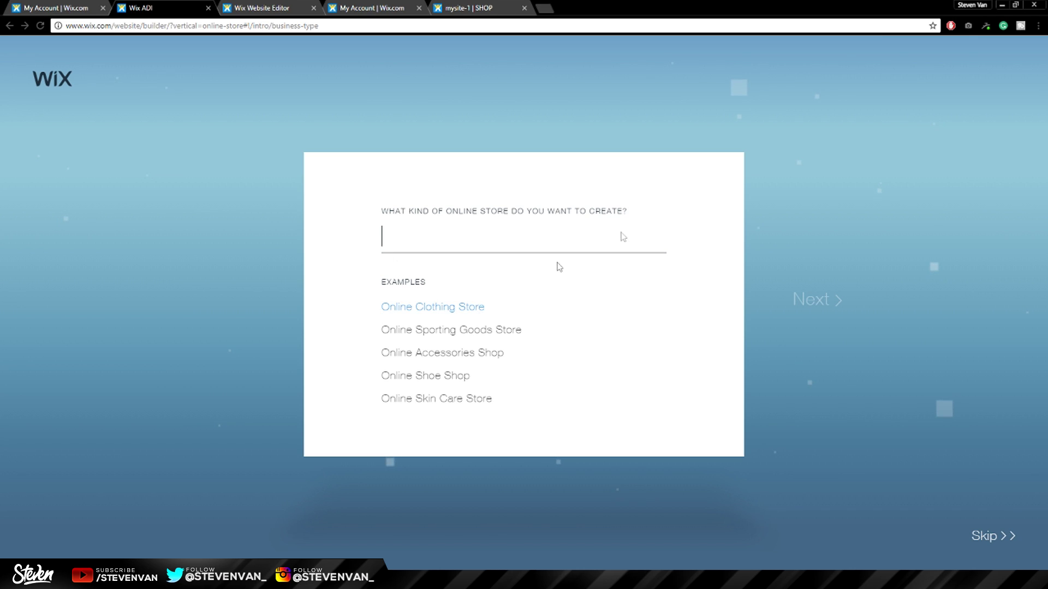
type("Graphic")
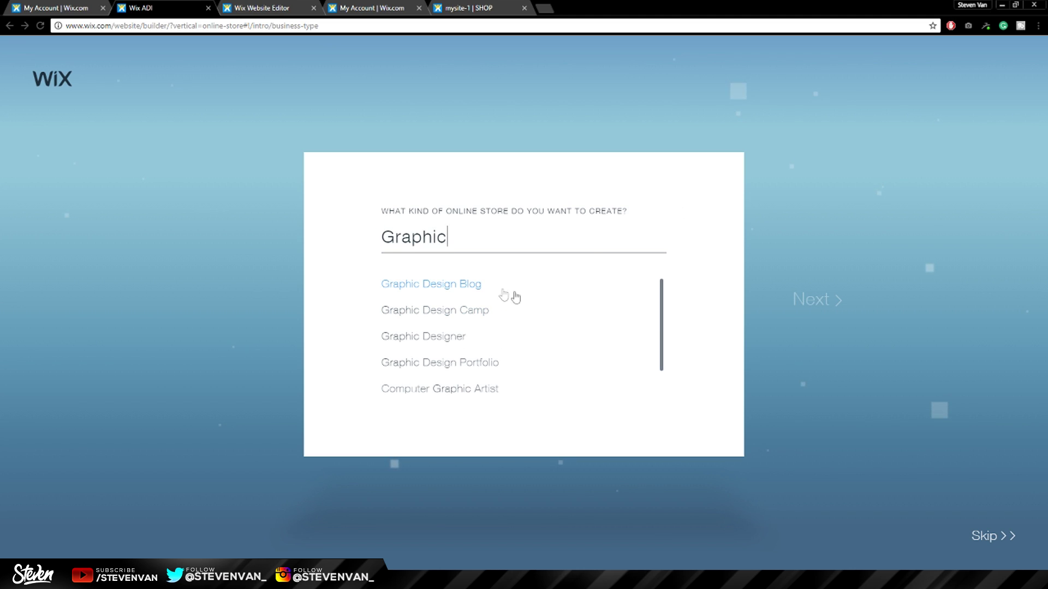
left_click(510, 364)
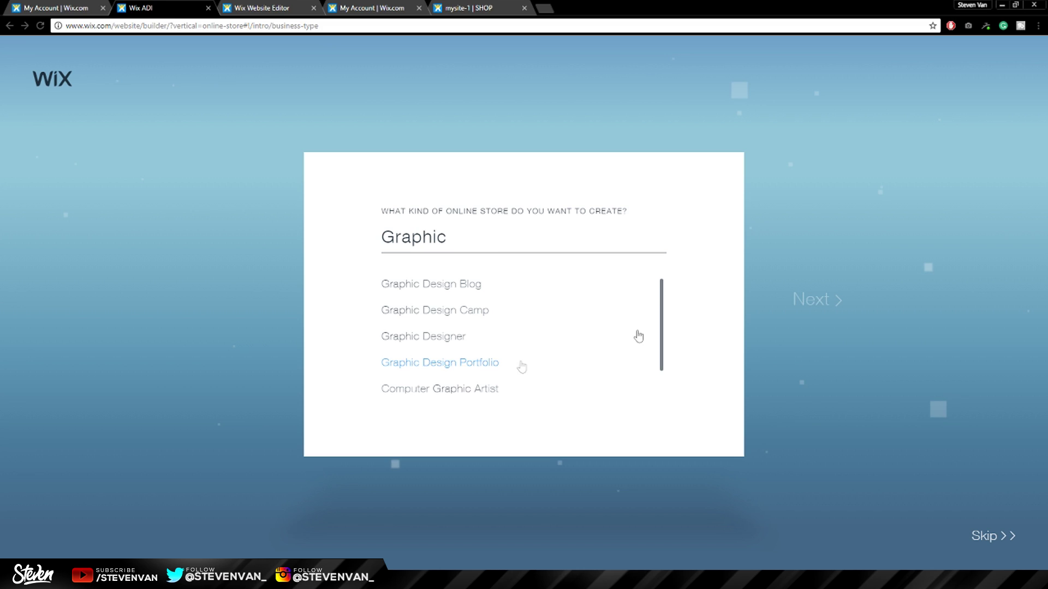
left_click(809, 302)
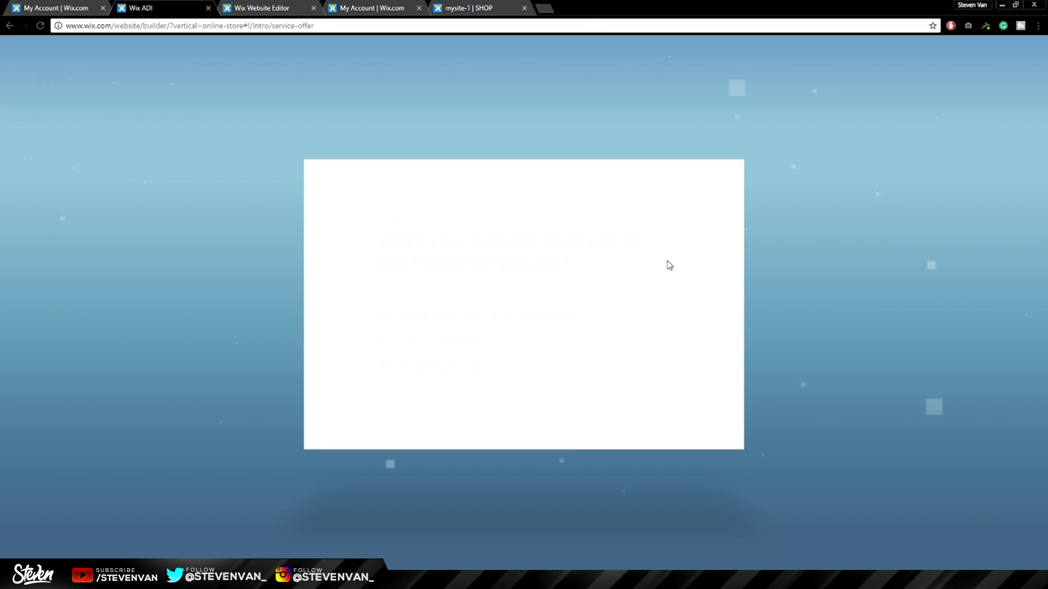
left_click(491, 318)
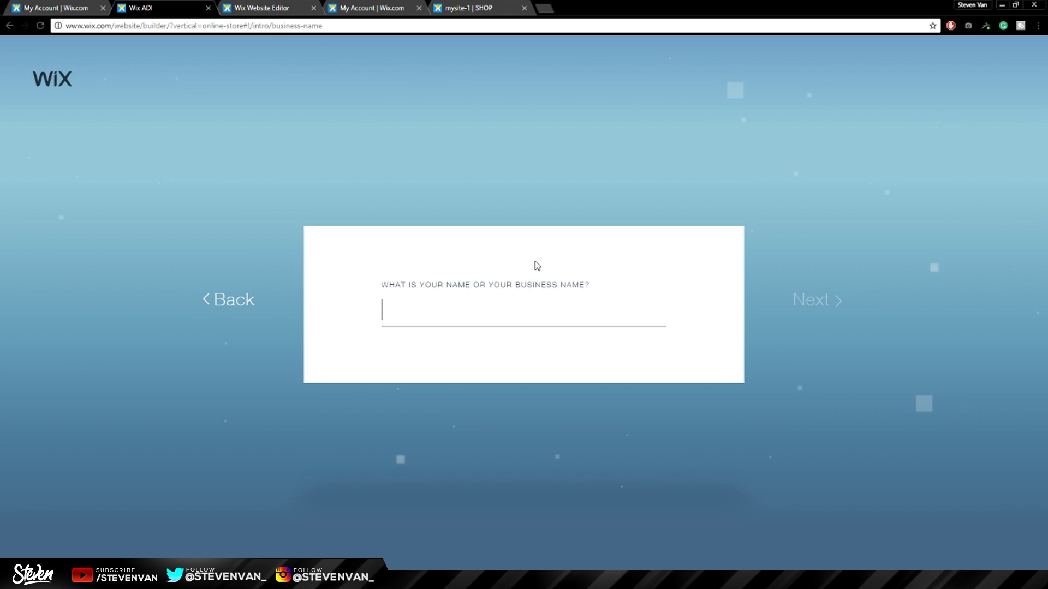
Enter the business name and skip the business location
type("Steven Van")
left_click(843, 301)
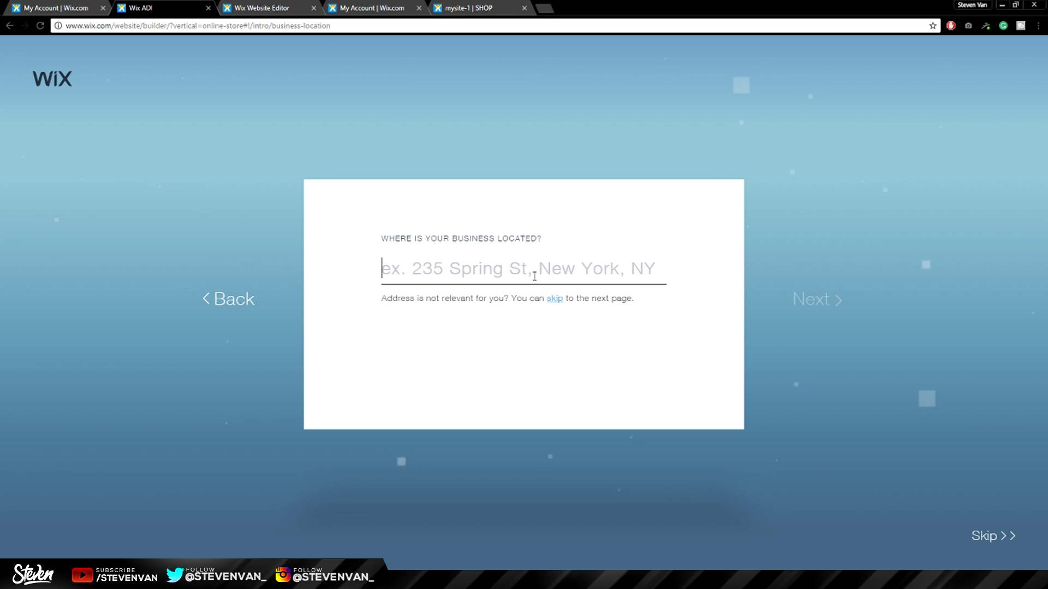
left_click(550, 300)
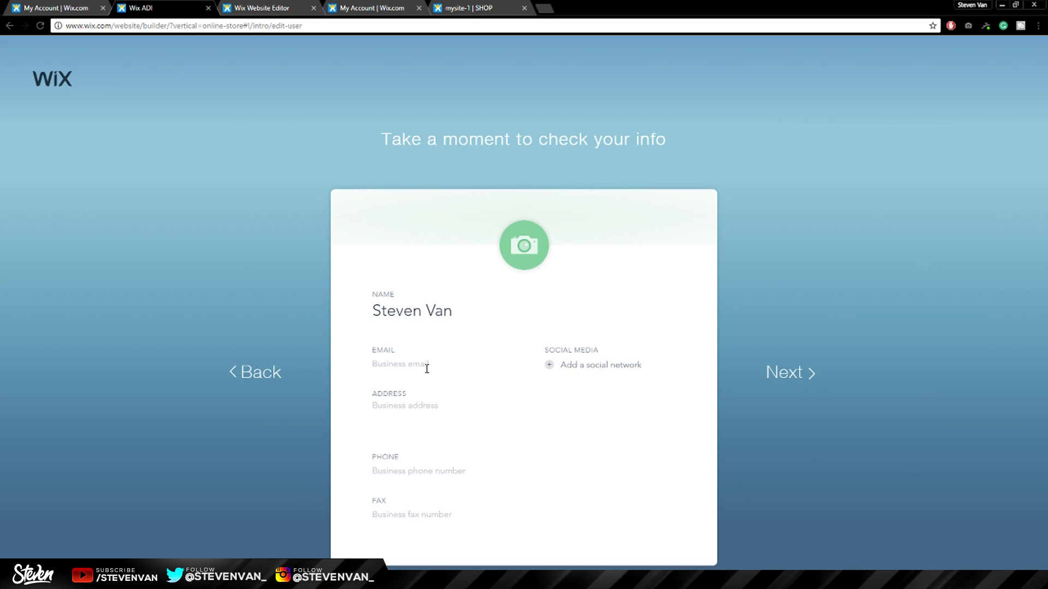
Add the Twitter profile link as a social network in the business info and accept the details
left_click(566, 365)
type("httos://twitter.com/stevenvan_")
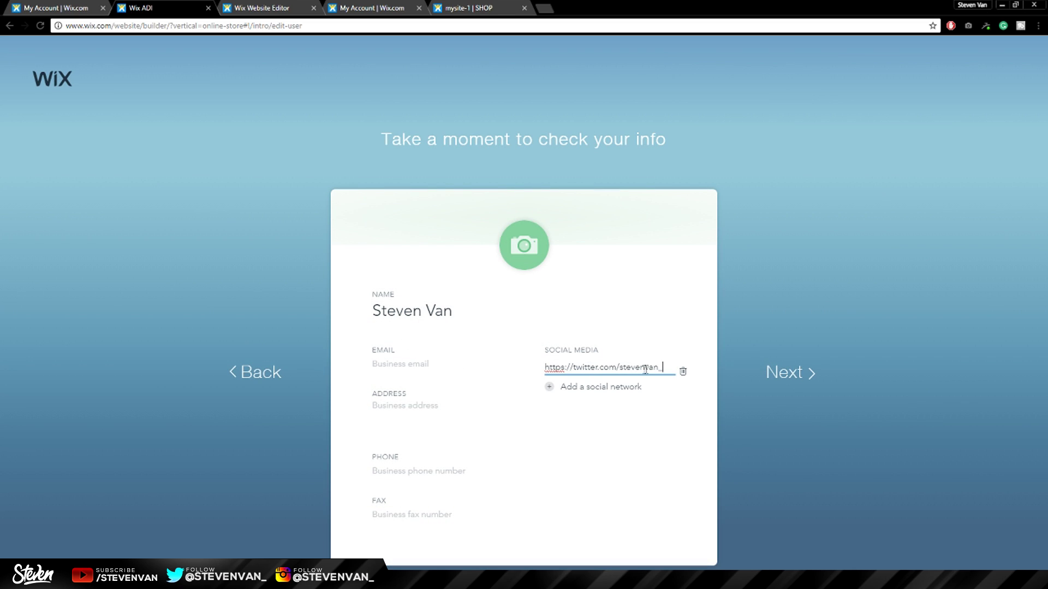
left_click(801, 371)
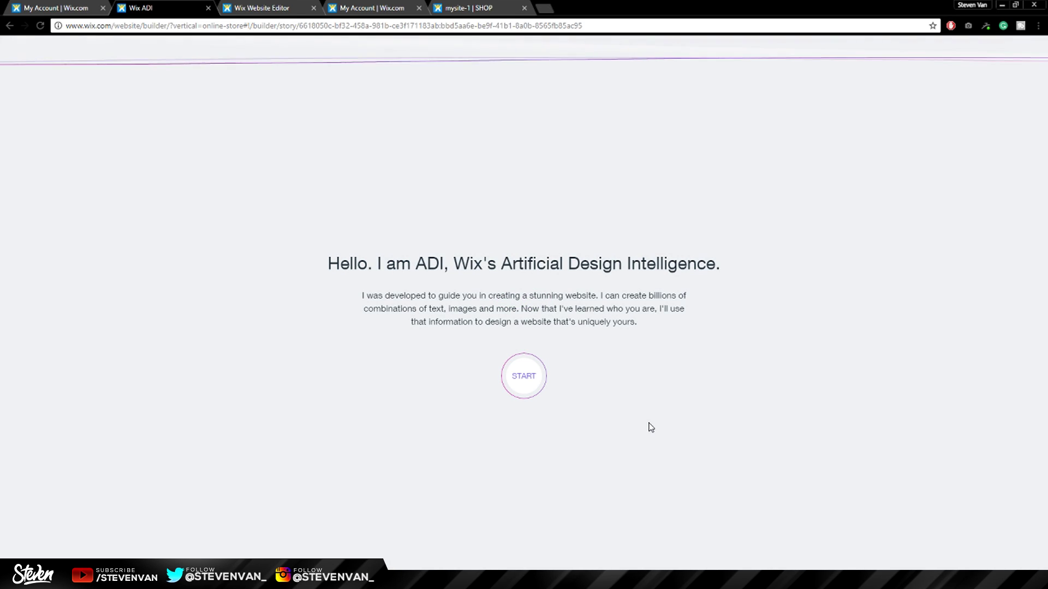
Start ADI's design process and choose the MINIMAL style to have the homepage built
left_click(514, 381)
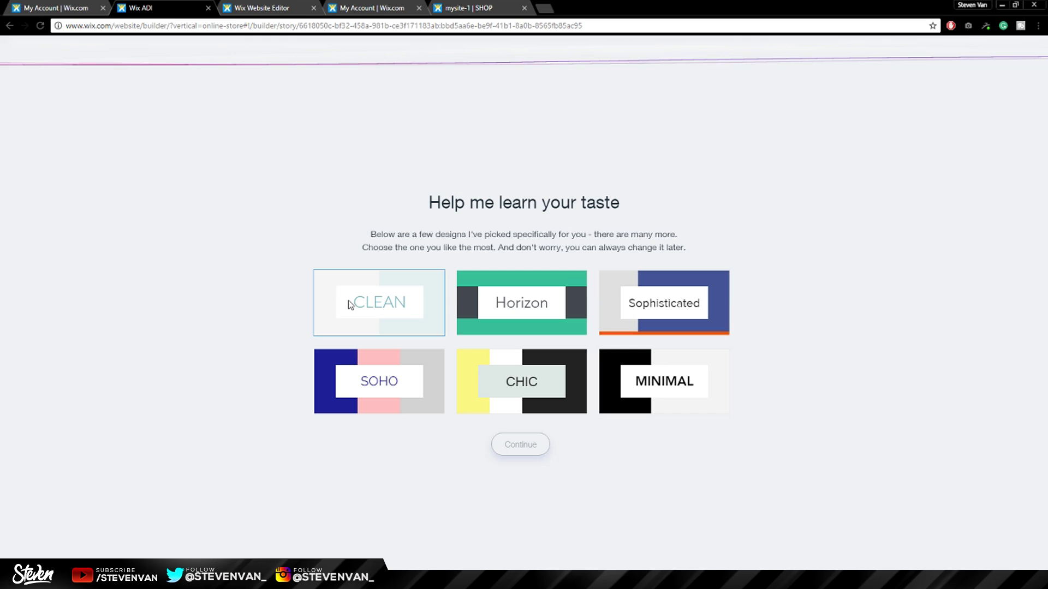
left_click(641, 384)
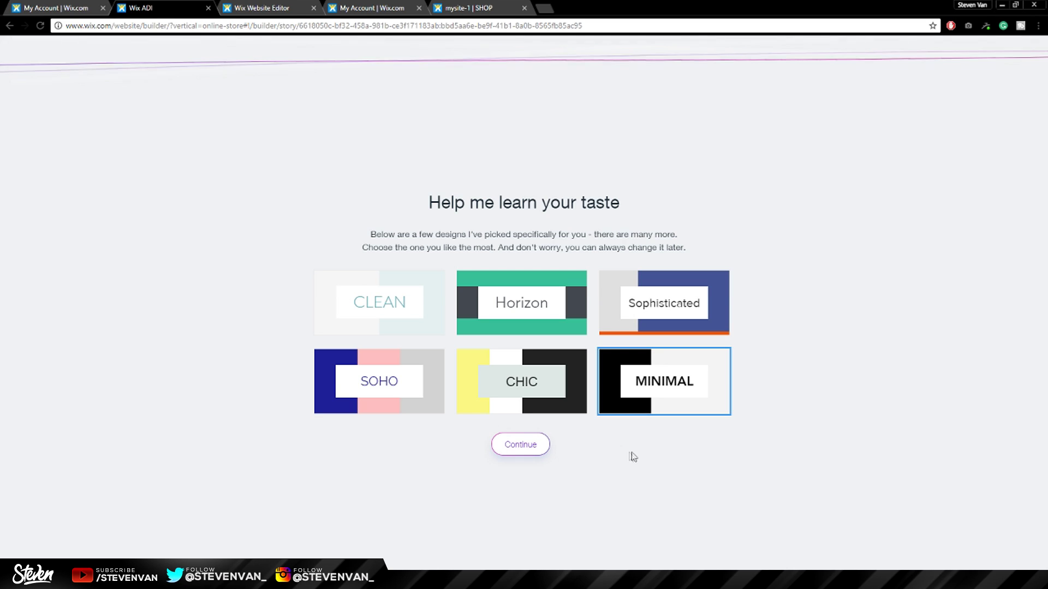
left_click(521, 444)
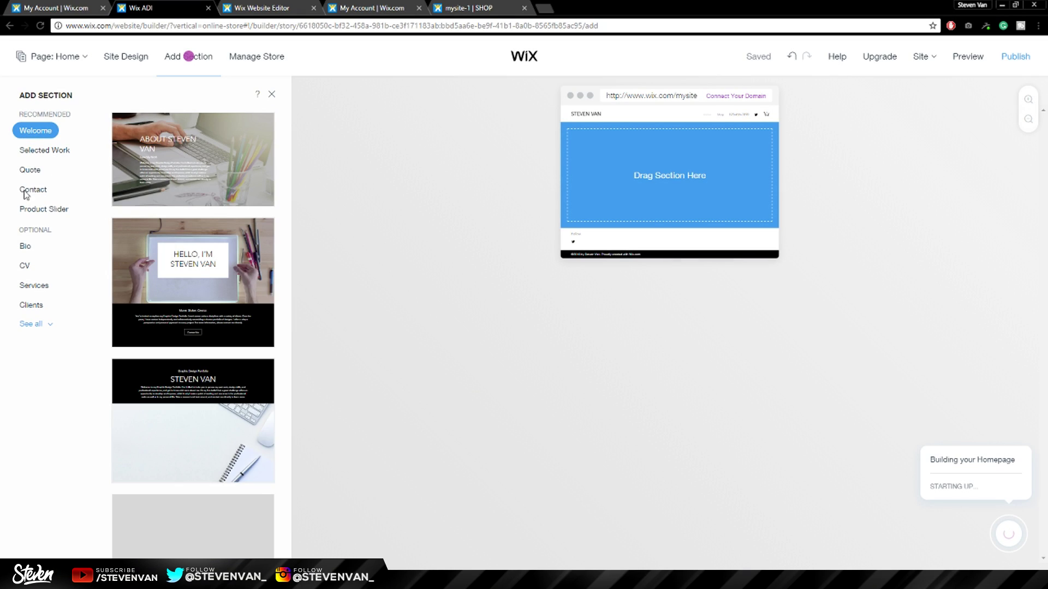
left_click(192, 420)
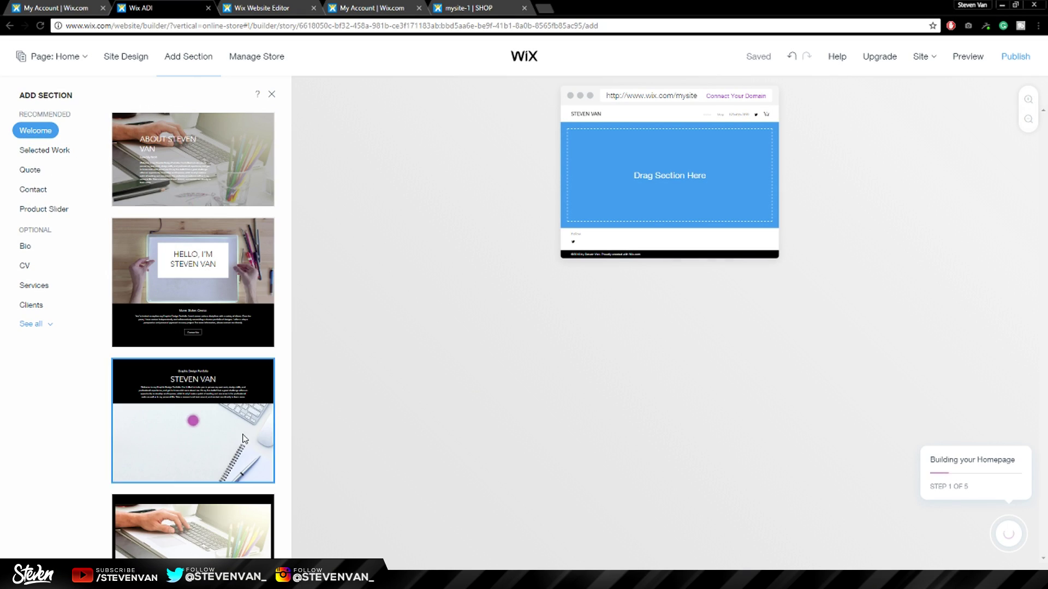